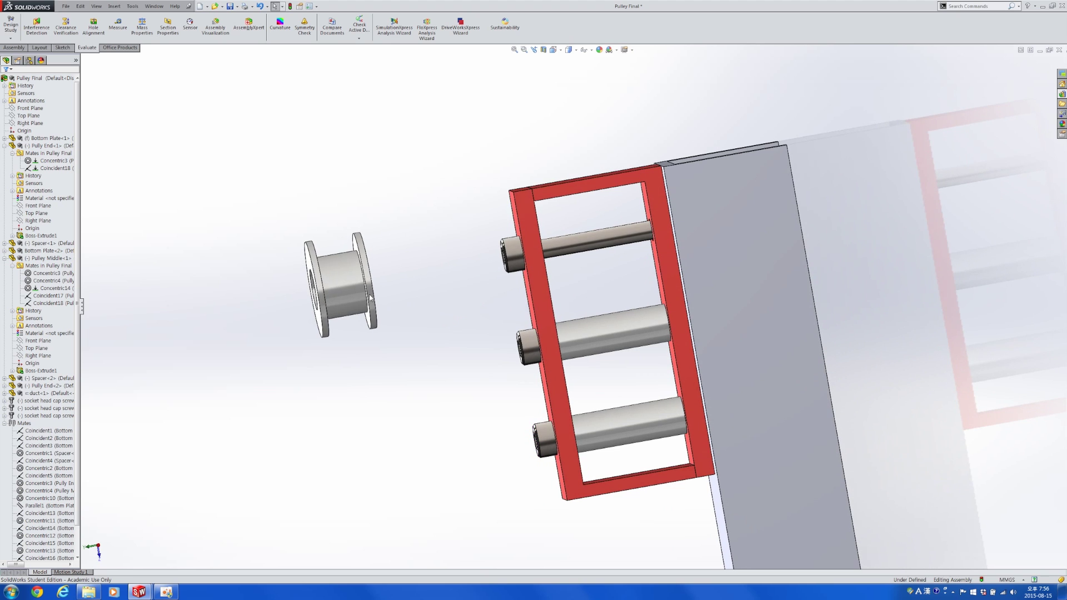
Step: Move the loose pulley into the red frame so that it sits around the shaft of the uppermost cap screw
{"action": "left_click_drag", "start_coordinate": [366, 285], "coordinate": [630, 261]}
{"action": "scroll", "coordinate": [611, 261], "scroll_direction": "down", "scroll_amount": 6}
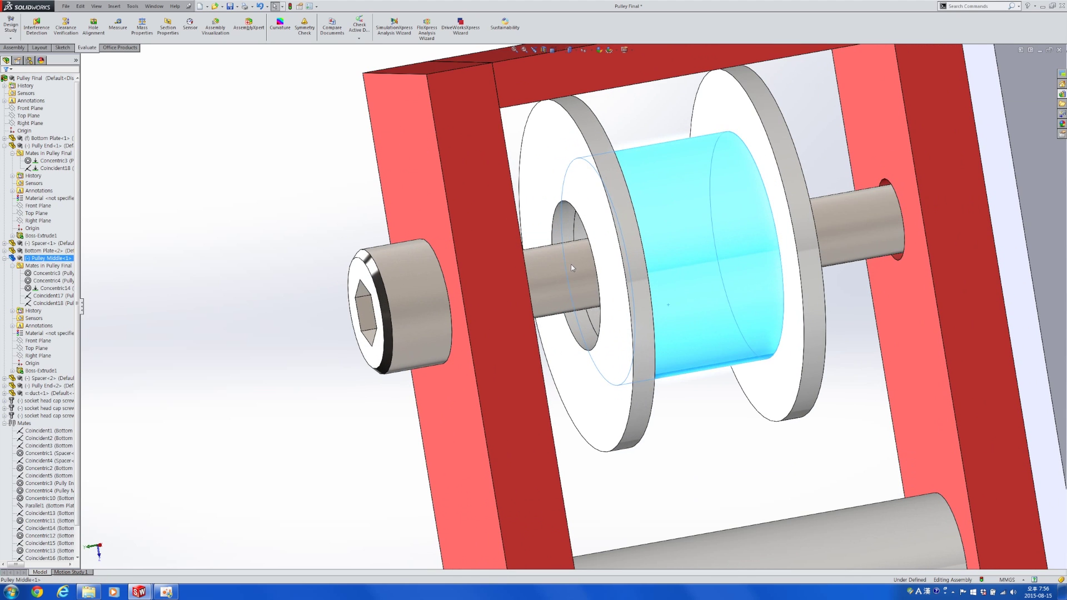
{"action": "left_click", "coordinate": [600, 262]}
{"action": "left_click", "coordinate": [697, 172]}
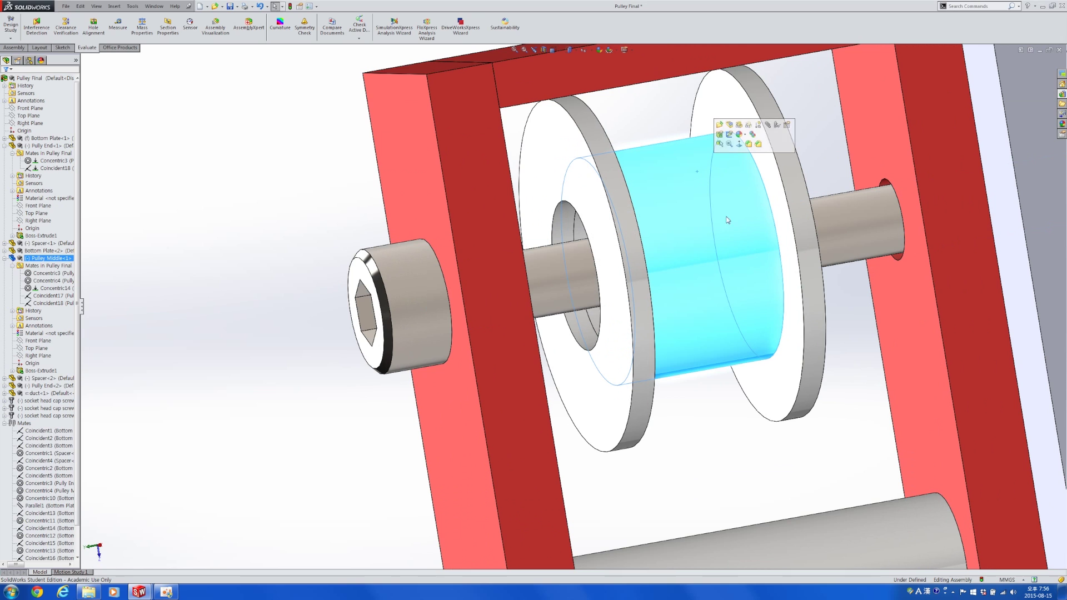
{"action": "left_click_drag", "start_coordinate": [721, 184], "coordinate": [753, 258]}
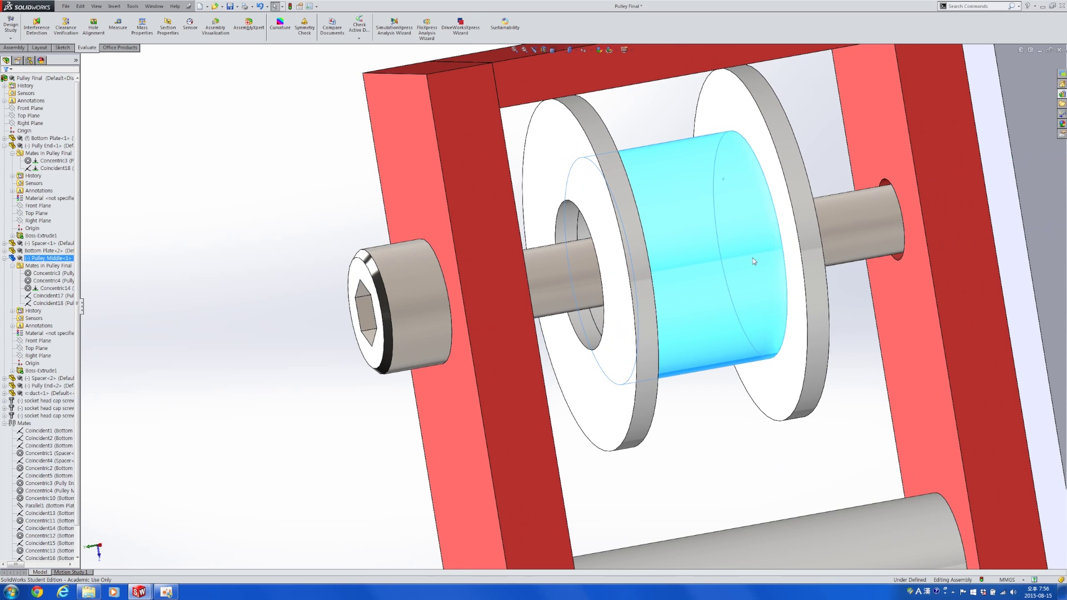
{"action": "scroll", "coordinate": [758, 257], "scroll_direction": "up", "scroll_amount": 5}
{"action": "left_click", "coordinate": [684, 331]}
{"action": "middle_click_drag", "start_coordinate": [697, 330], "coordinate": [679, 339]}
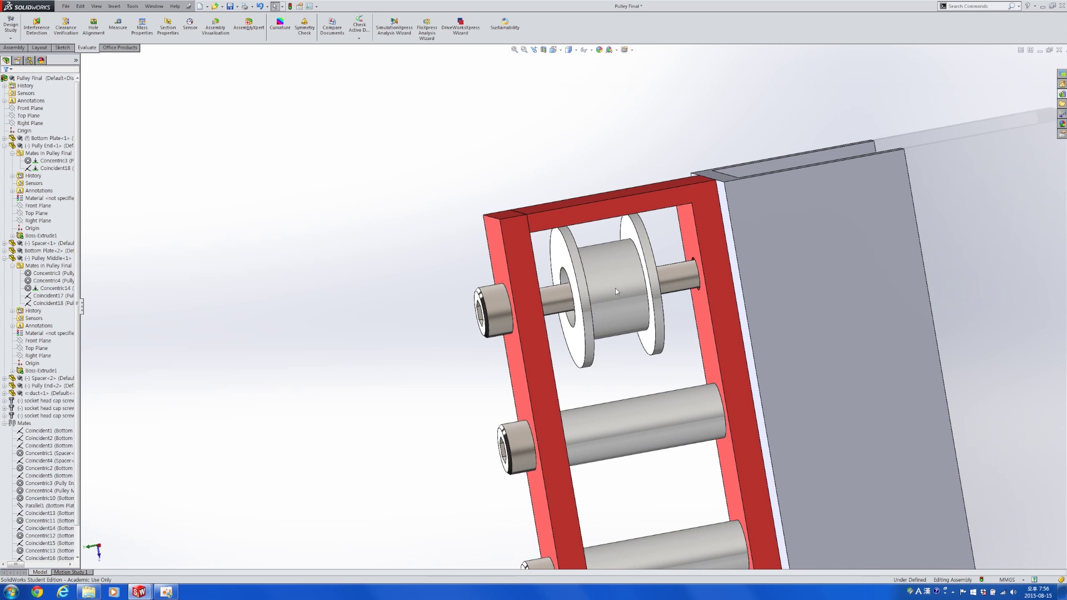
{"action": "left_click_drag", "start_coordinate": [616, 277], "coordinate": [619, 283]}
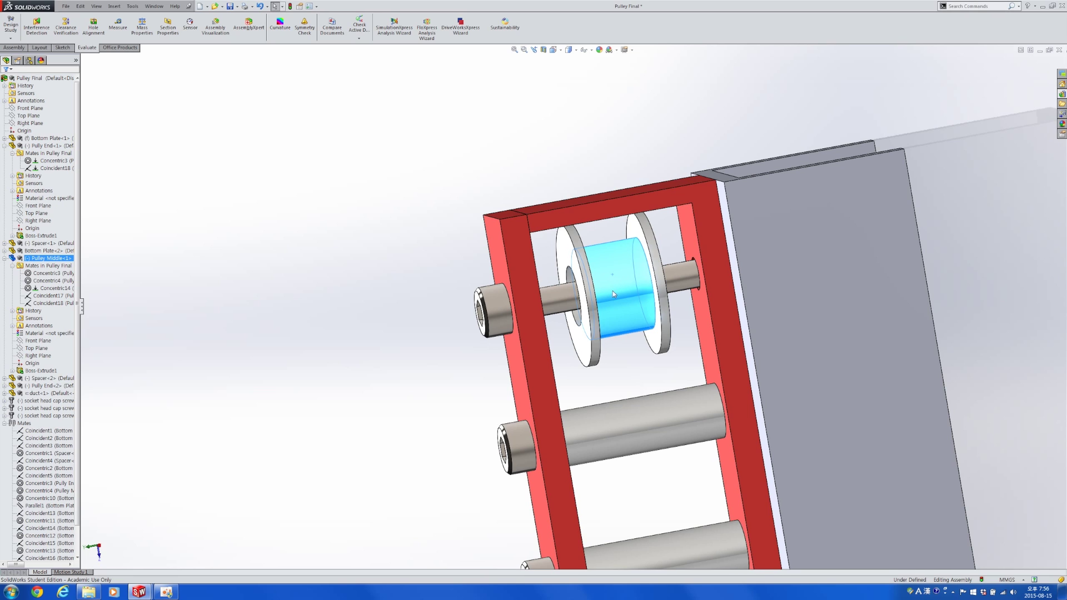
Step: Examine the clearance between the pulley's bore and the uppermost cap screw's shaft from several angles
{"action": "scroll", "coordinate": [588, 315], "scroll_direction": "up", "scroll_amount": 5}
{"action": "left_click", "coordinate": [515, 357]}
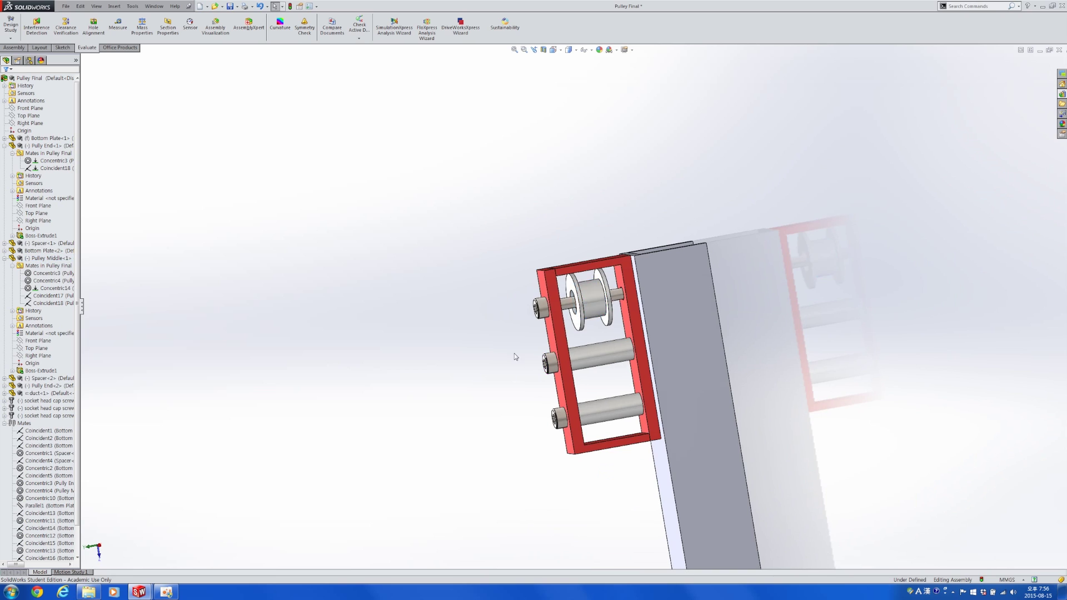
{"action": "scroll", "coordinate": [515, 357], "scroll_direction": "down", "scroll_amount": 4}
{"action": "scroll", "coordinate": [692, 208], "scroll_direction": "down", "scroll_amount": 3}
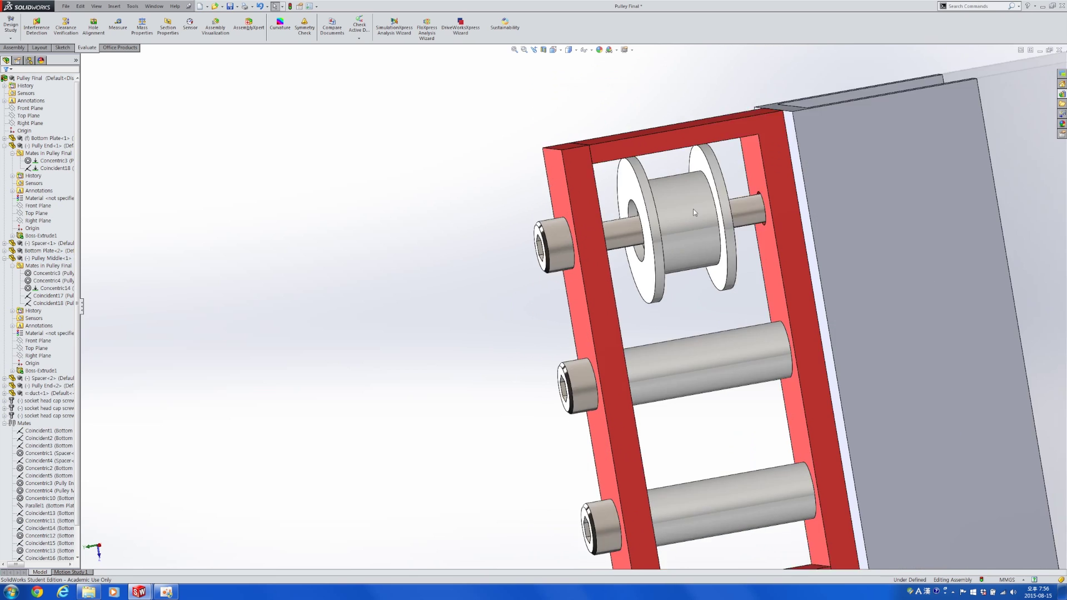
{"action": "left_click", "coordinate": [515, 288]}
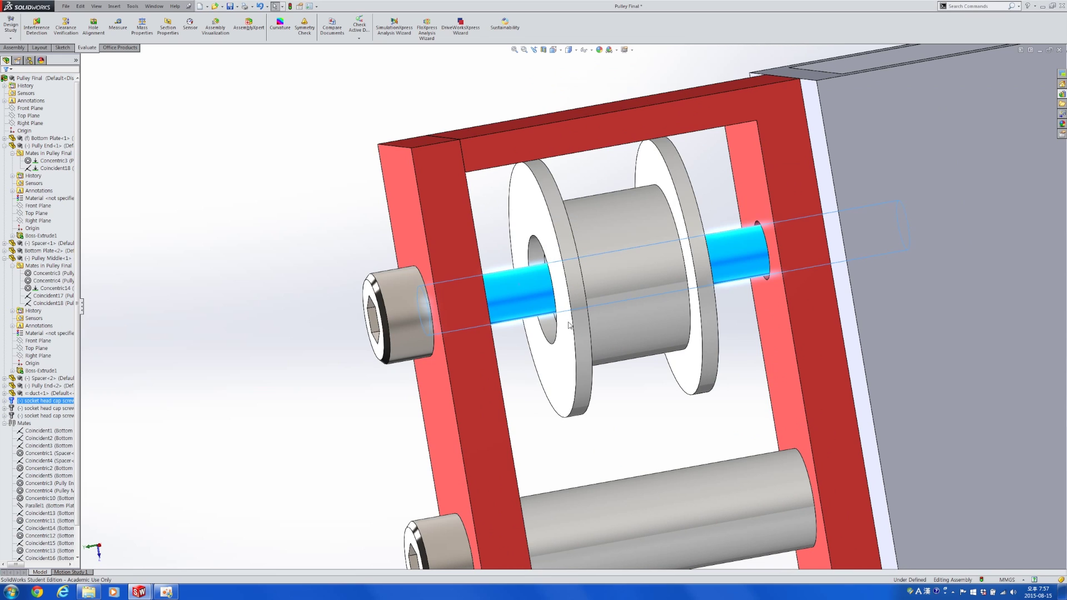
{"action": "left_click", "coordinate": [579, 468]}
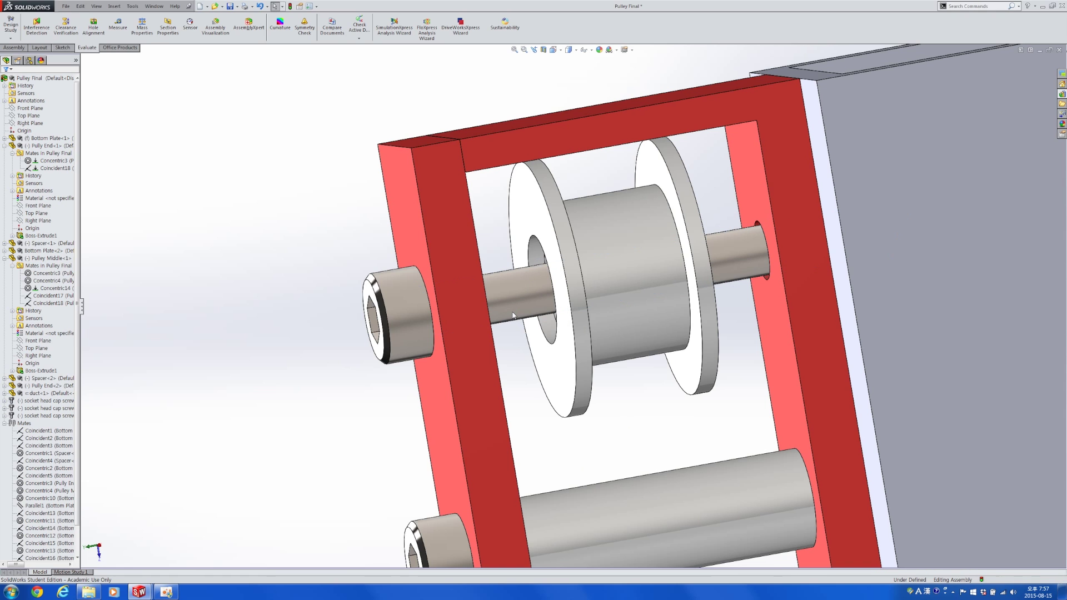
{"action": "scroll", "coordinate": [523, 300], "scroll_direction": "up", "scroll_amount": 3}
{"action": "middle_click_drag", "start_coordinate": [523, 319], "coordinate": [553, 288]}
{"action": "scroll", "coordinate": [555, 286], "scroll_direction": "down", "scroll_amount": 3}
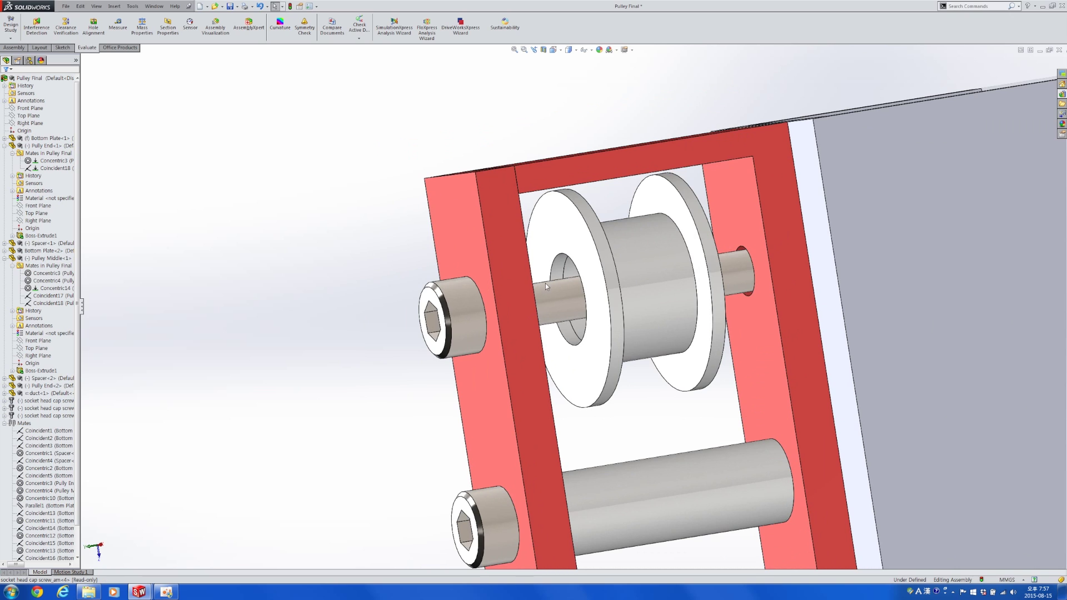
{"action": "scroll", "coordinate": [553, 279], "scroll_direction": "down", "scroll_amount": 3}
{"action": "left_click", "coordinate": [568, 272]}
{"action": "scroll", "coordinate": [570, 271], "scroll_direction": "up", "scroll_amount": 1}
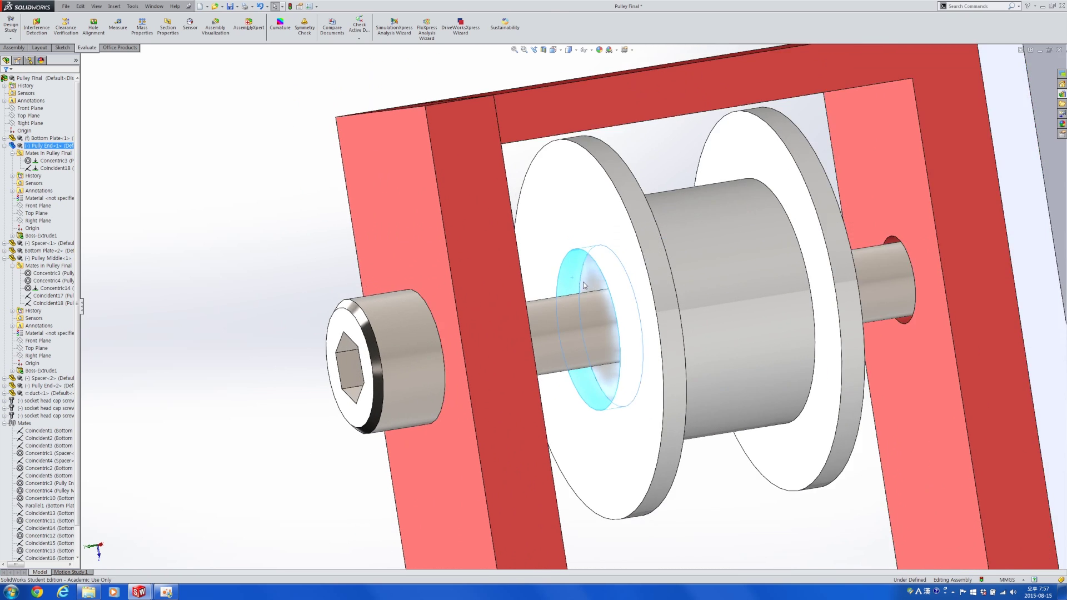
{"action": "scroll", "coordinate": [584, 285], "scroll_direction": "up", "scroll_amount": 3}
{"action": "mouse_move", "coordinate": [584, 285]}
{"action": "middle_mouse_down"}
{"action": "mouse_move", "coordinate": [561, 297]}
{"action": "mouse_move", "coordinate": [584, 302]}
{"action": "mouse_move", "coordinate": [592, 271]}
{"action": "middle_mouse_up"}
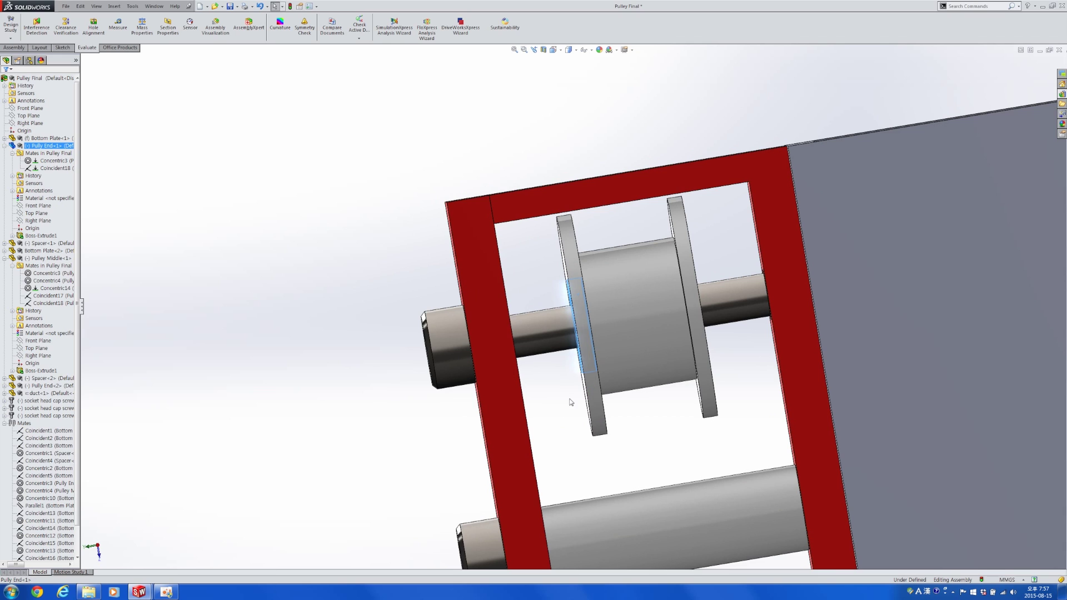
{"action": "left_click", "coordinate": [467, 472]}
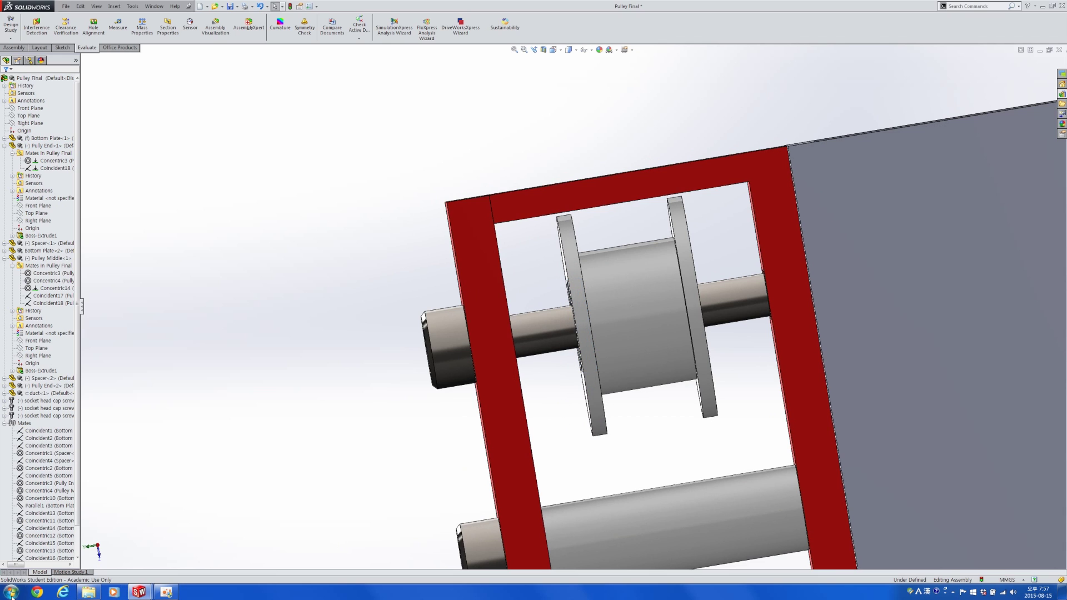
{"action": "left_click", "coordinate": [49, 506]}
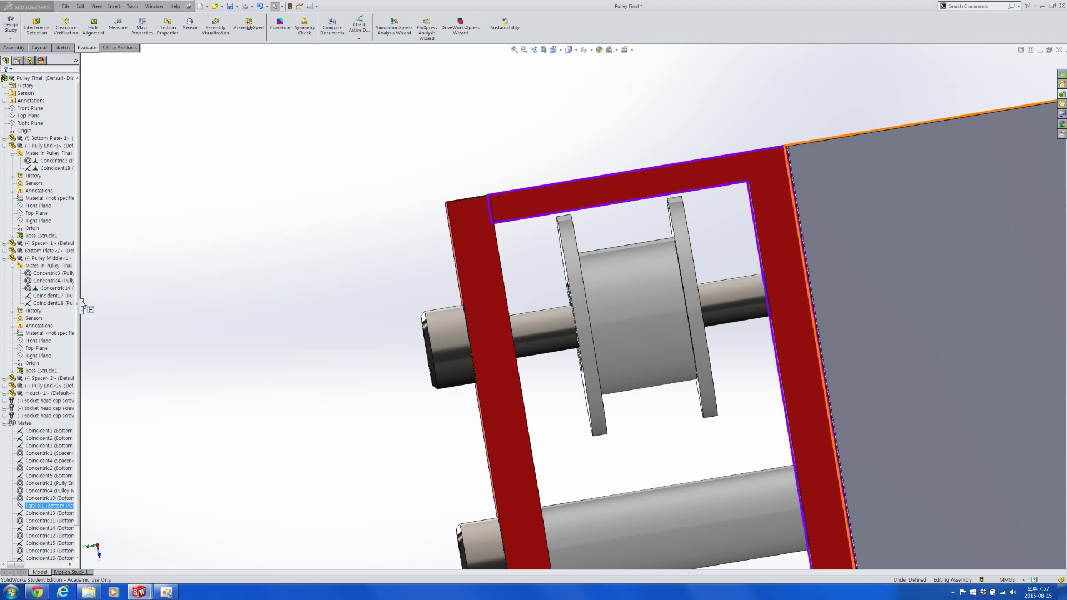
{"action": "left_click", "coordinate": [164, 368]}
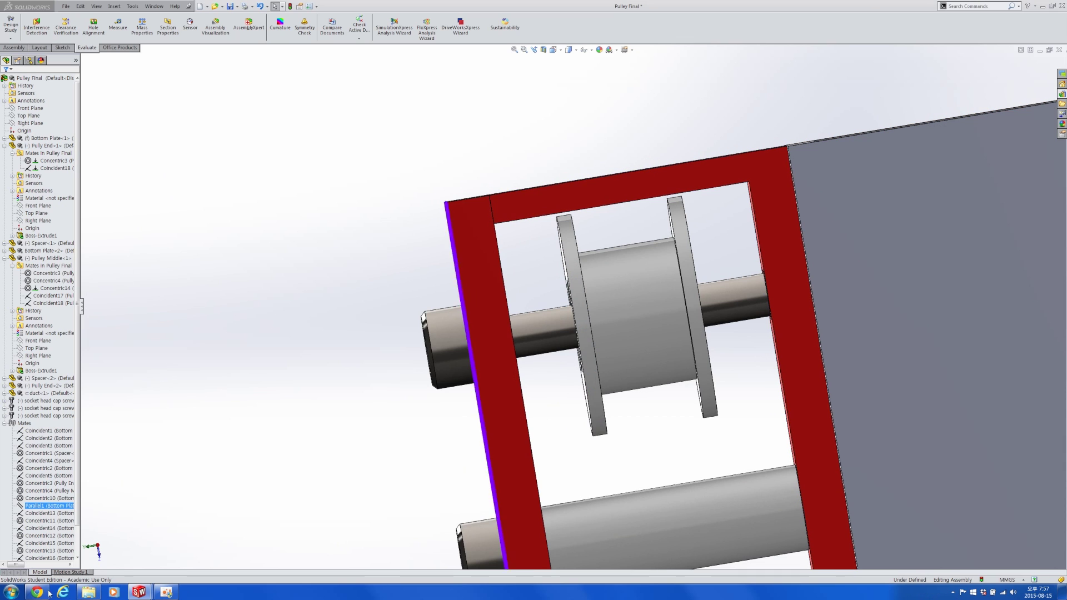
Step: Switch to Chrome, search Google for "misumi usa" and open the MISUMI USA site in a new tab
{"action": "left_click", "coordinate": [33, 592]}
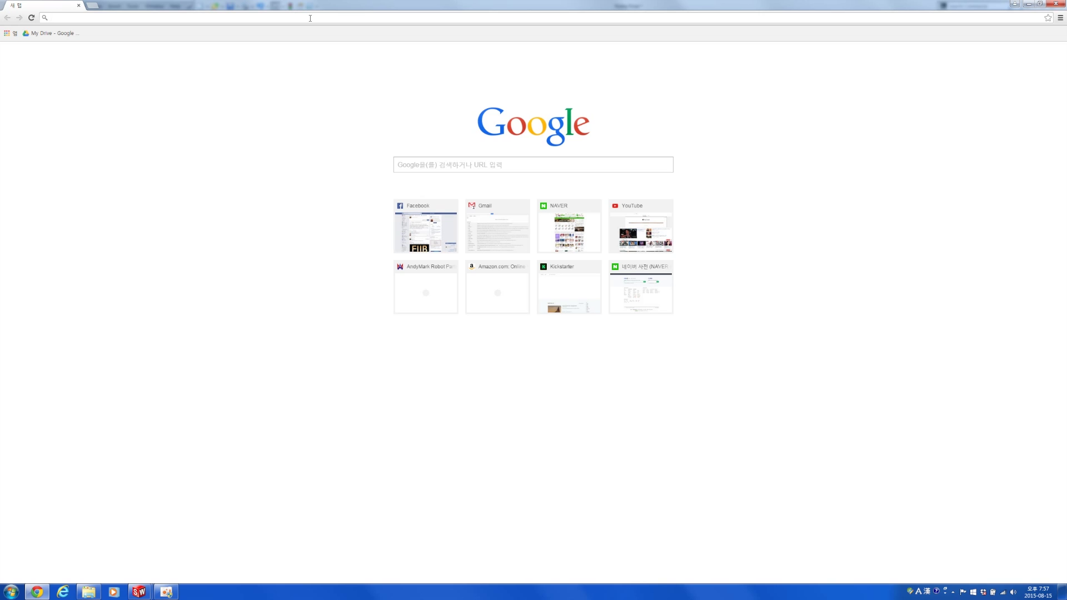
{"action": "type", "text": "misumi"}
{"action": "key", "text": "Down"}
{"action": "key", "text": "Return"}
{"action": "middle_click", "coordinate": [192, 104]}
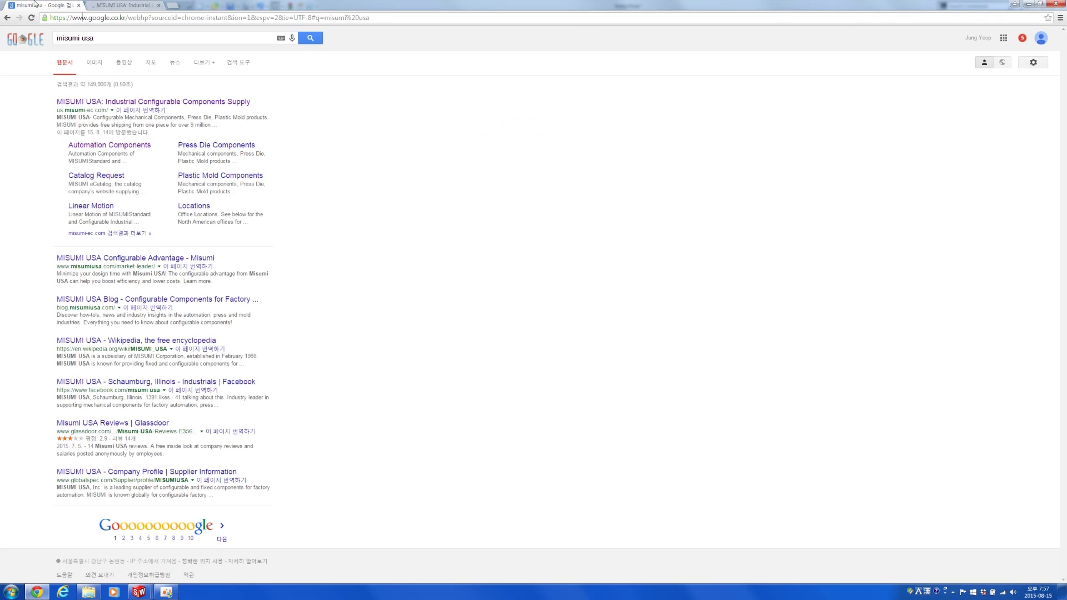
Step: Open mcmaster.com in place of the search results and return to the MISUMI USA page
{"action": "key", "text": "ctrl+l"}
{"action": "type", "text": "mc"}
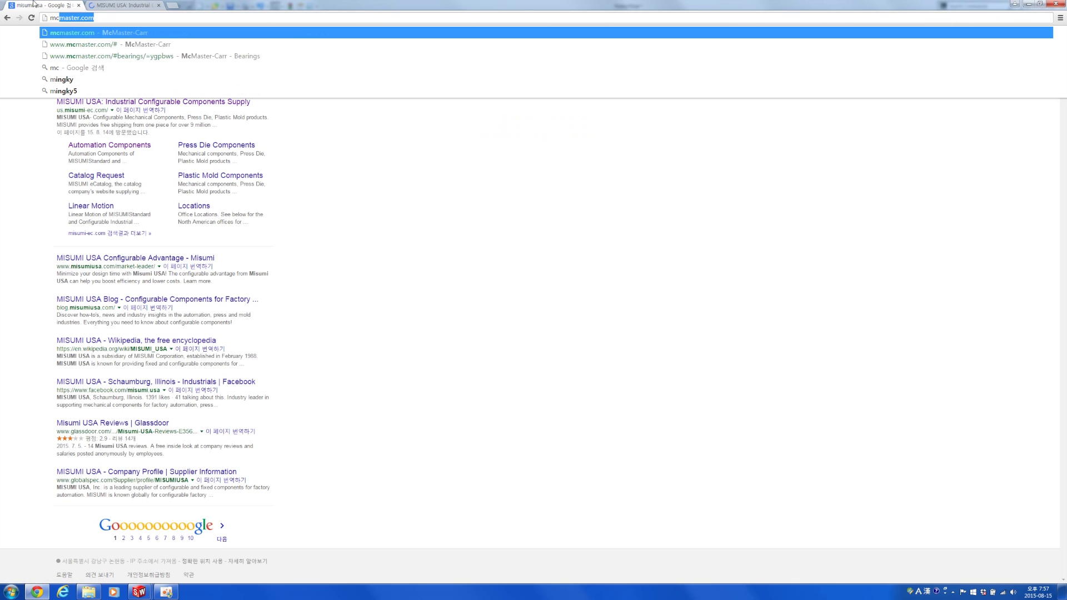
{"action": "key", "text": "Return"}
{"action": "left_click", "coordinate": [123, 5]}
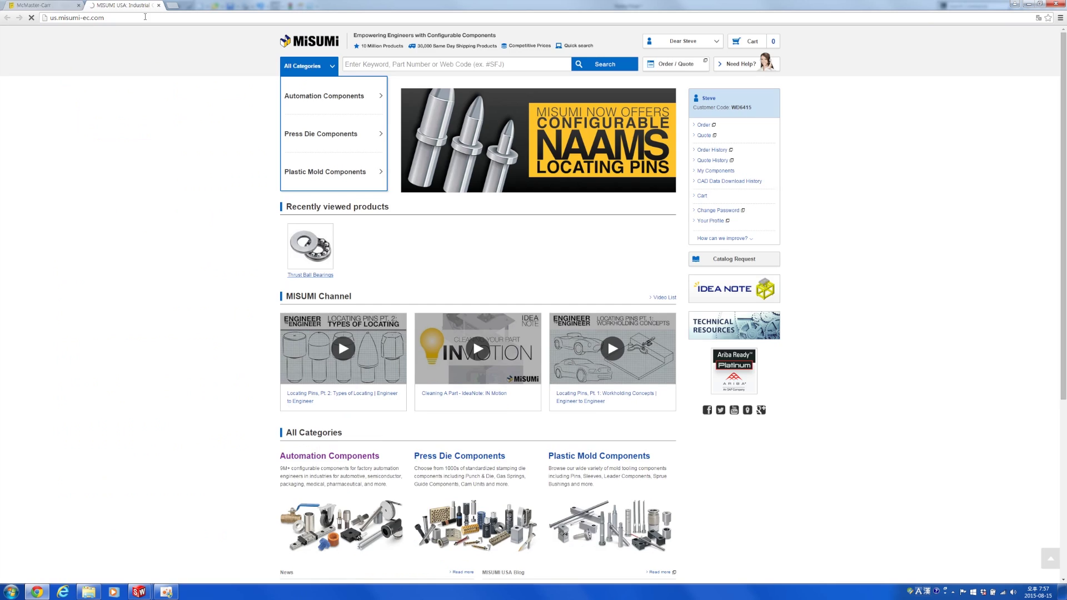
{"action": "key", "text": "ctrl+shift+Tab"}
{"action": "key", "text": "ctrl+Tab"}
{"action": "key", "text": "ctrl+shift+Tab"}
{"action": "key", "text": "ctrl+Tab"}
Step: Switch back to the SolidWorks assembly and inspect the bore of the pulley's middle part around the screw shaft
{"action": "key", "text": "alt+Tab"}
{"action": "middle_click_drag", "start_coordinate": [459, 350], "coordinate": [542, 325]}
{"action": "scroll", "coordinate": [546, 312], "scroll_direction": "down", "scroll_amount": 5}
{"action": "scroll", "coordinate": [548, 303], "scroll_direction": "down", "scroll_amount": 2}
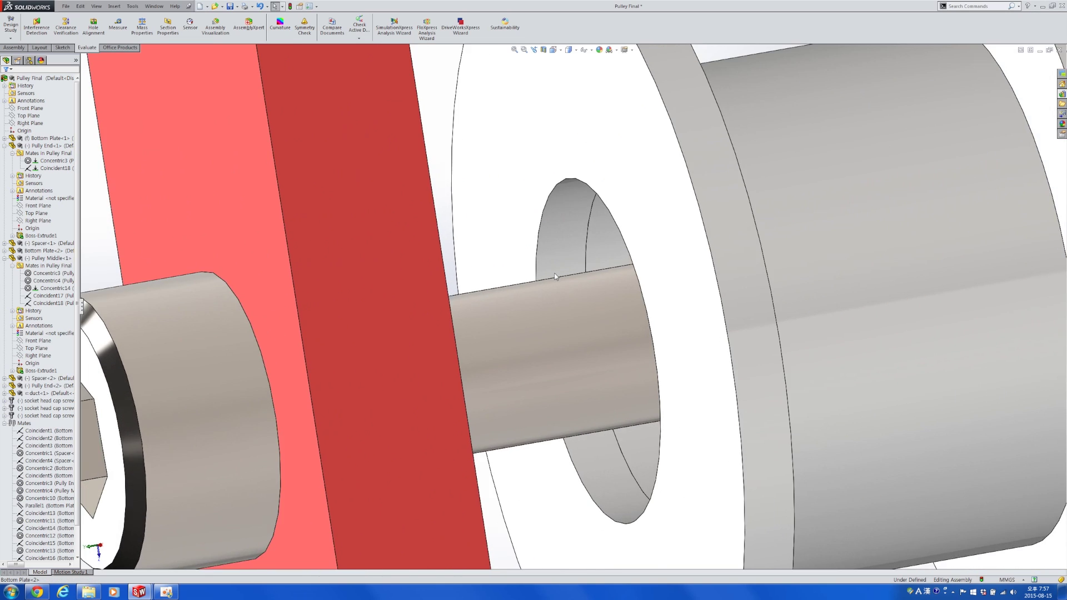
{"action": "scroll", "coordinate": [551, 289], "scroll_direction": "up", "scroll_amount": 3}
{"action": "left_click", "coordinate": [562, 269]}
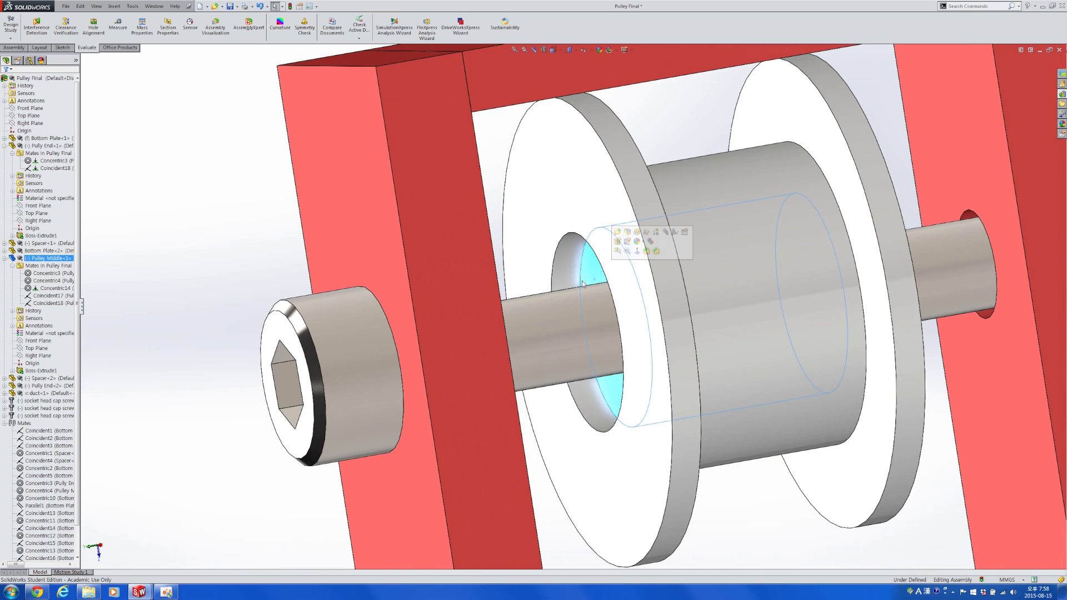
Step: Switch to Chrome and open MISUMI's Ball Bearings category within Rotary Motion bearings
{"action": "key", "text": "alt+Tab"}
{"action": "mouse_move", "coordinate": [349, 106]}
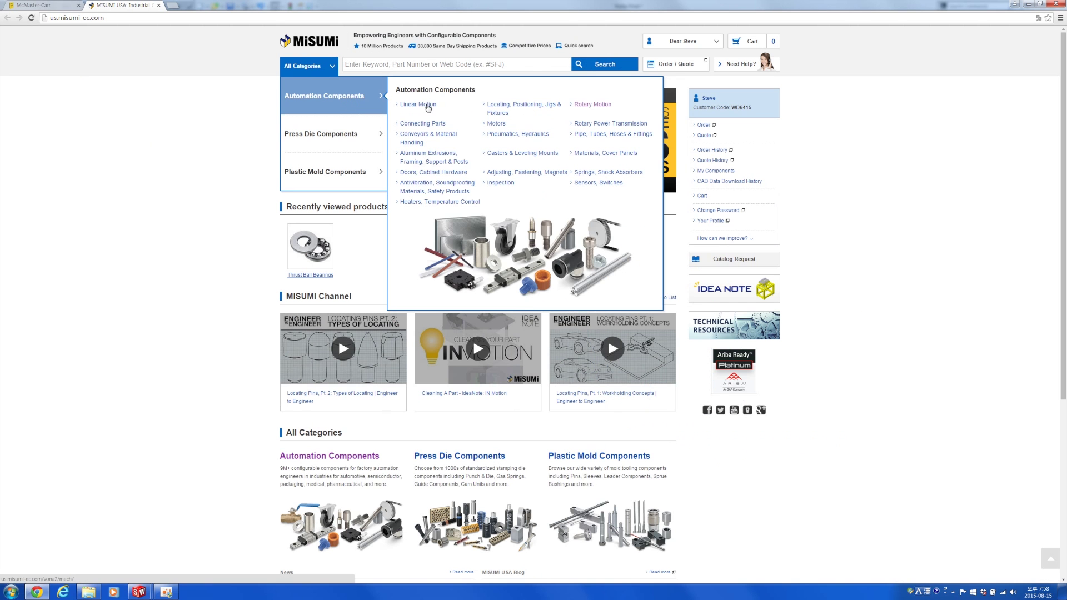
{"action": "left_click", "coordinate": [591, 105]}
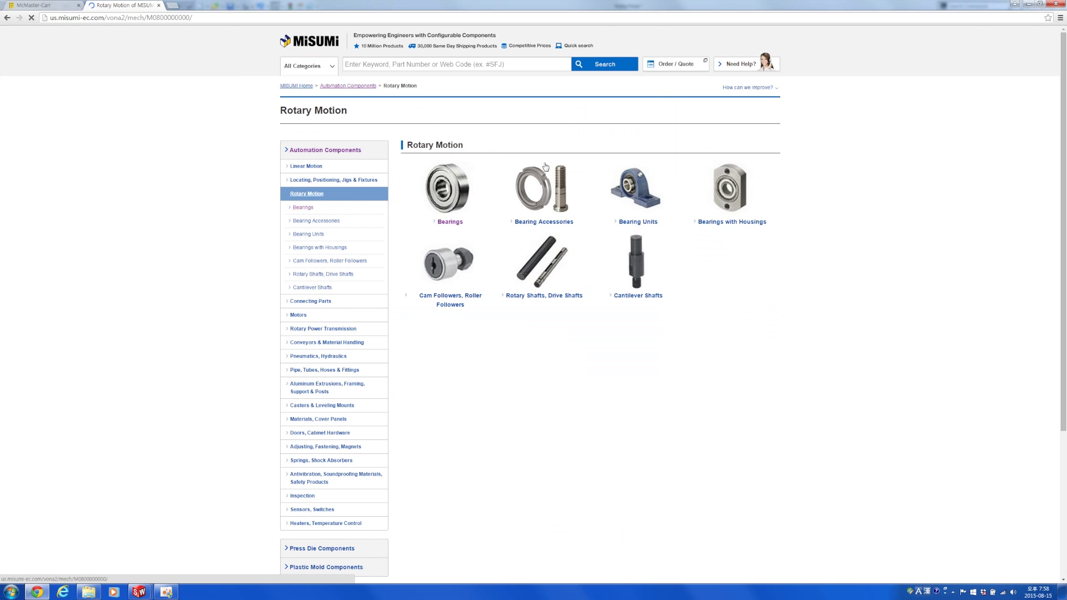
{"action": "left_click", "coordinate": [468, 193]}
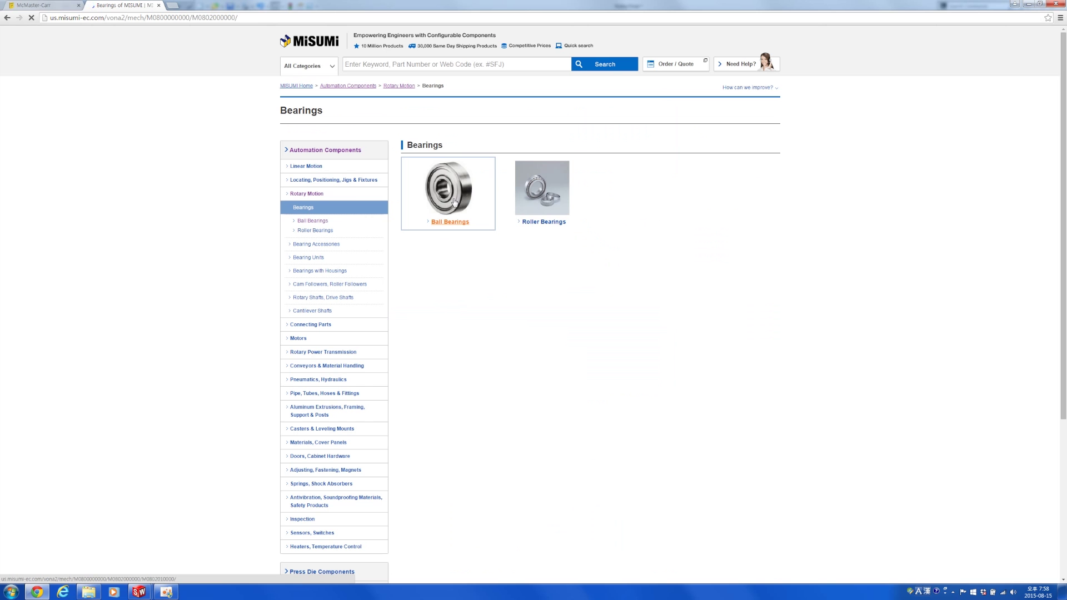
{"action": "left_click", "coordinate": [416, 198]}
{"action": "scroll", "coordinate": [221, 311], "scroll_direction": "down", "scroll_amount": 1}
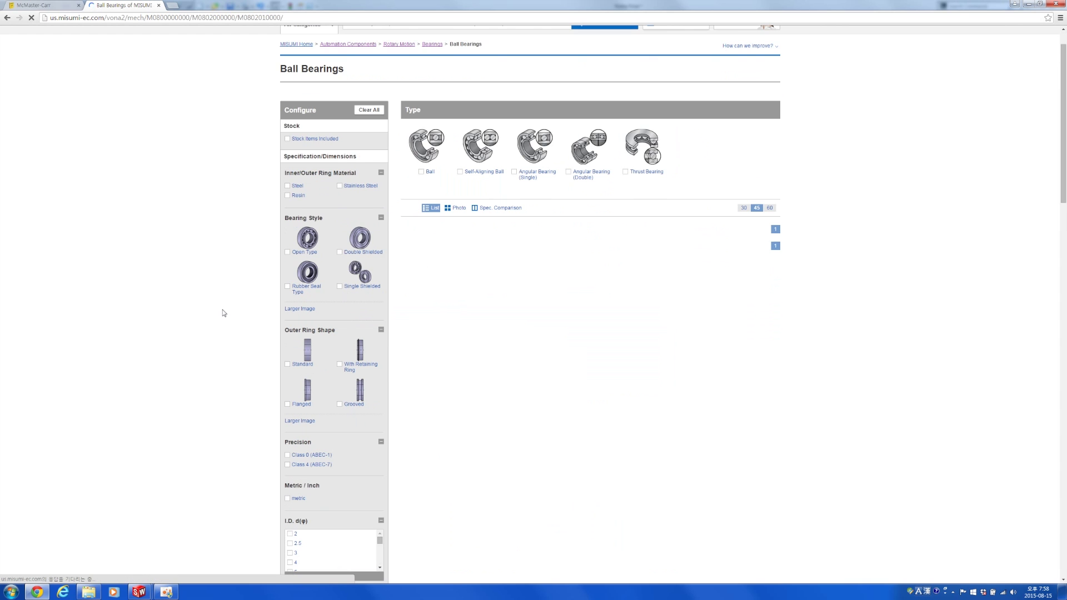
Step: Filter the ball bearings to metric with an inner diameter of 3 and an outer diameter of 6
{"action": "scroll", "coordinate": [238, 355], "scroll_direction": "down", "scroll_amount": 2}
{"action": "left_click", "coordinate": [288, 373]}
{"action": "left_click", "coordinate": [290, 434]}
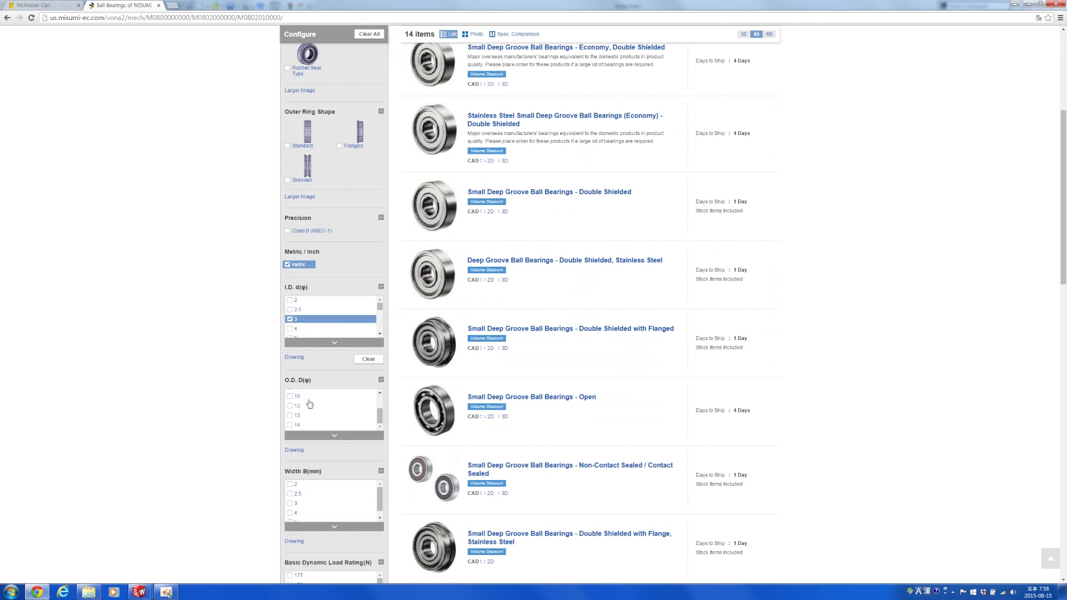
{"action": "left_click", "coordinate": [290, 395]}
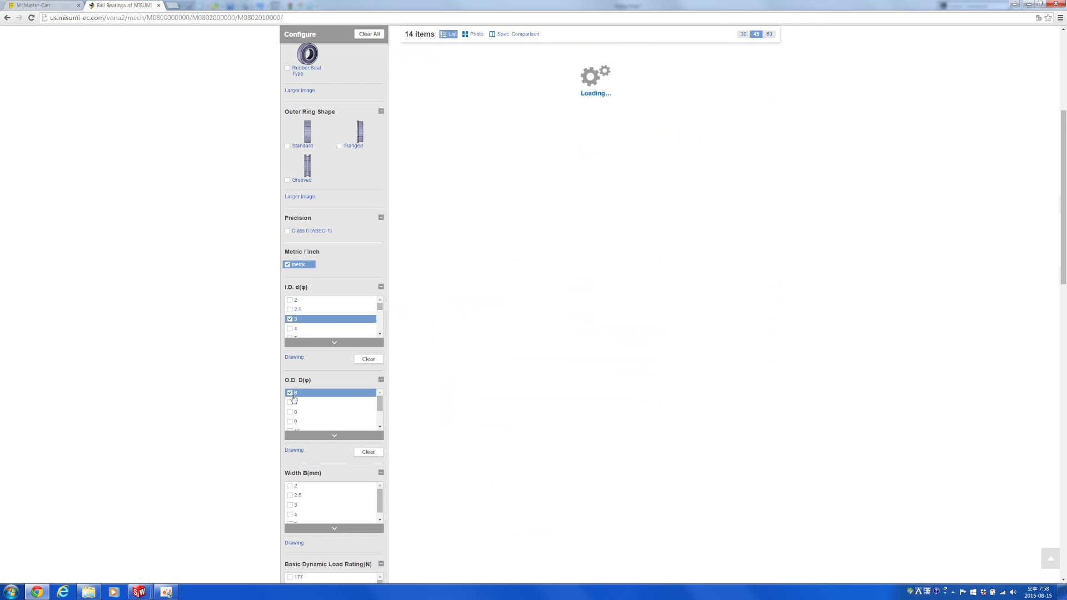
{"action": "scroll", "coordinate": [224, 375], "scroll_direction": "up", "scroll_amount": 2}
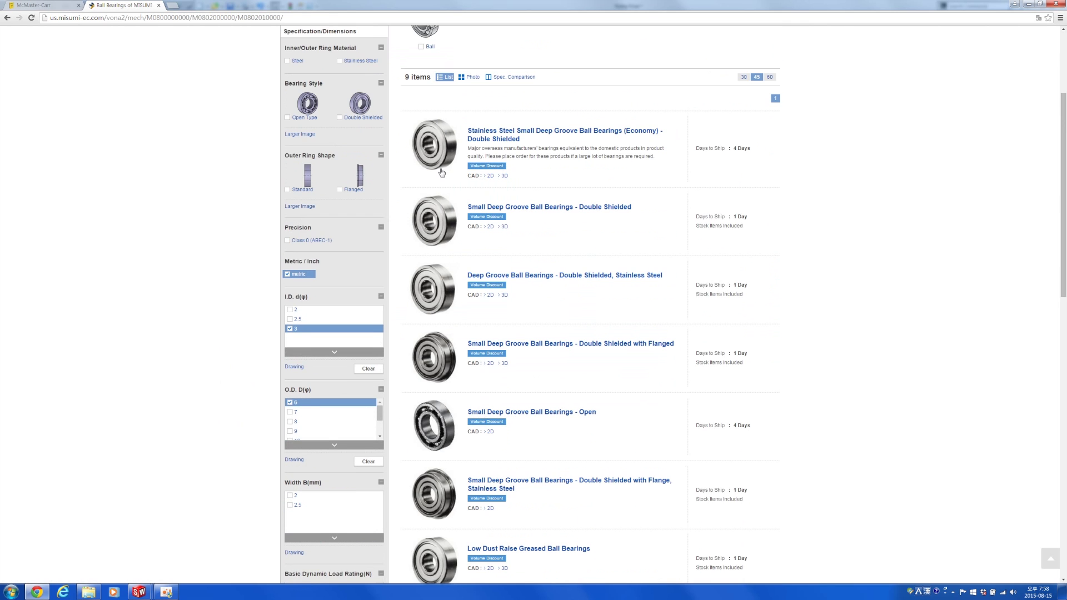
{"action": "scroll", "coordinate": [467, 195], "scroll_direction": "down", "scroll_amount": 1}
{"action": "scroll", "coordinate": [470, 195], "scroll_direction": "up", "scroll_amount": 1}
Step: Open the product page of the Stainless Steel Small Deep Groove Ball Bearings (Economy) - Double Shielded and view its specifications
{"action": "left_click", "coordinate": [494, 135]}
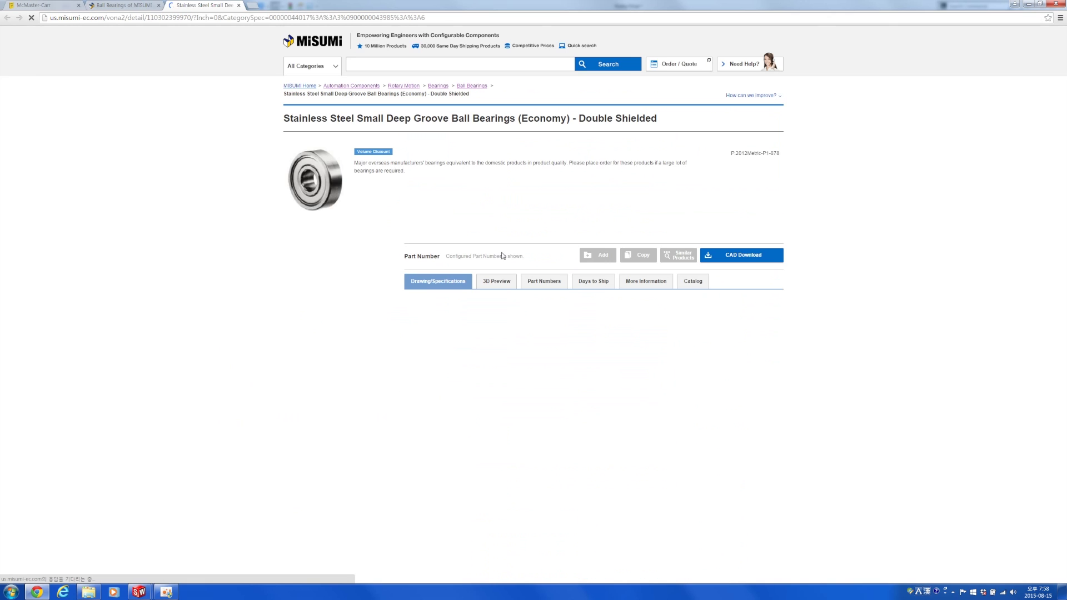
{"action": "scroll", "coordinate": [556, 288], "scroll_direction": "down", "scroll_amount": 1}
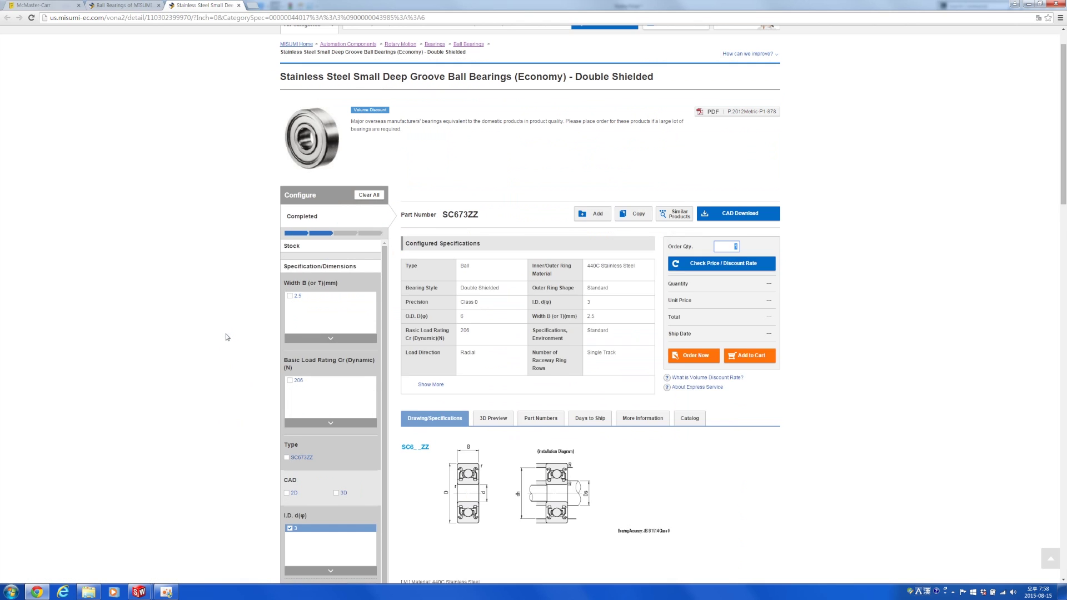
{"action": "scroll", "coordinate": [227, 337], "scroll_direction": "down", "scroll_amount": 2}
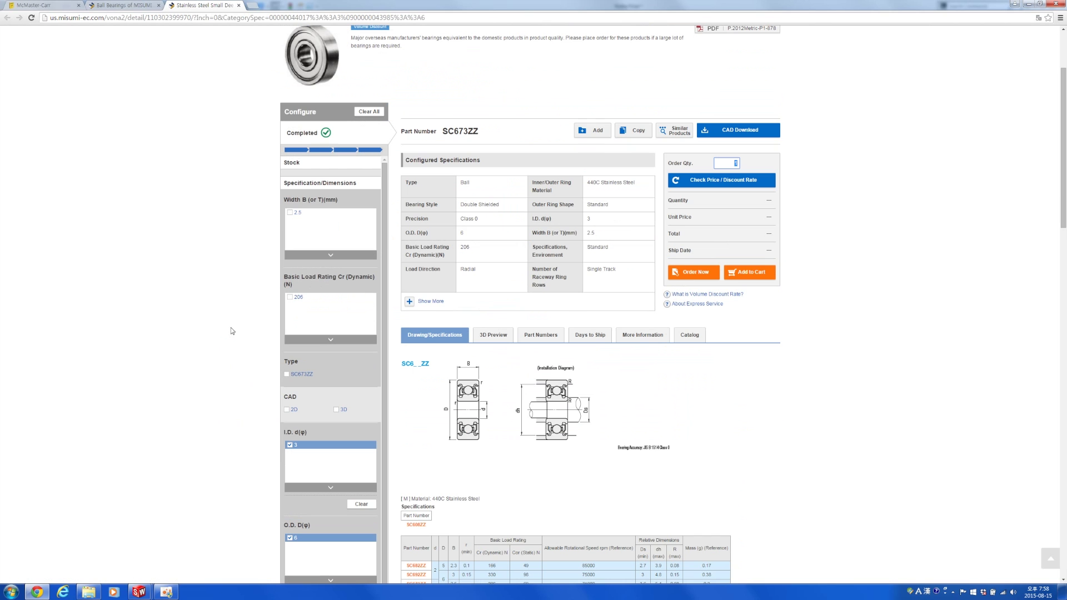
Step: Accept the CAD data terms and generate the SC673ZZ bearing's CAD model for download in 3D STEP format, version AP203
{"action": "left_click", "coordinate": [770, 133]}
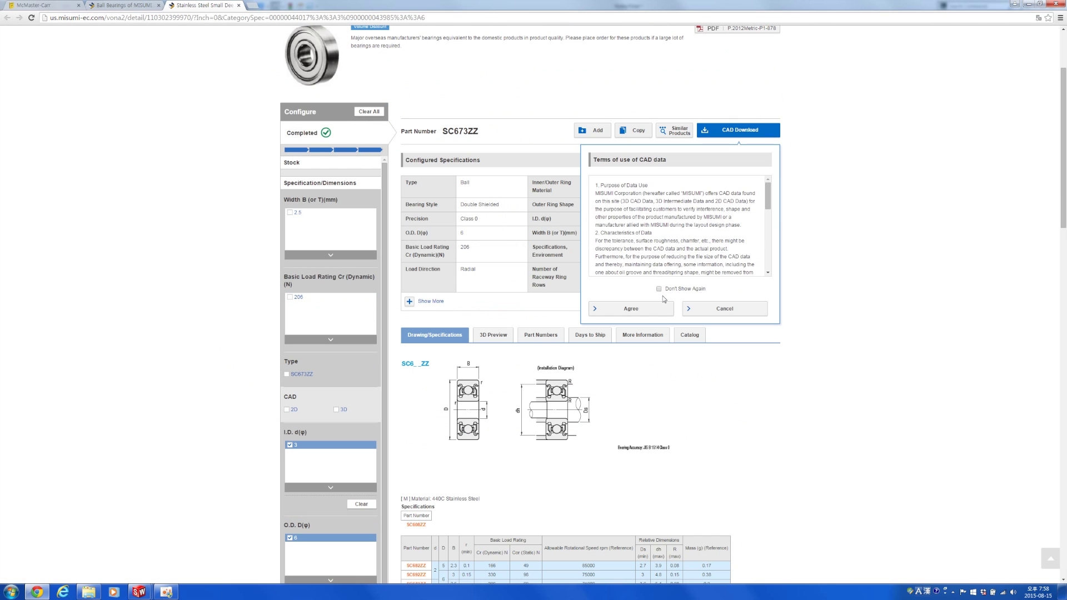
{"action": "left_click", "coordinate": [628, 311]}
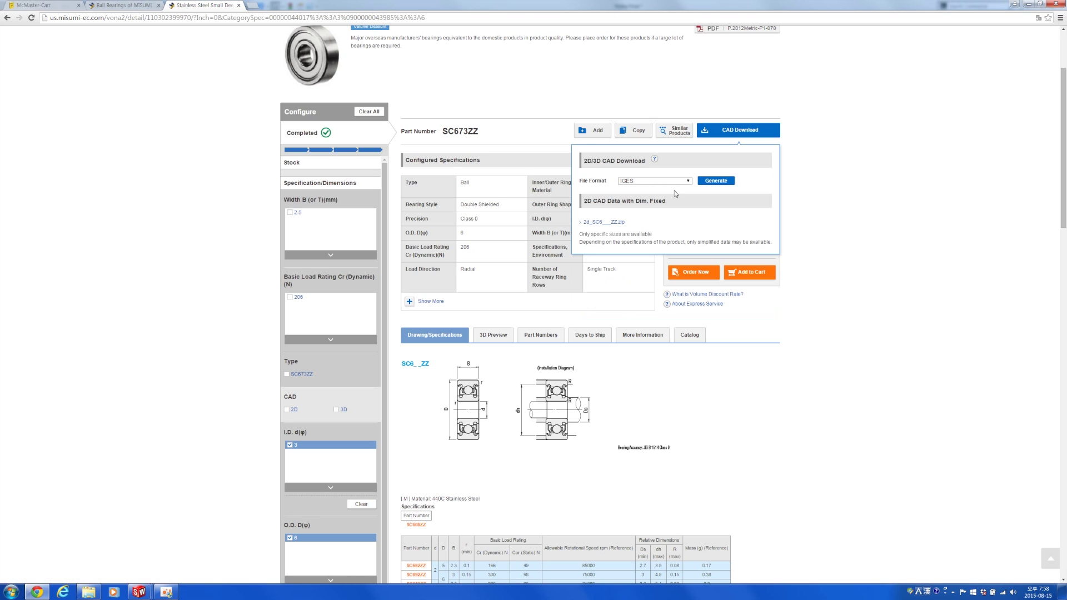
{"action": "left_click", "coordinate": [676, 182]}
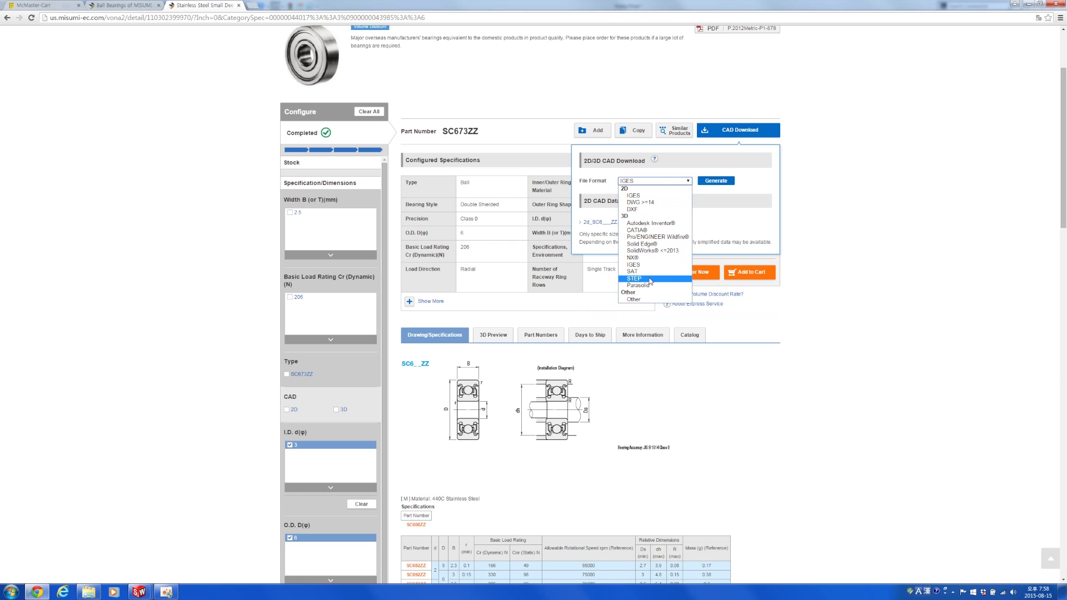
{"action": "left_click", "coordinate": [648, 280]}
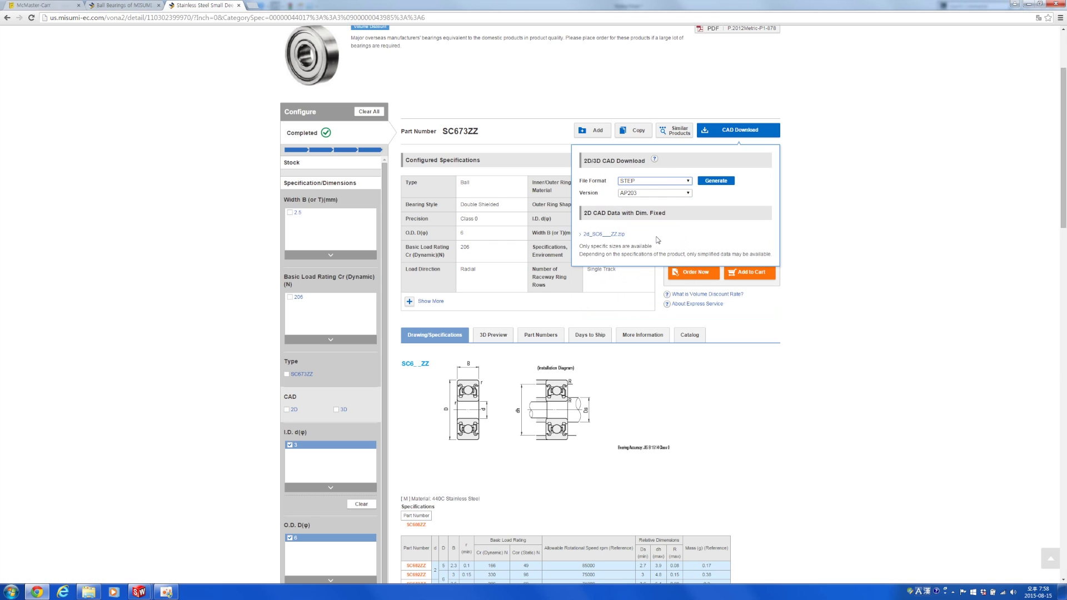
{"action": "left_click", "coordinate": [718, 181]}
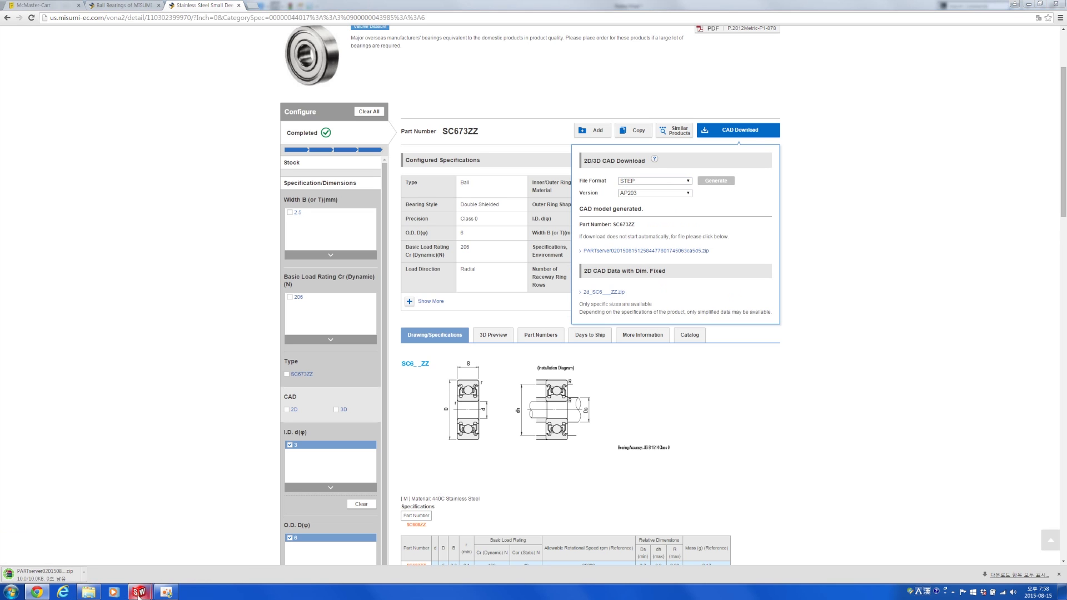
{"action": "left_click", "coordinate": [113, 536]}
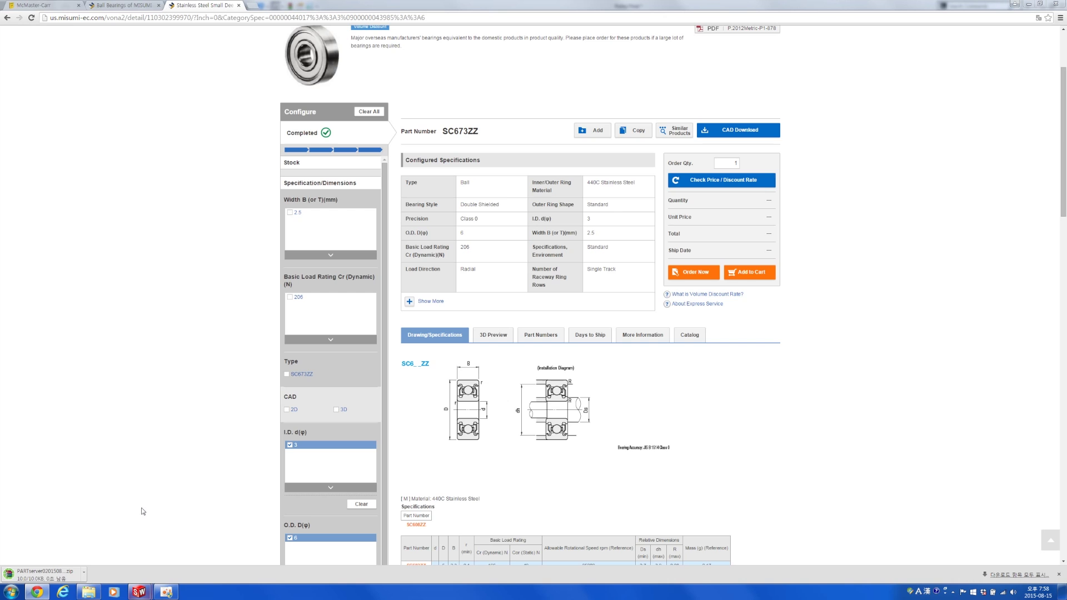
Step: Switch to the SolidWorks assembly and try to open the newly downloaded PARTserver ZIP archive directly from the Downloads folder
{"action": "left_click", "coordinate": [139, 592]}
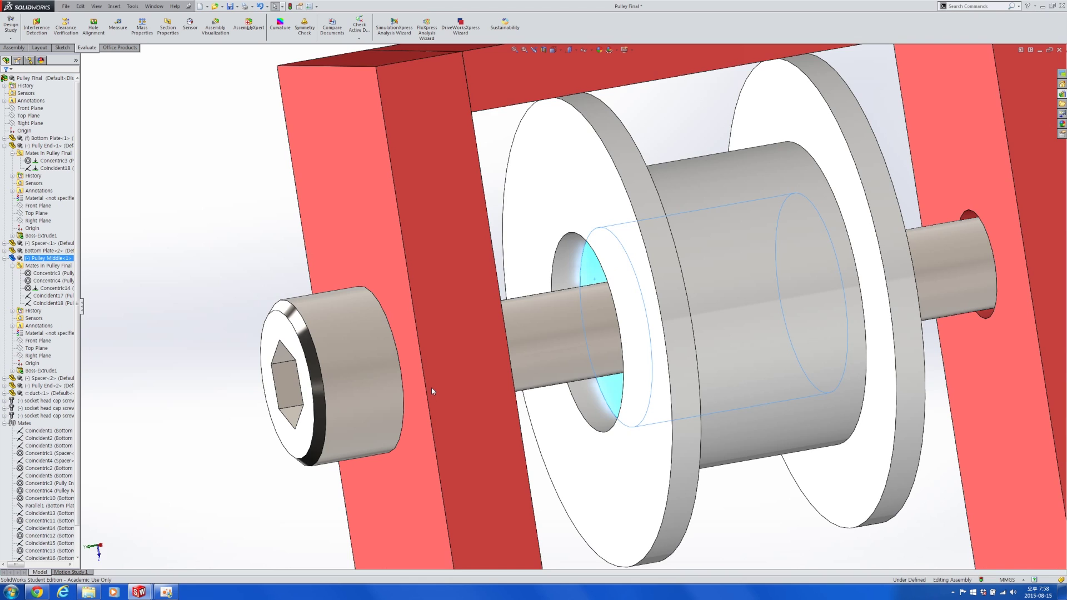
{"action": "scroll", "coordinate": [168, 215], "scroll_direction": "up", "scroll_amount": 5}
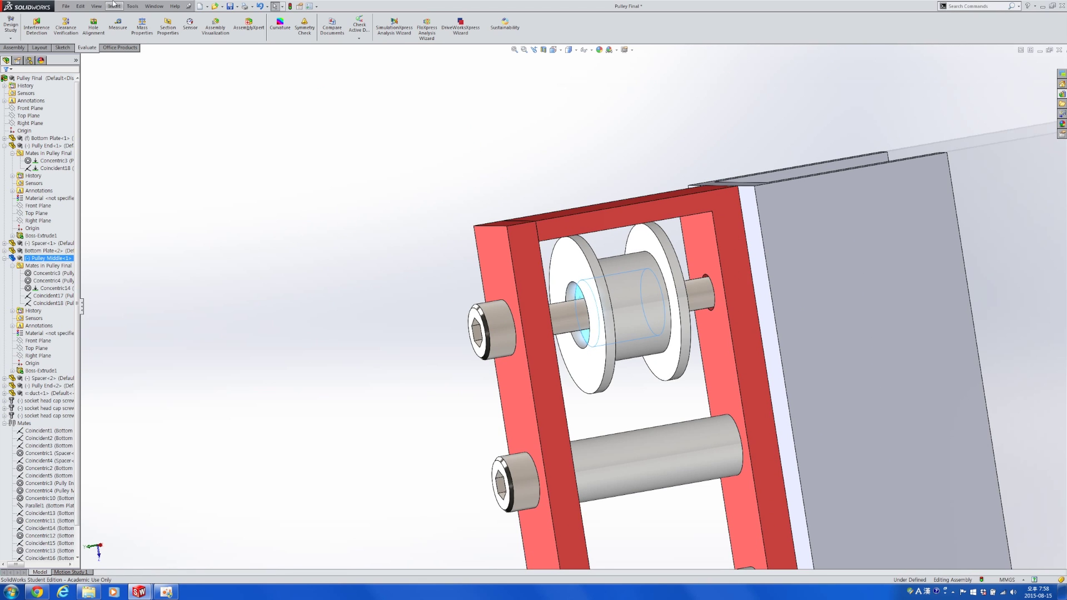
{"action": "key", "text": "ctrl+o"}
{"action": "left_click", "coordinate": [296, 150]}
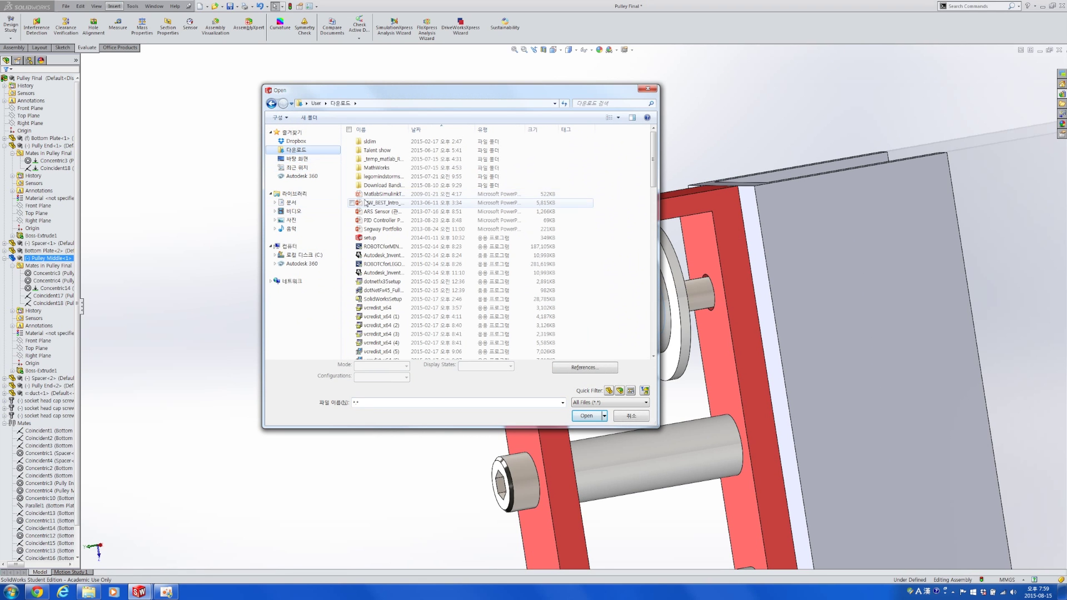
{"action": "left_click", "coordinate": [441, 131]}
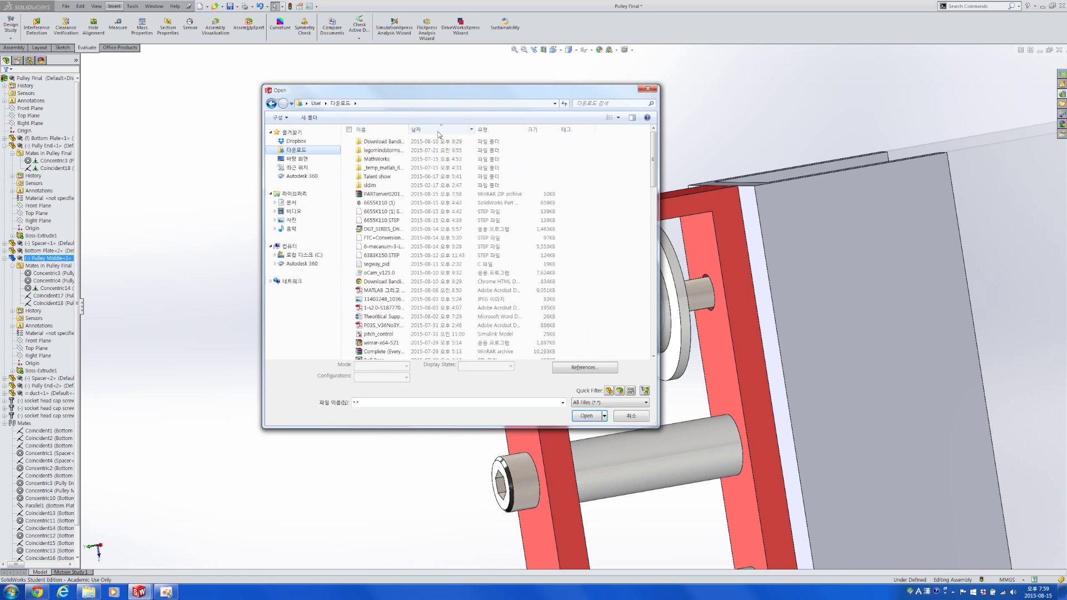
{"action": "left_click", "coordinate": [384, 194]}
{"action": "left_click", "coordinate": [587, 417]}
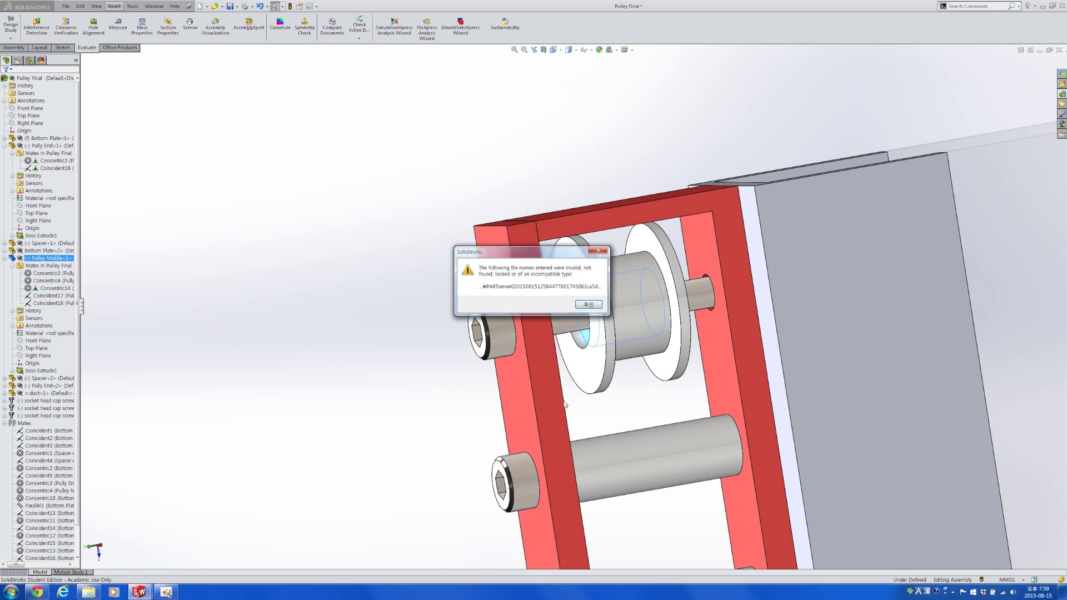
{"action": "left_click", "coordinate": [590, 306]}
Step: Open the Downloads folder in a new File Explorer window, using the details view sorted by newest date
{"action": "key", "text": "alt+Tab"}
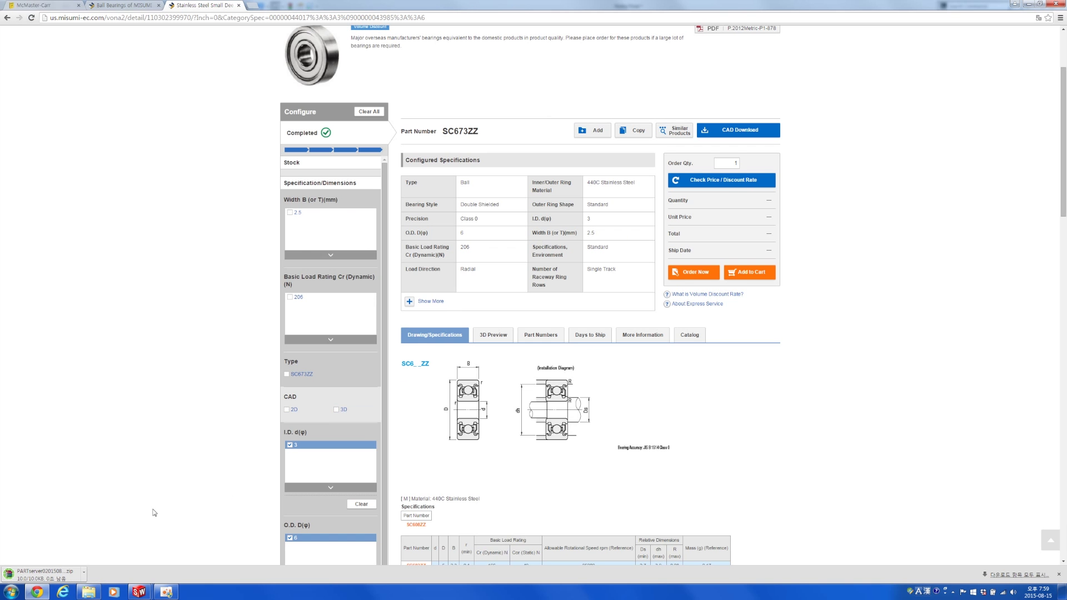
{"action": "left_click", "coordinate": [84, 572]}
{"action": "left_click", "coordinate": [47, 434]}
{"action": "left_click", "coordinate": [62, 567]}
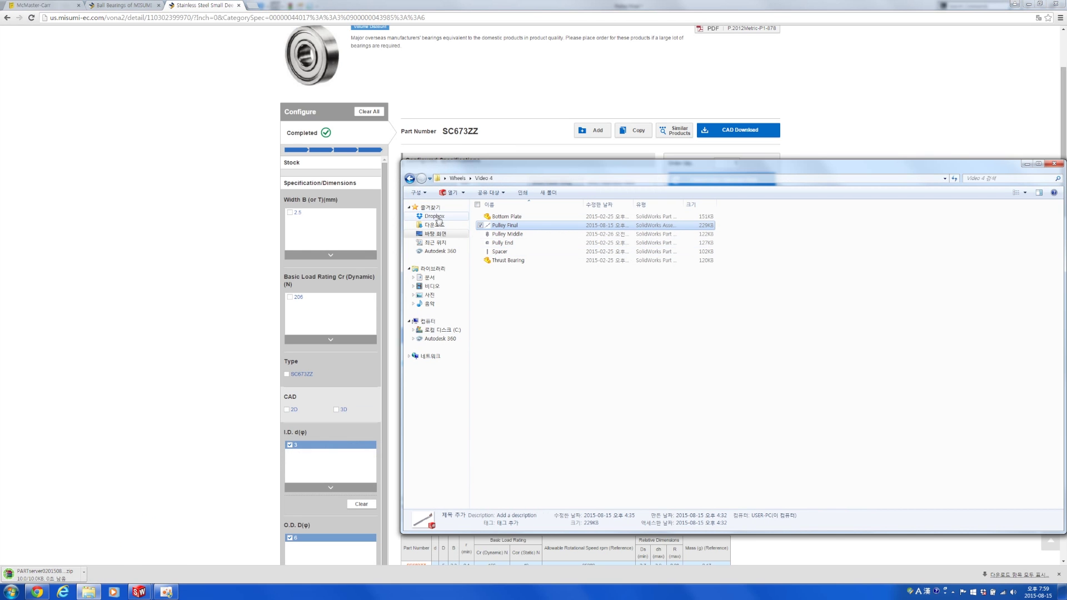
{"action": "key", "text": "ctrl+n"}
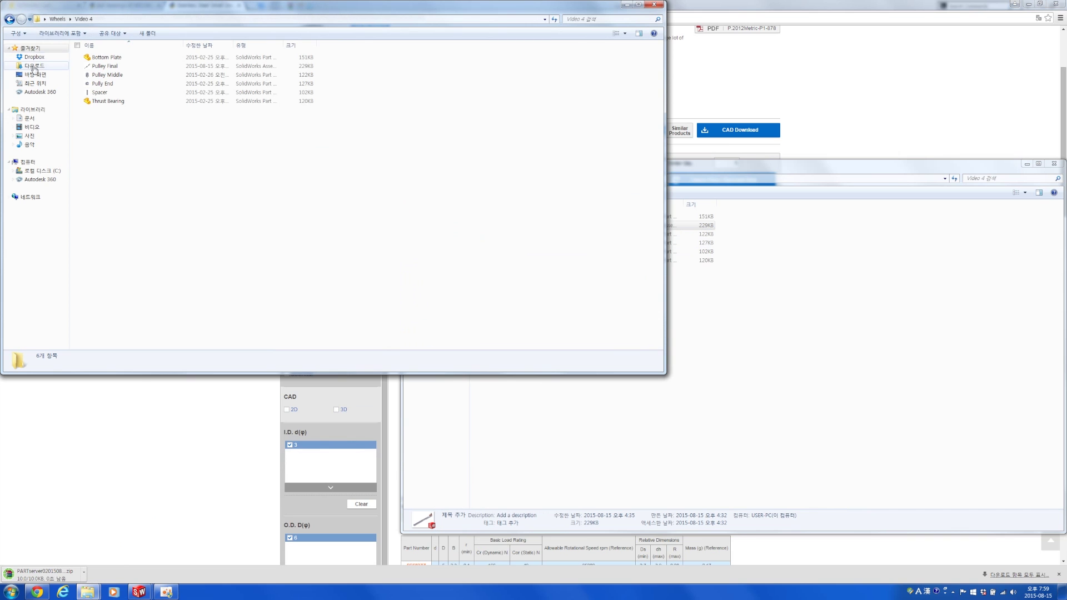
{"action": "left_click", "coordinate": [38, 66]}
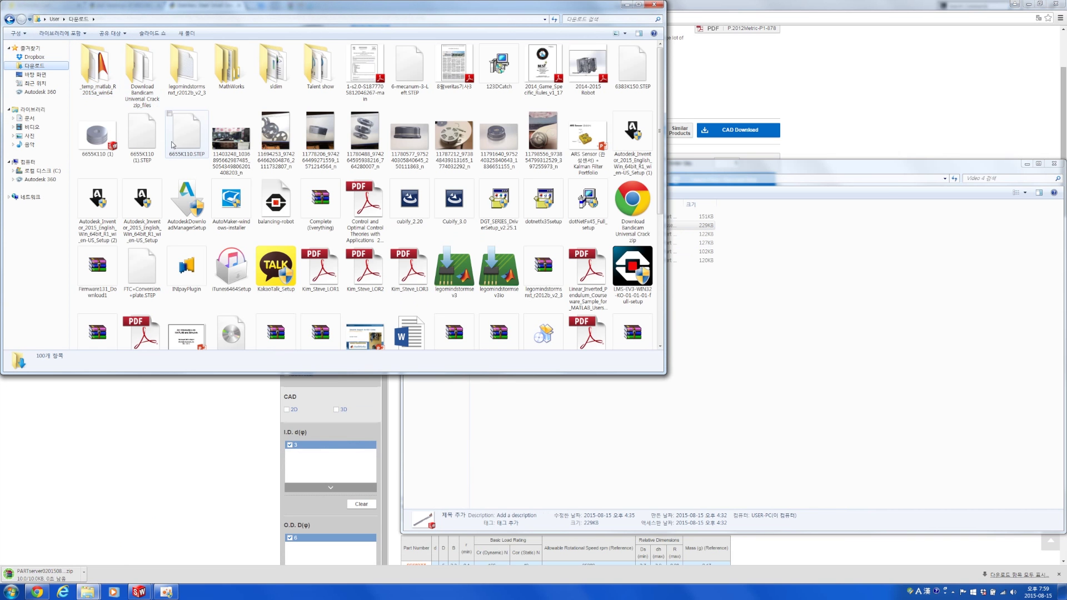
{"action": "left_click", "coordinate": [624, 33]}
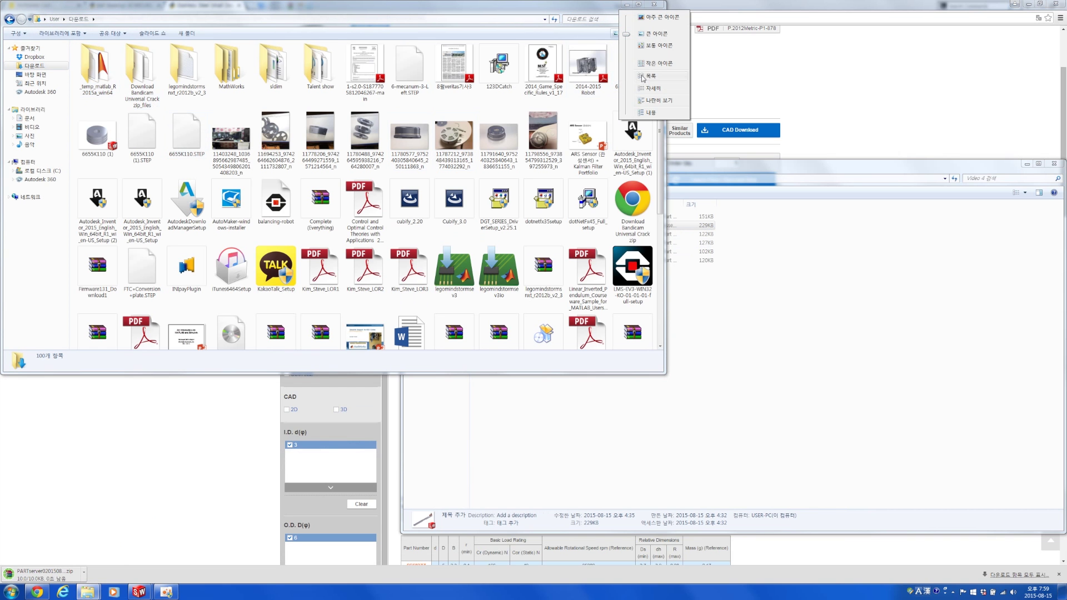
{"action": "left_click", "coordinate": [651, 88]}
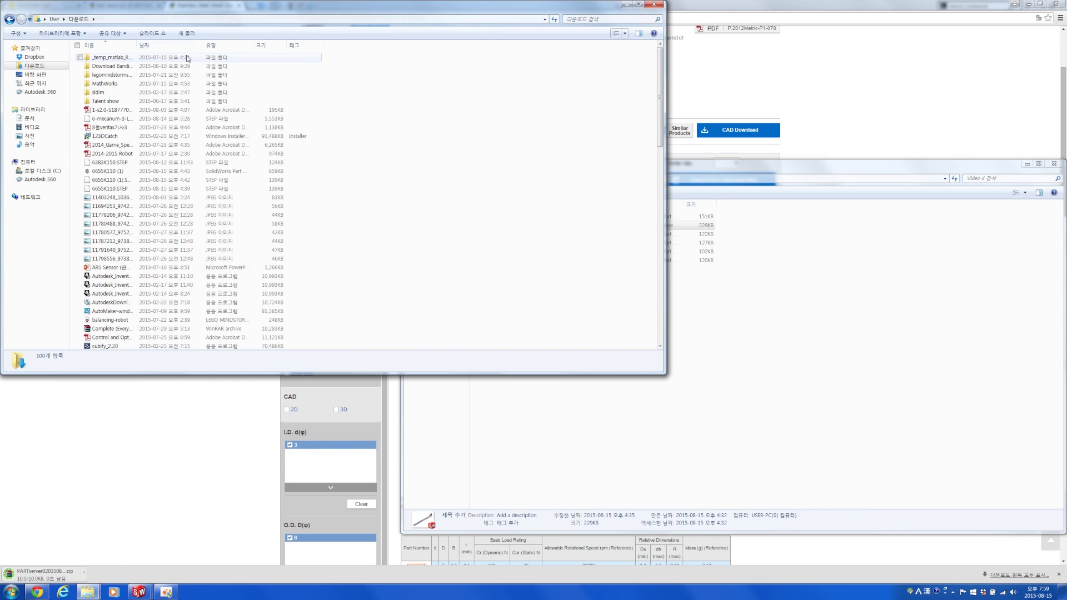
{"action": "left_click", "coordinate": [159, 49]}
Step: Extract the SC673ZZ_2_03 STP file from the PARTserver ZIP archive into the Downloads folder and close the archive
{"action": "double_click", "coordinate": [127, 110]}
{"action": "left_click", "coordinate": [148, 196]}
{"action": "left_click_drag", "start_coordinate": [466, 78], "coordinate": [502, 76]}
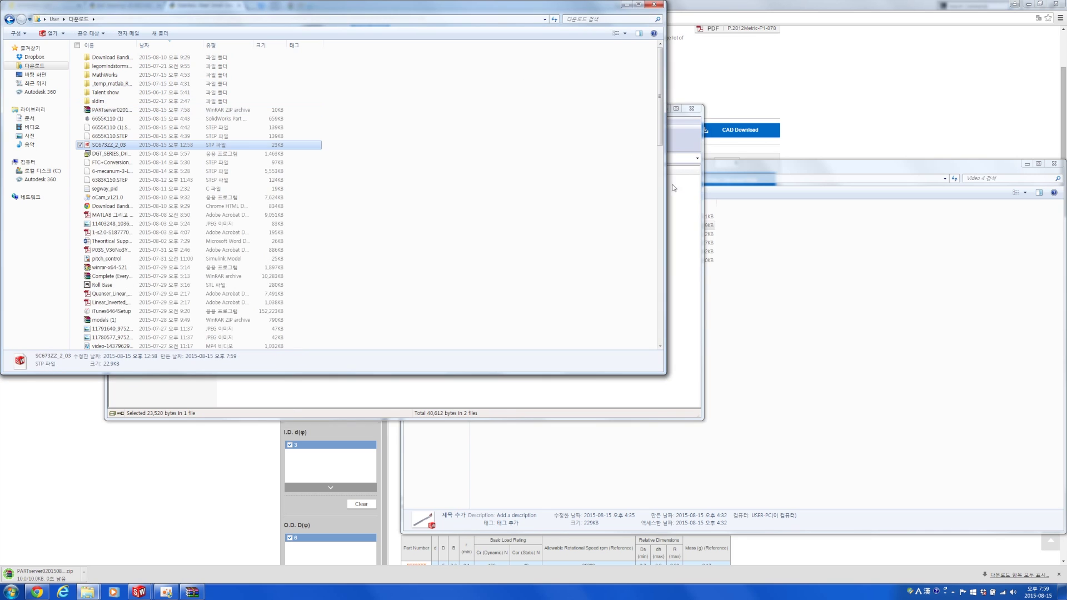
{"action": "left_click", "coordinate": [691, 109]}
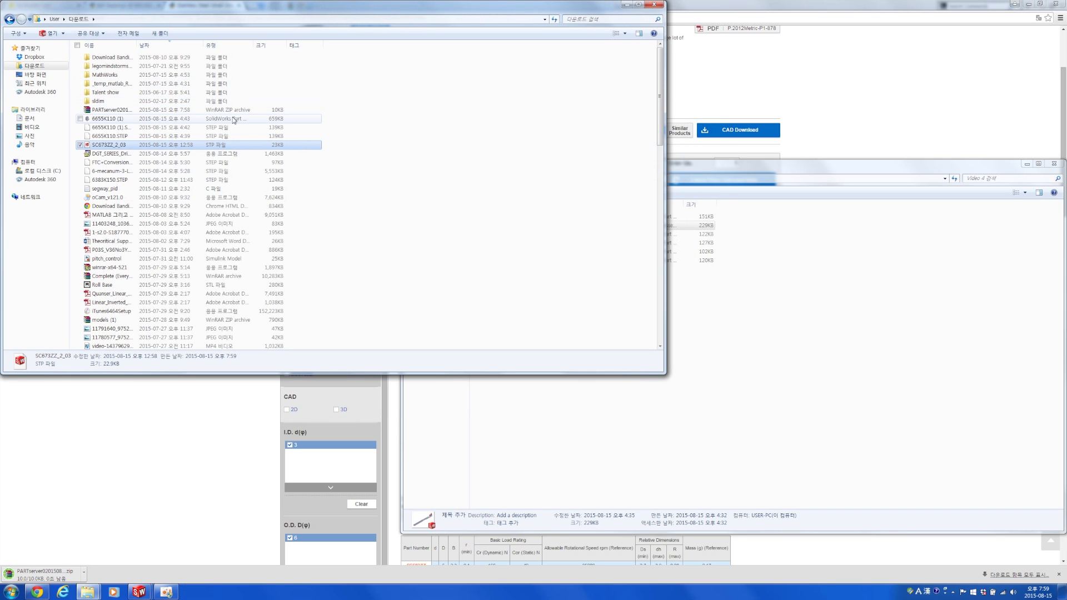
{"action": "left_click", "coordinate": [165, 45]}
Step: Switch to SolidWorks and open the extracted SC673ZZ_2_03 STP file from the Downloads folder
{"action": "key", "text": "alt+Tab"}
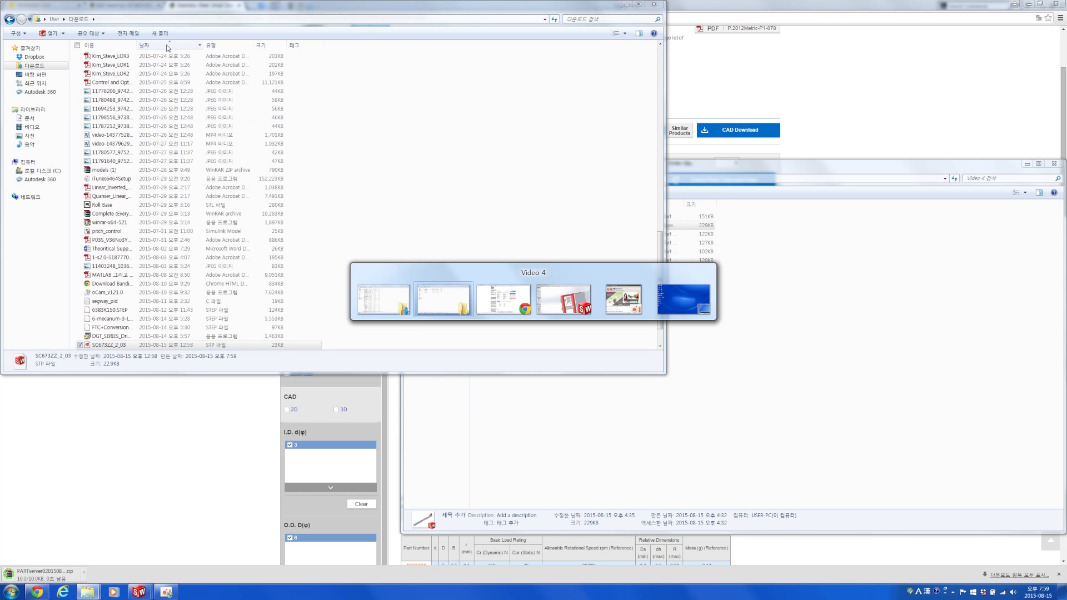
{"action": "key", "text": "alt+Tab"}
{"action": "key", "text": "alt+Tab"}
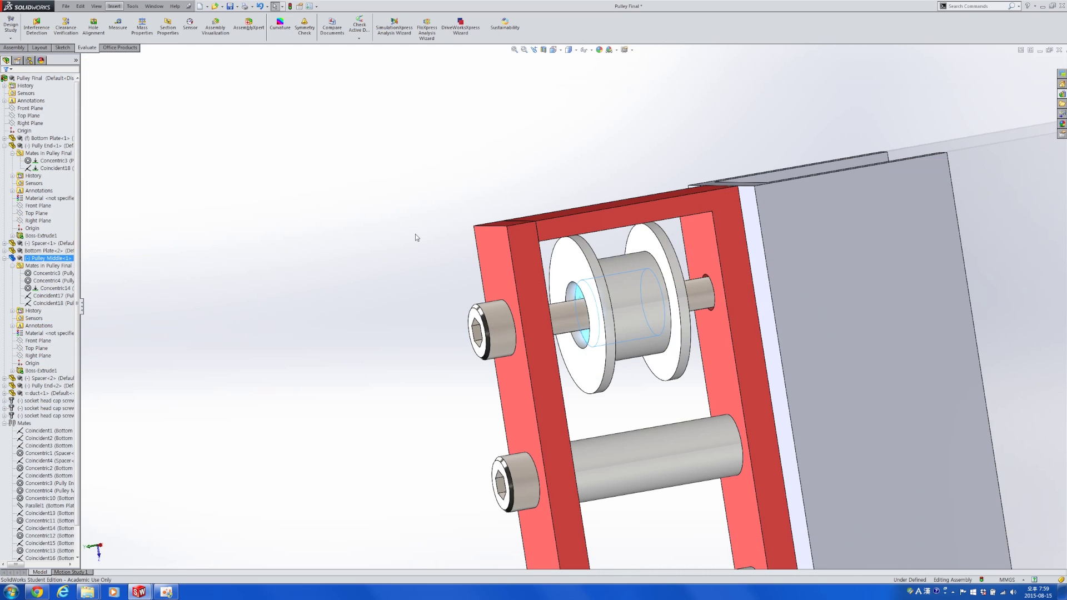
{"action": "key", "text": "ctrl+o"}
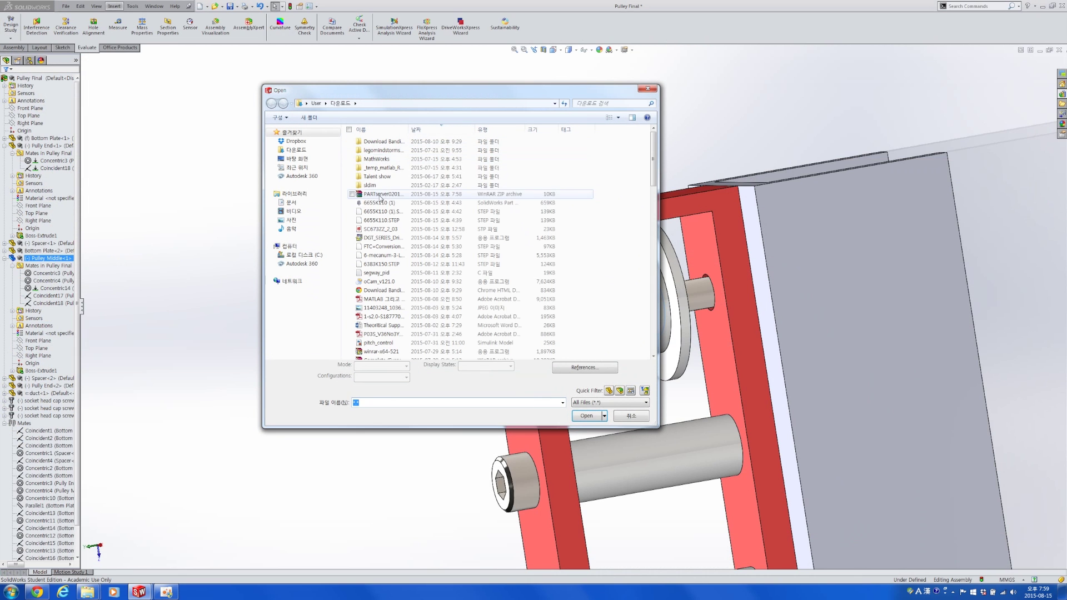
{"action": "left_click", "coordinate": [374, 194]}
{"action": "key", "text": "Down"}
{"action": "key", "text": "Down"}
{"action": "key", "text": "Down"}
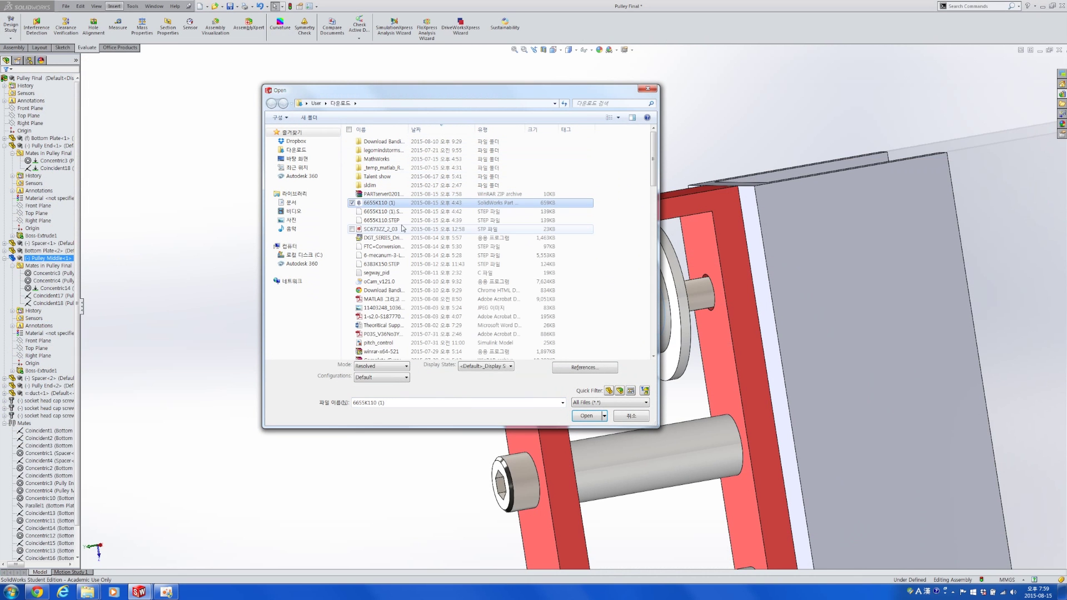
{"action": "scroll", "coordinate": [395, 223], "scroll_direction": "down", "scroll_amount": 3}
{"action": "scroll", "coordinate": [392, 242], "scroll_direction": "up", "scroll_amount": 3}
{"action": "key", "text": "Down"}
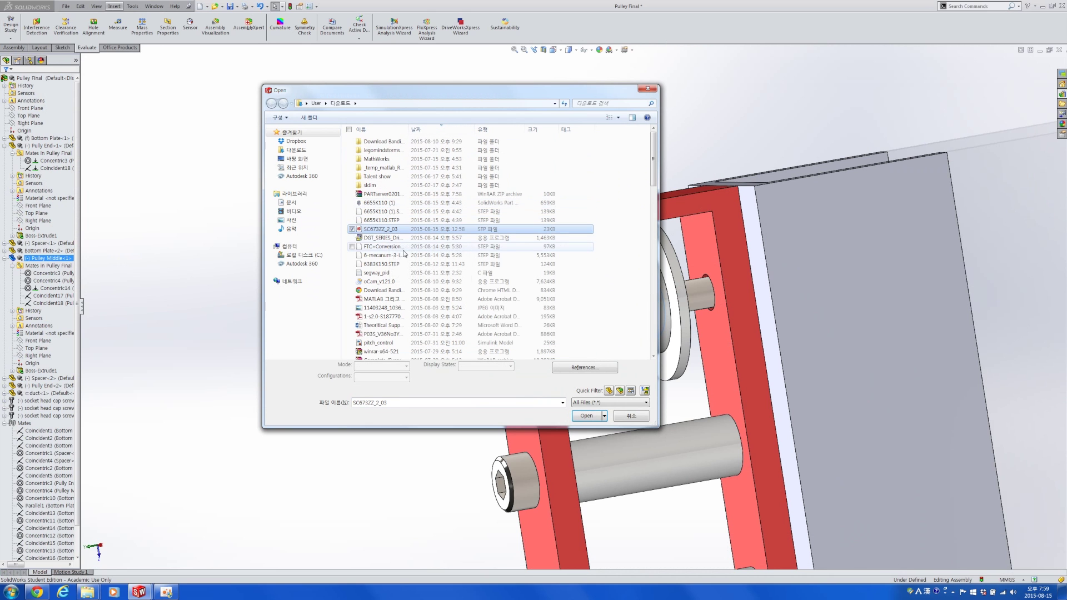
{"action": "scroll", "coordinate": [408, 253], "scroll_direction": "down", "scroll_amount": 9}
{"action": "scroll", "coordinate": [408, 253], "scroll_direction": "down", "scroll_amount": 8}
{"action": "scroll", "coordinate": [405, 292], "scroll_direction": "up", "scroll_amount": 20}
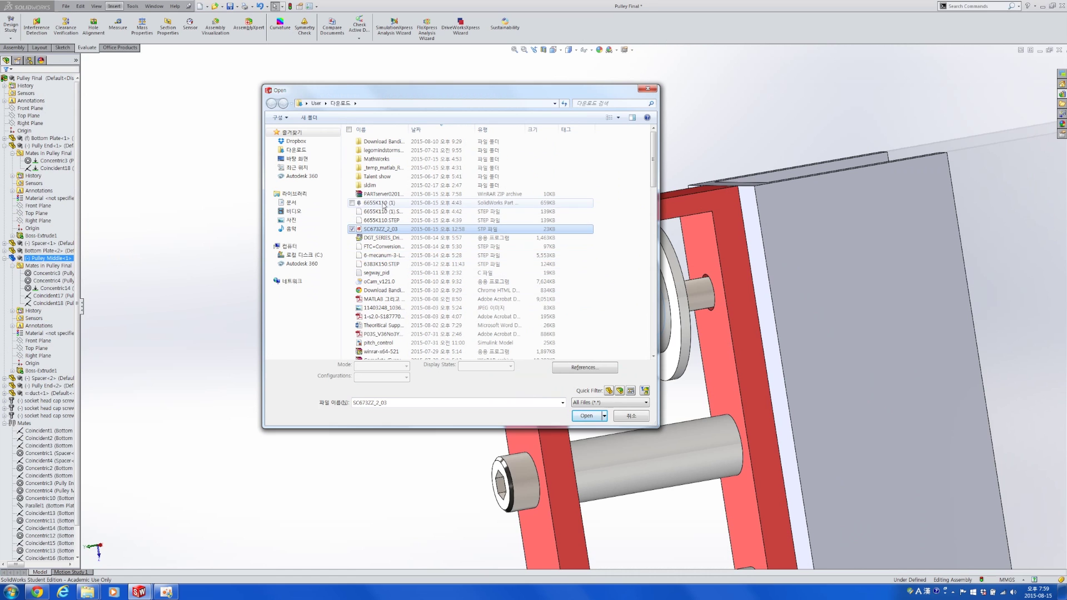
{"action": "left_click", "coordinate": [389, 220]}
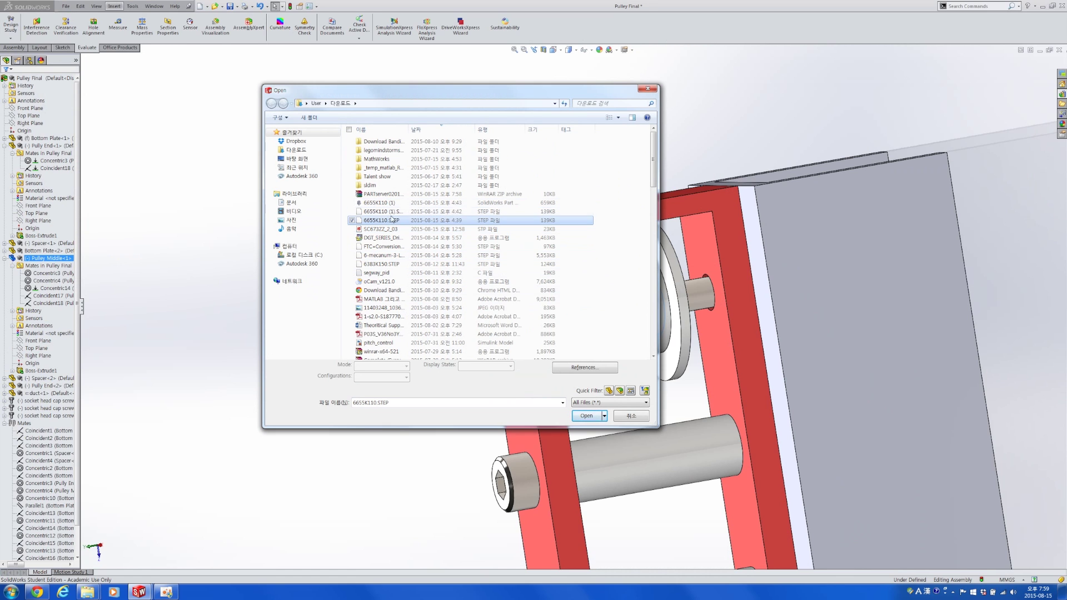
{"action": "left_click", "coordinate": [391, 229]}
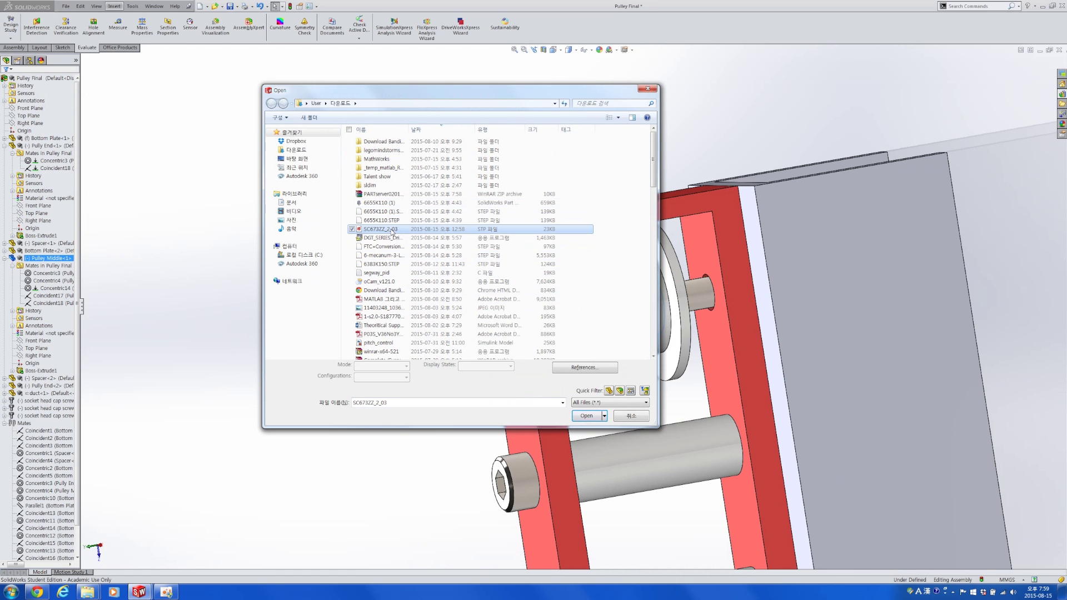
{"action": "left_click", "coordinate": [594, 419]}
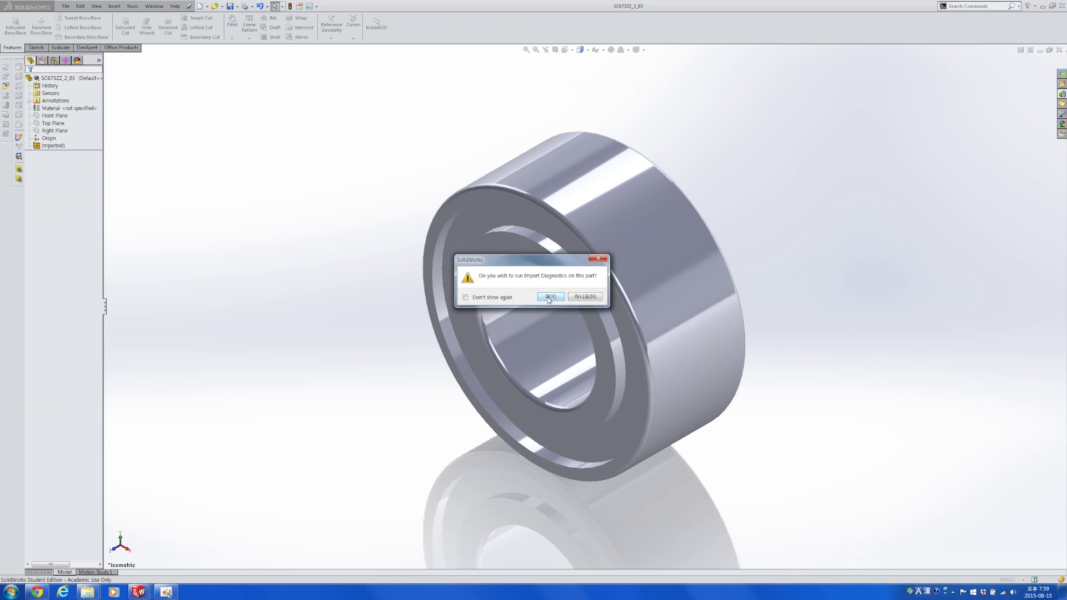
Step: Run Import Diagnostics on the imported bearing, accept it, and decline feature recognition
{"action": "left_click", "coordinate": [549, 297]}
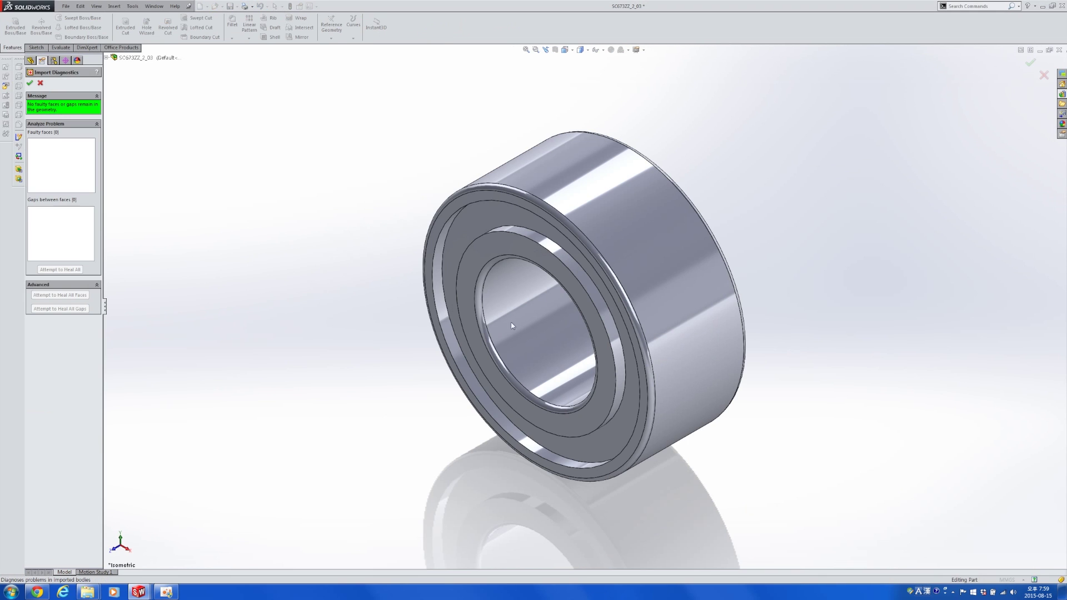
{"action": "left_click", "coordinate": [30, 84]}
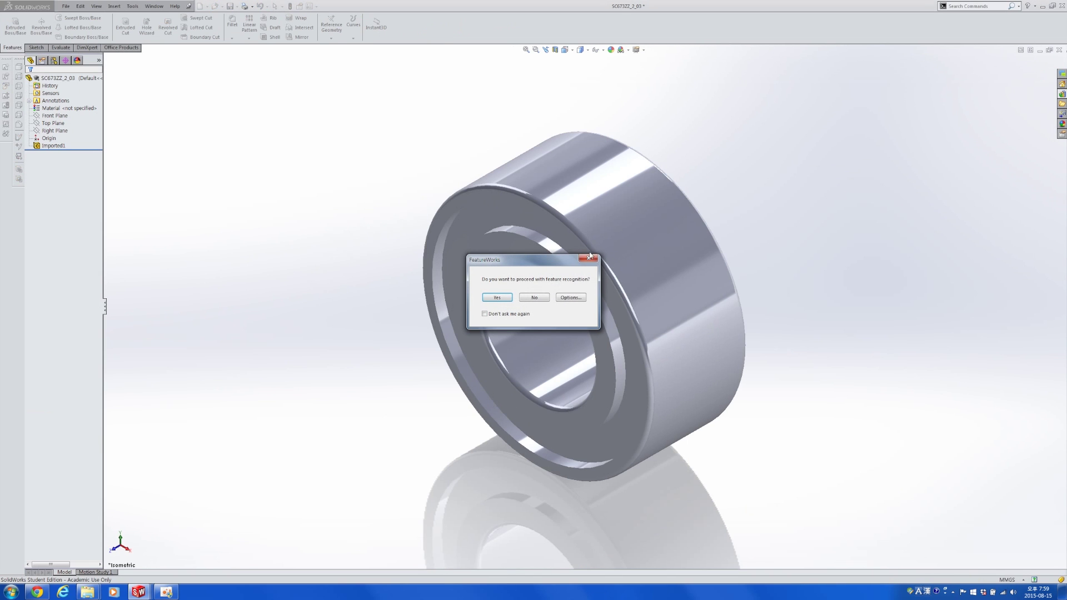
{"action": "left_click", "coordinate": [534, 298]}
Step: Save the imported bearing as the part bearing_id3 in the Video 4 folder inside the desktop's Wheels folder
{"action": "middle_click_drag", "start_coordinate": [539, 336], "coordinate": [438, 344]}
{"action": "middle_click_drag", "start_coordinate": [453, 295], "coordinate": [308, 289]}
{"action": "key", "text": "ctrl+s"}
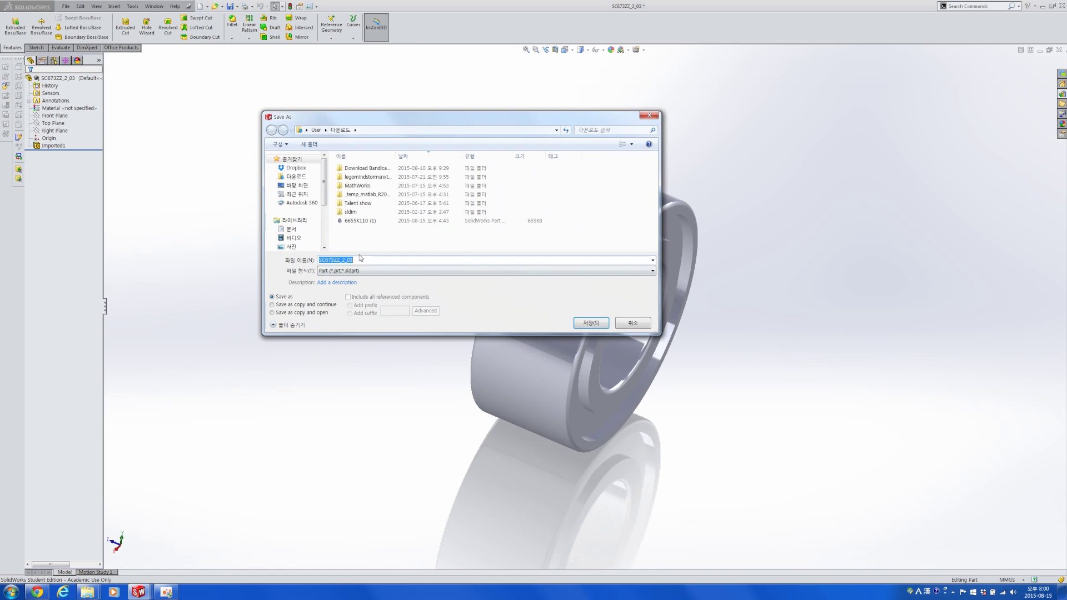
{"action": "left_click", "coordinate": [300, 190]}
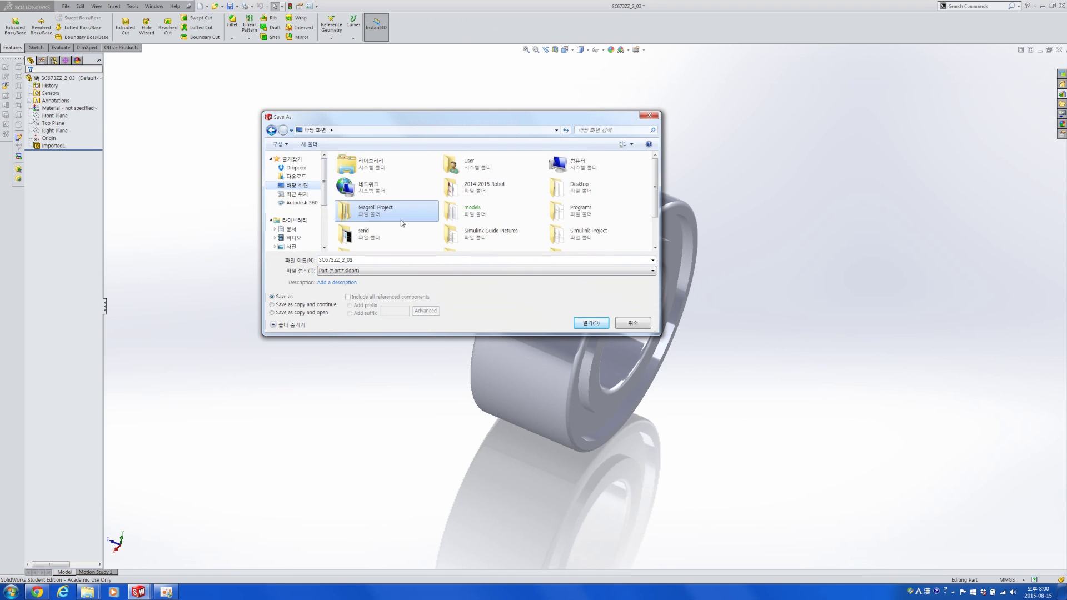
{"action": "scroll", "coordinate": [394, 211], "scroll_direction": "down", "scroll_amount": 1}
{"action": "double_click", "coordinate": [463, 217]}
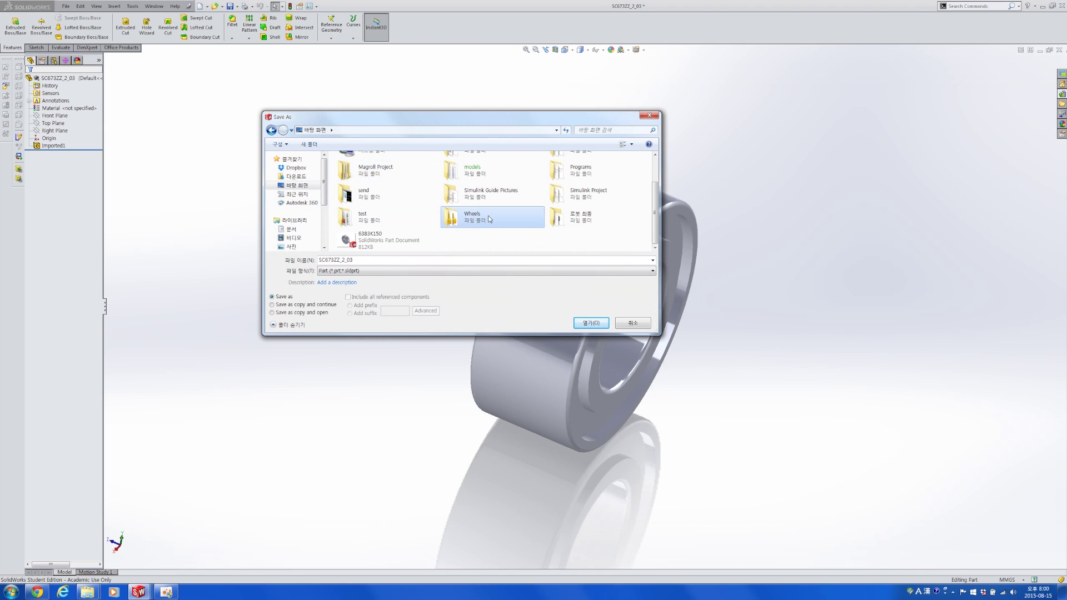
{"action": "double_click", "coordinate": [357, 188]}
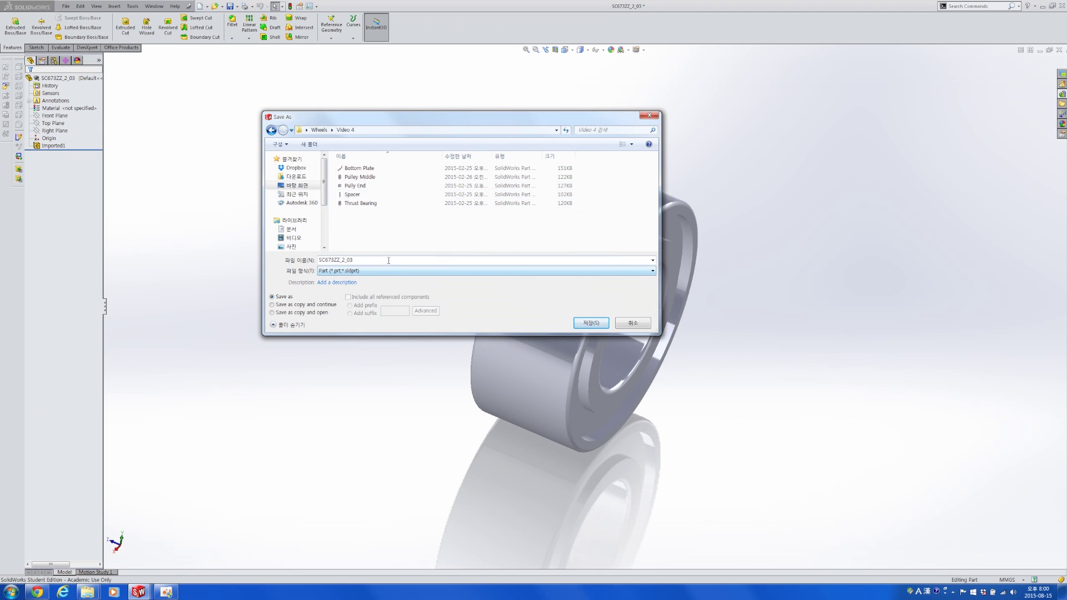
{"action": "type", "text": "bearing_id3"}
{"action": "key", "text": "Return"}
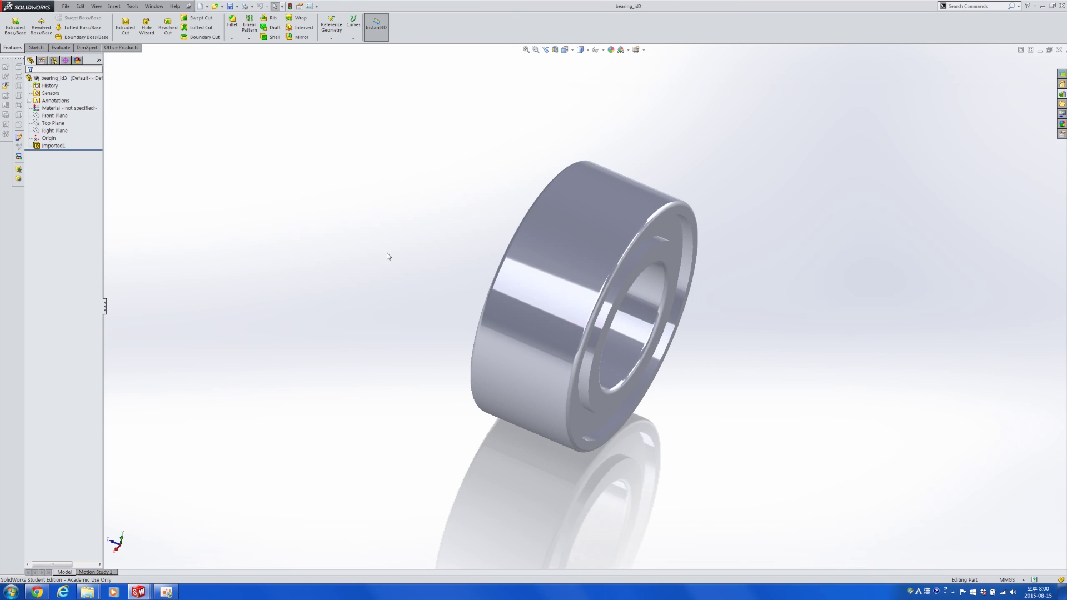
Step: Switch to the Pulley Final assembly, insert bearing_id3 in the empty space beside the red frame, and rotate it
{"action": "key", "text": "ctrl+Tab"}
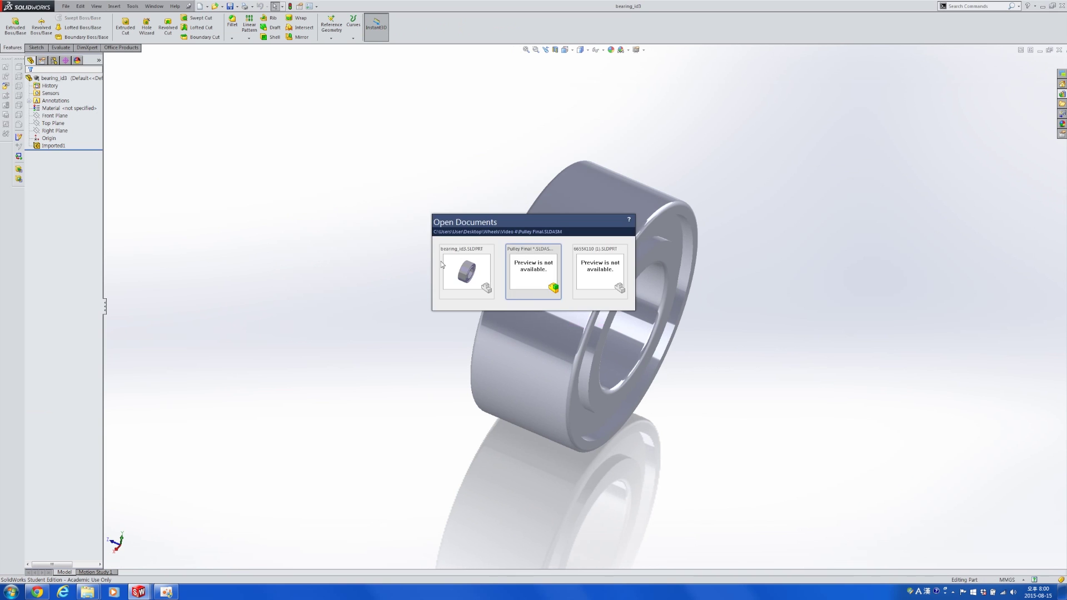
{"action": "left_click", "coordinate": [525, 265]}
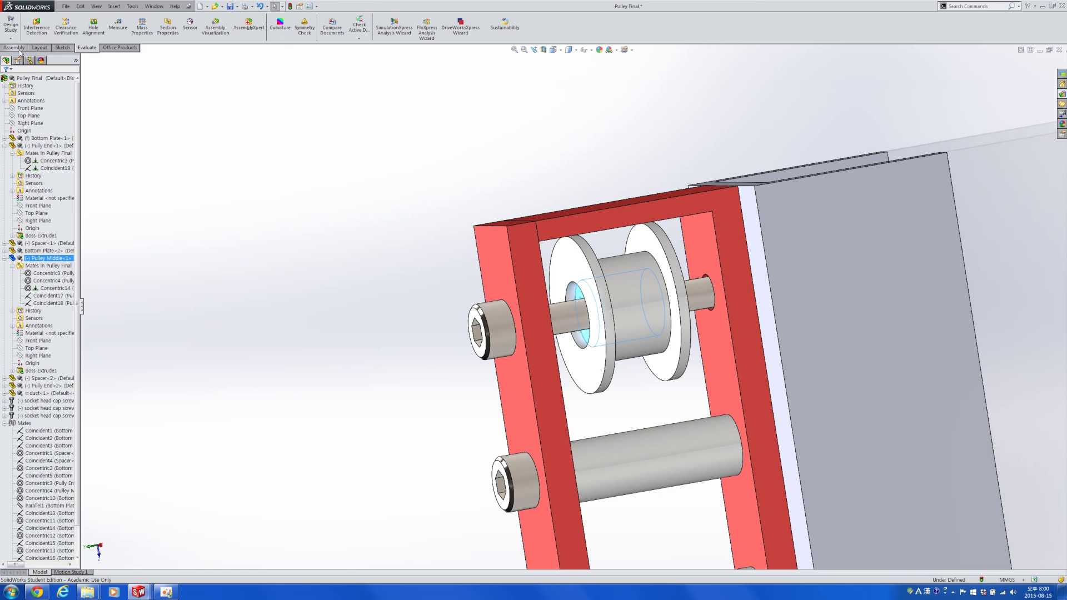
{"action": "left_click", "coordinate": [17, 48]}
{"action": "left_click", "coordinate": [46, 26]}
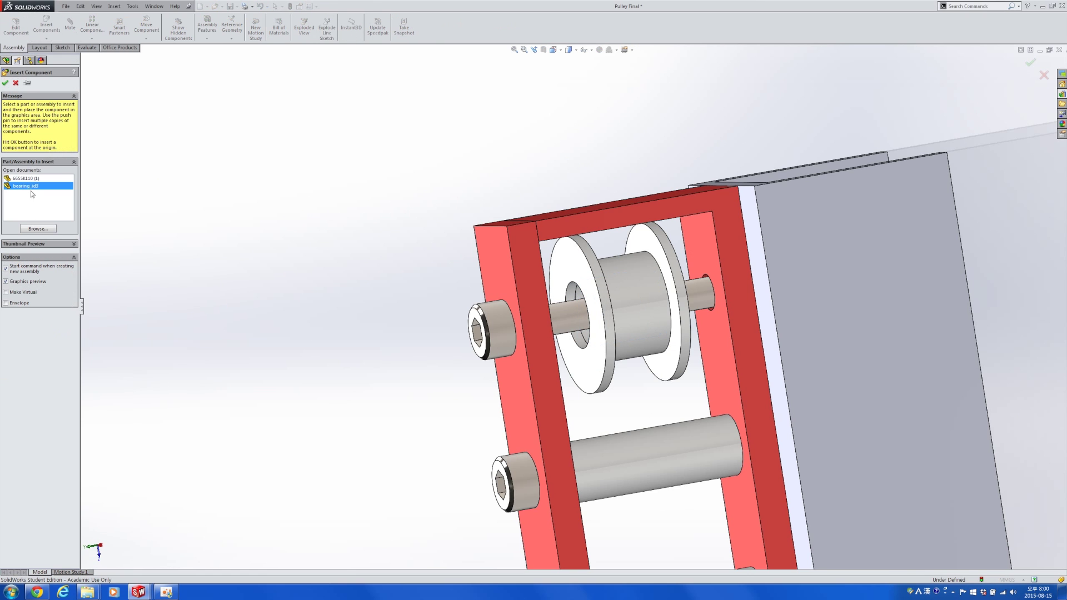
{"action": "left_click", "coordinate": [381, 347]}
{"action": "right_click_drag", "start_coordinate": [325, 358], "coordinate": [311, 300]}
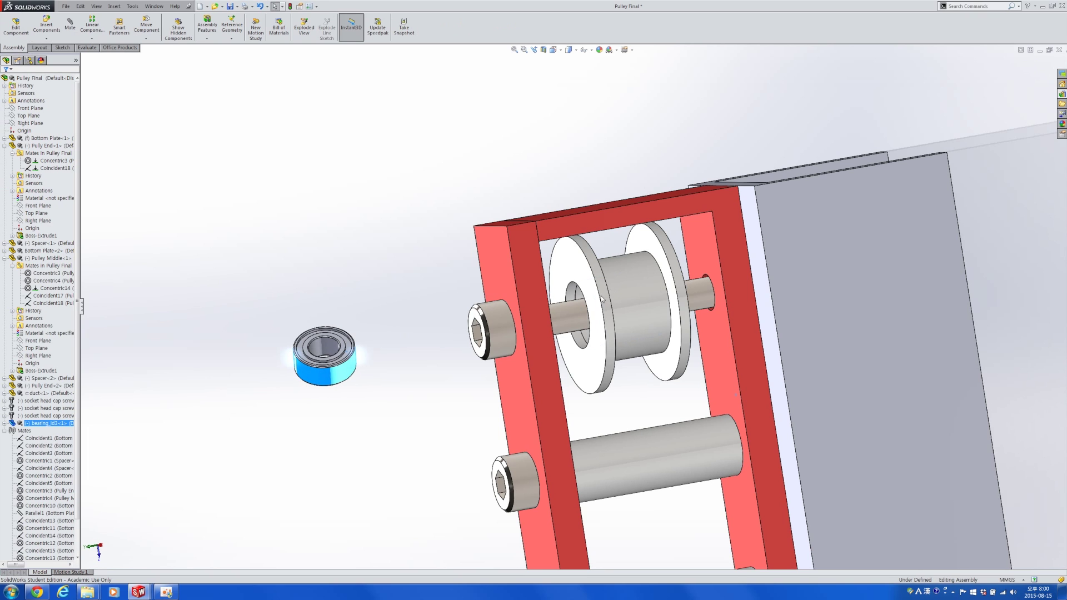
Step: Mate the bearing's outer cylindrical face concentric with the bore of the pulley end
{"action": "left_click", "coordinate": [572, 296]}
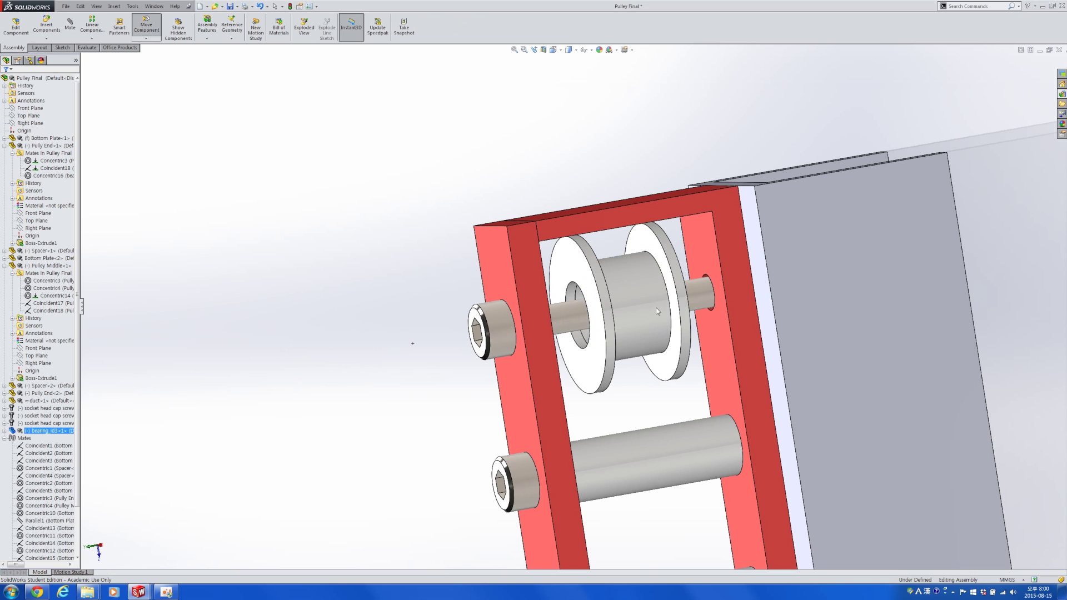
{"action": "scroll", "coordinate": [601, 329], "scroll_direction": "down", "scroll_amount": 3}
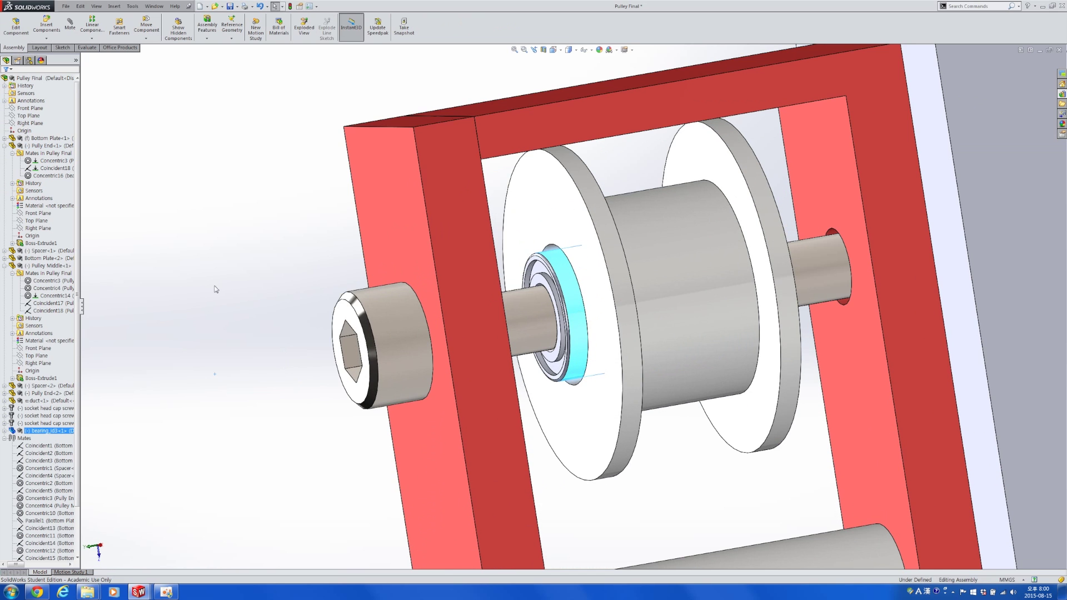
{"action": "left_click", "coordinate": [215, 289]}
{"action": "scroll", "coordinate": [550, 308], "scroll_direction": "down", "scroll_amount": 2}
{"action": "scroll", "coordinate": [551, 309], "scroll_direction": "up", "scroll_amount": 3}
{"action": "scroll", "coordinate": [548, 307], "scroll_direction": "down", "scroll_amount": 3}
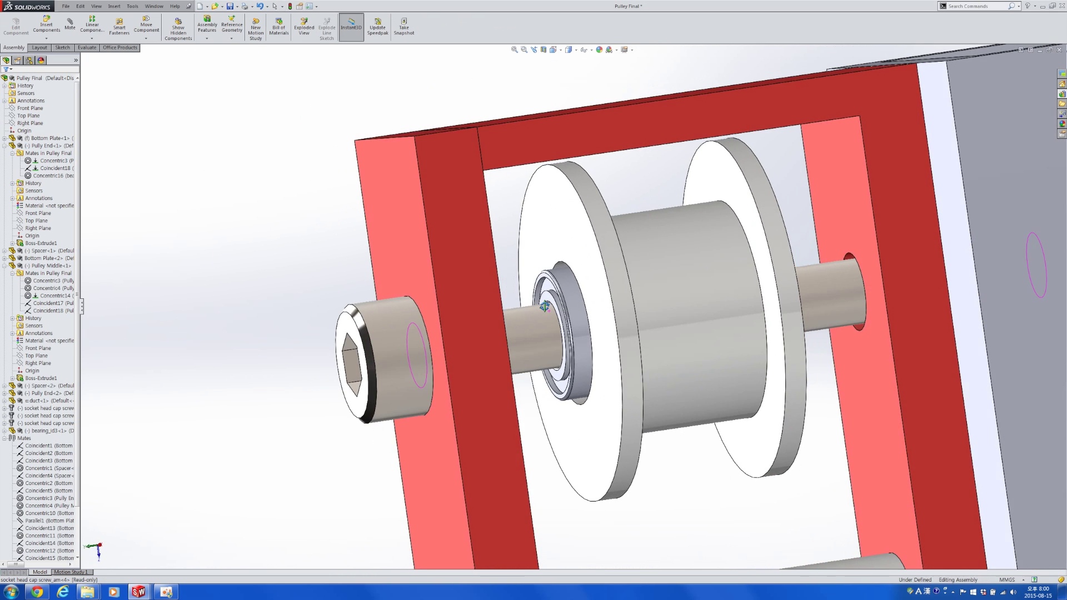
Step: Slide the pulley along its axis out of the red frame and move the bearing to the pulley's outer side
{"action": "left_click", "coordinate": [572, 310]}
{"action": "left_click", "coordinate": [247, 352]}
{"action": "left_click_drag", "start_coordinate": [578, 336], "coordinate": [579, 357]}
{"action": "scroll", "coordinate": [579, 357], "scroll_direction": "up", "scroll_amount": 5}
{"action": "left_click_drag", "start_coordinate": [618, 328], "coordinate": [399, 325]}
{"action": "scroll", "coordinate": [585, 318], "scroll_direction": "up", "scroll_amount": 3}
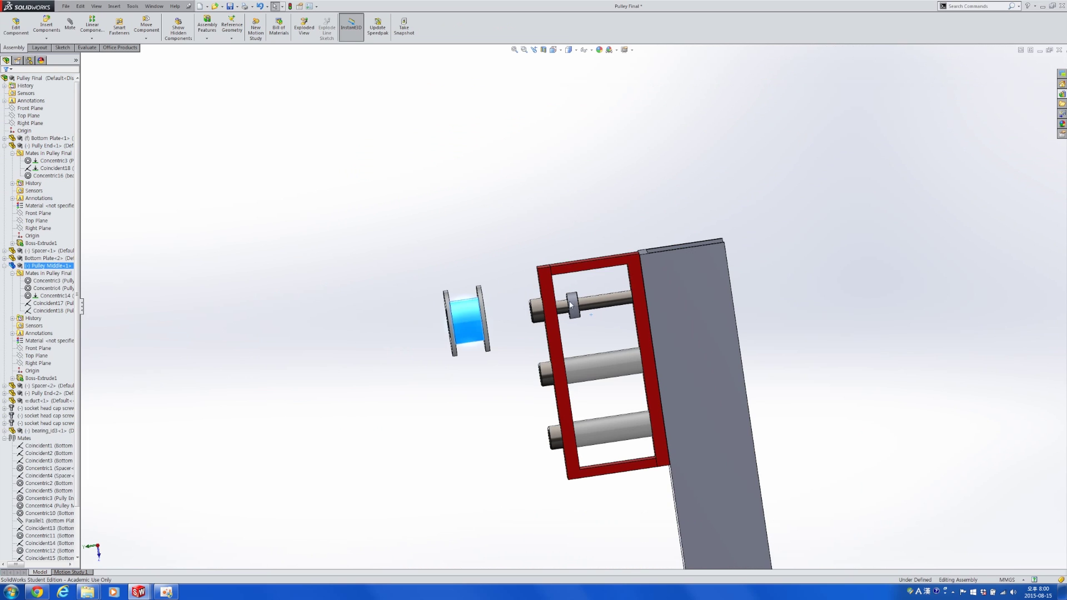
{"action": "left_click_drag", "start_coordinate": [571, 304], "coordinate": [435, 295]}
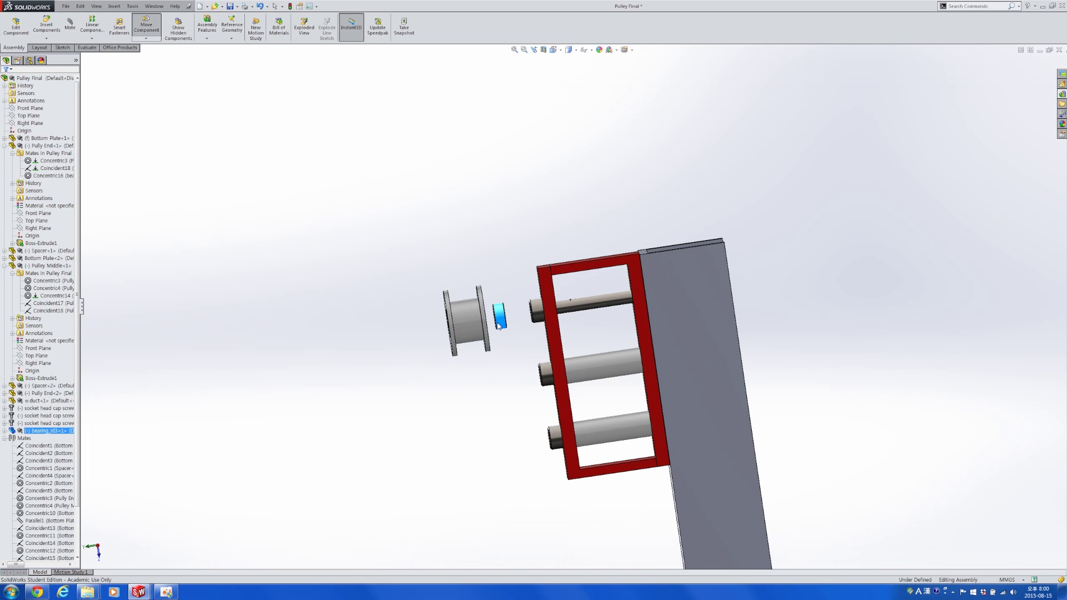
{"action": "left_click_drag", "start_coordinate": [498, 316], "coordinate": [439, 325]}
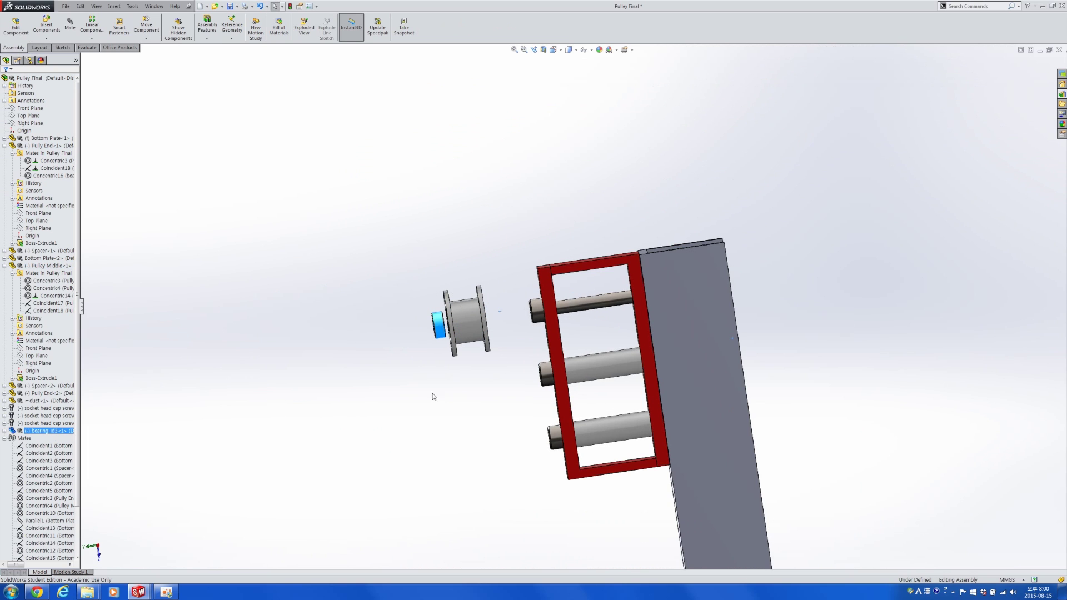
Step: Place a second copy of bearing_id3 beside the first one outside the pulley
{"action": "scroll", "coordinate": [412, 310], "scroll_direction": "down", "scroll_amount": 6}
{"action": "scroll", "coordinate": [490, 400], "scroll_direction": "up", "scroll_amount": 2}
{"action": "middle_click_drag", "start_coordinate": [491, 399], "coordinate": [524, 441]}
{"action": "key", "text": "alt+Tab"}
{"action": "key", "text": "alt+Tab"}
{"action": "left_click_drag", "start_coordinate": [551, 366], "coordinate": [376, 429]}
{"action": "middle_click_drag", "start_coordinate": [377, 429], "coordinate": [454, 381]}
Step: Mate the outer cylindrical faces of the two bearings concentric
{"action": "left_click_drag", "start_coordinate": [454, 376], "coordinate": [456, 376], "text": "ctrl"}
{"action": "left_click", "coordinate": [395, 387], "text": "ctrl"}
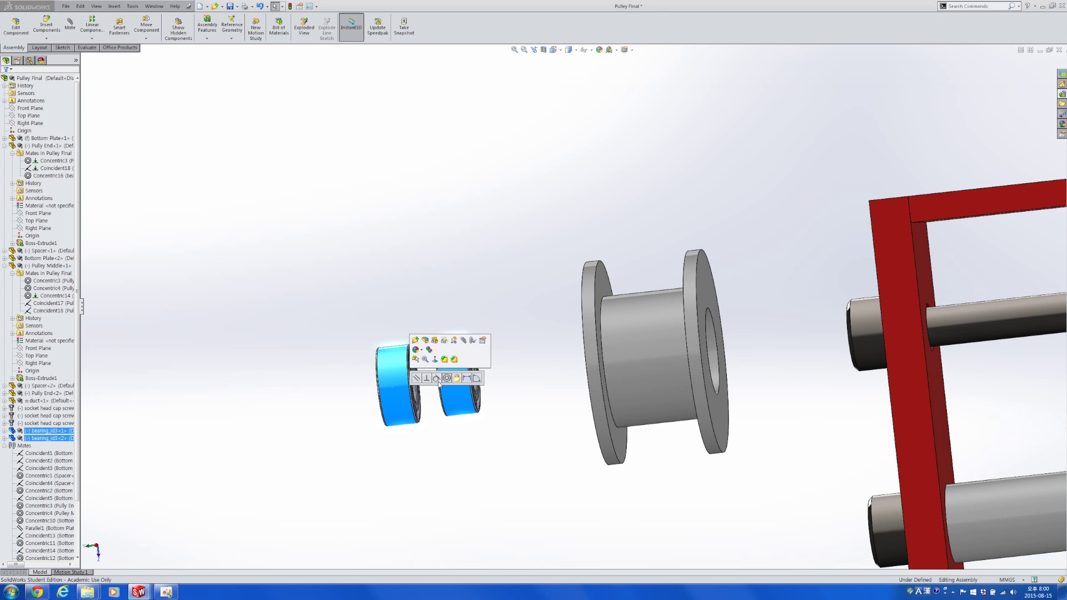
{"action": "scroll", "coordinate": [398, 373], "scroll_direction": "down", "scroll_amount": 2}
{"action": "left_click", "coordinate": [459, 369]}
{"action": "scroll", "coordinate": [460, 370], "scroll_direction": "down", "scroll_amount": 5}
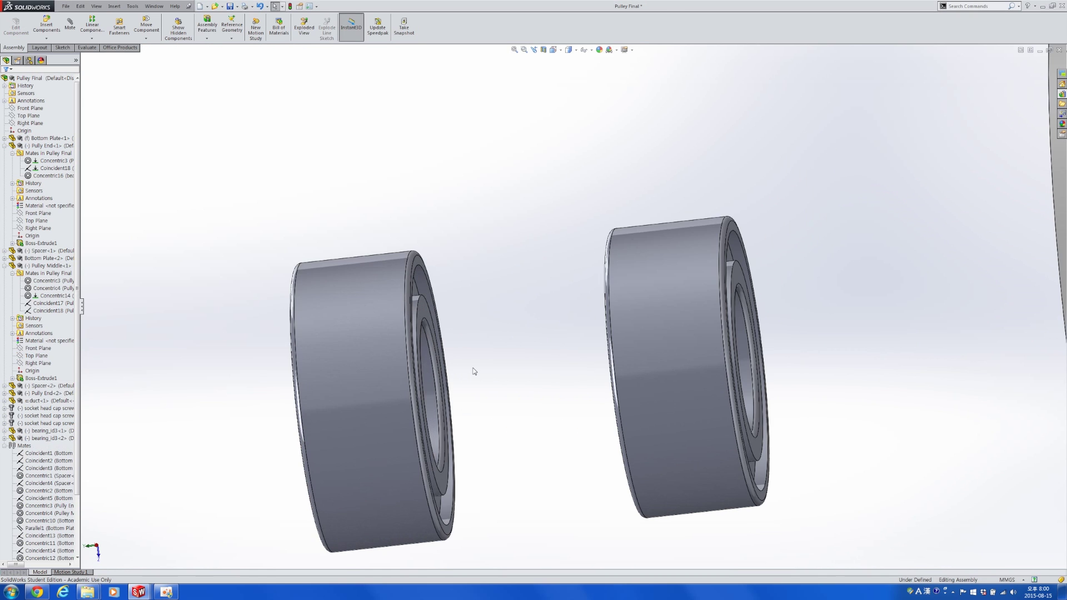
Step: Mate the facing inner-ring end faces of the two bearings coincident so they sit back to back
{"action": "scroll", "coordinate": [533, 371], "scroll_direction": "up", "scroll_amount": 3}
{"action": "middle_click_drag", "start_coordinate": [532, 371], "coordinate": [620, 353]}
{"action": "scroll", "coordinate": [520, 278], "scroll_direction": "down", "scroll_amount": 4}
{"action": "left_click", "coordinate": [563, 323]}
{"action": "scroll", "coordinate": [562, 324], "scroll_direction": "up", "scroll_amount": 3}
{"action": "middle_click_drag", "start_coordinate": [562, 324], "coordinate": [417, 350]}
{"action": "scroll", "coordinate": [416, 349], "scroll_direction": "down", "scroll_amount": 3}
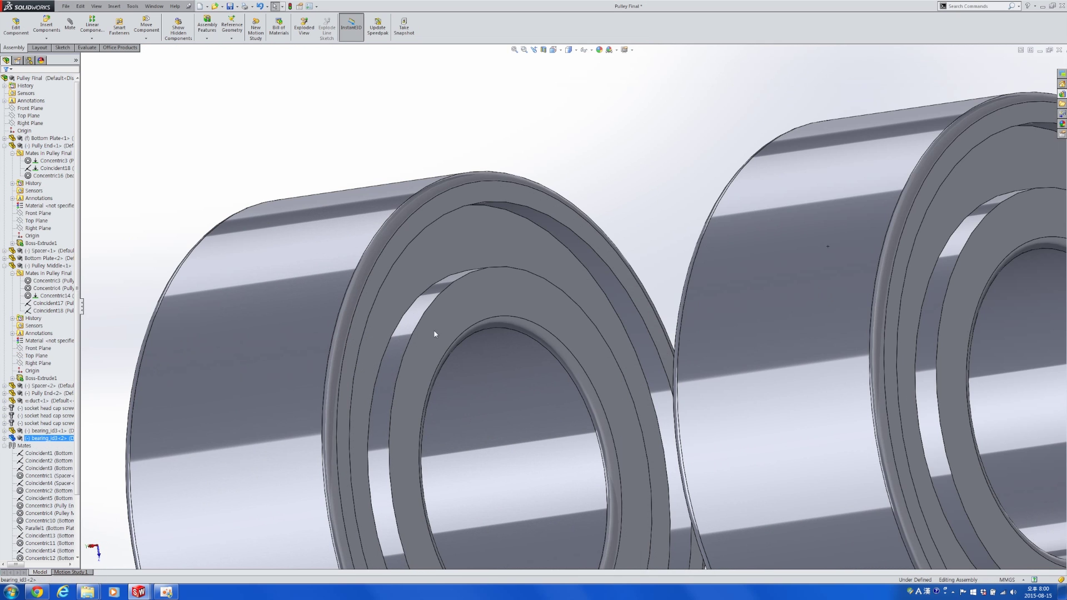
{"action": "left_click", "coordinate": [435, 332], "text": "ctrl"}
{"action": "left_click", "coordinate": [459, 322]}
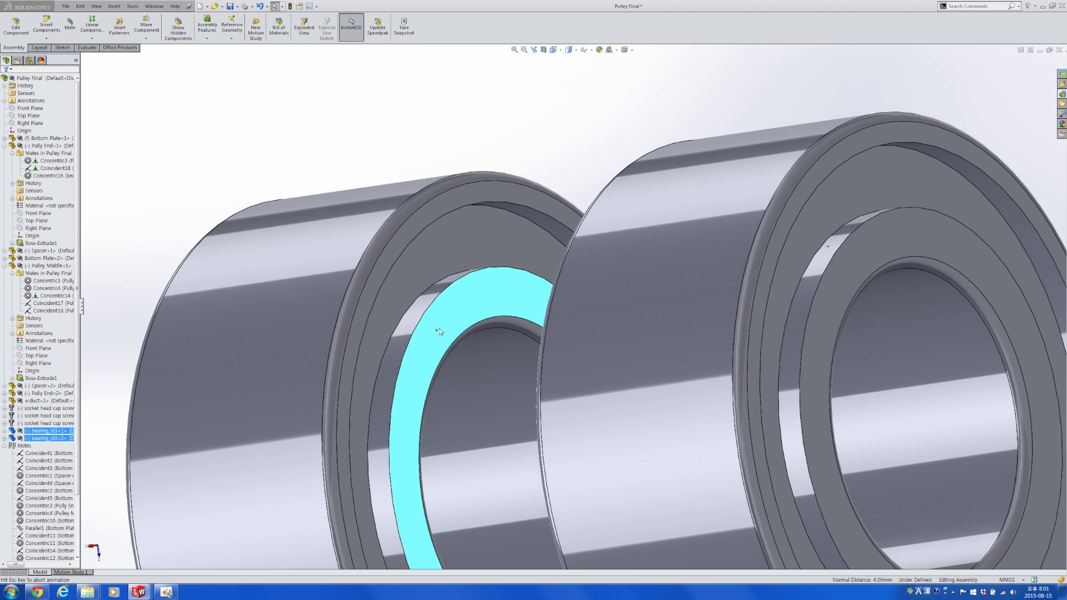
{"action": "scroll", "coordinate": [465, 339], "scroll_direction": "up", "scroll_amount": 5}
{"action": "middle_click_drag", "start_coordinate": [488, 363], "coordinate": [505, 366]}
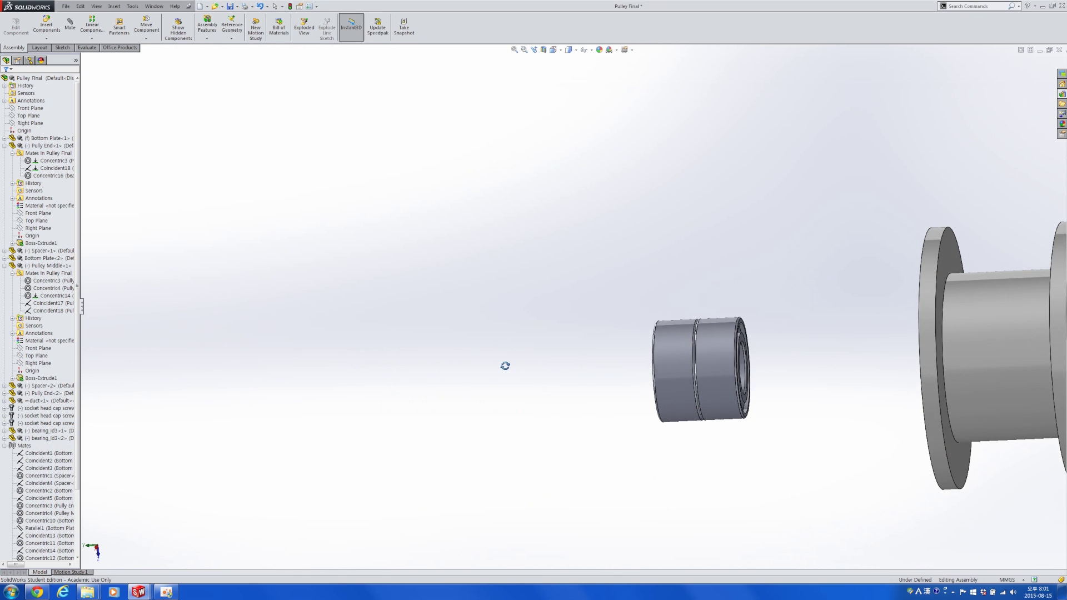
Step: Slide the joined bearing pair along its axis into the pulley's bore
{"action": "scroll", "coordinate": [645, 384], "scroll_direction": "up", "scroll_amount": 6}
{"action": "scroll", "coordinate": [639, 370], "scroll_direction": "down", "scroll_amount": 3}
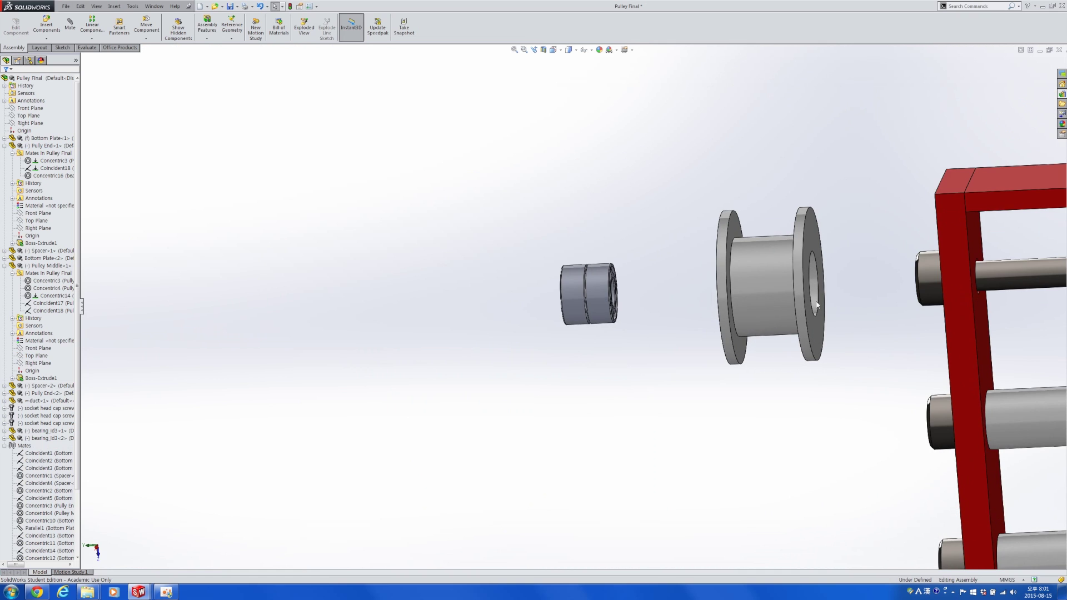
{"action": "left_click_drag", "start_coordinate": [604, 299], "coordinate": [844, 306]}
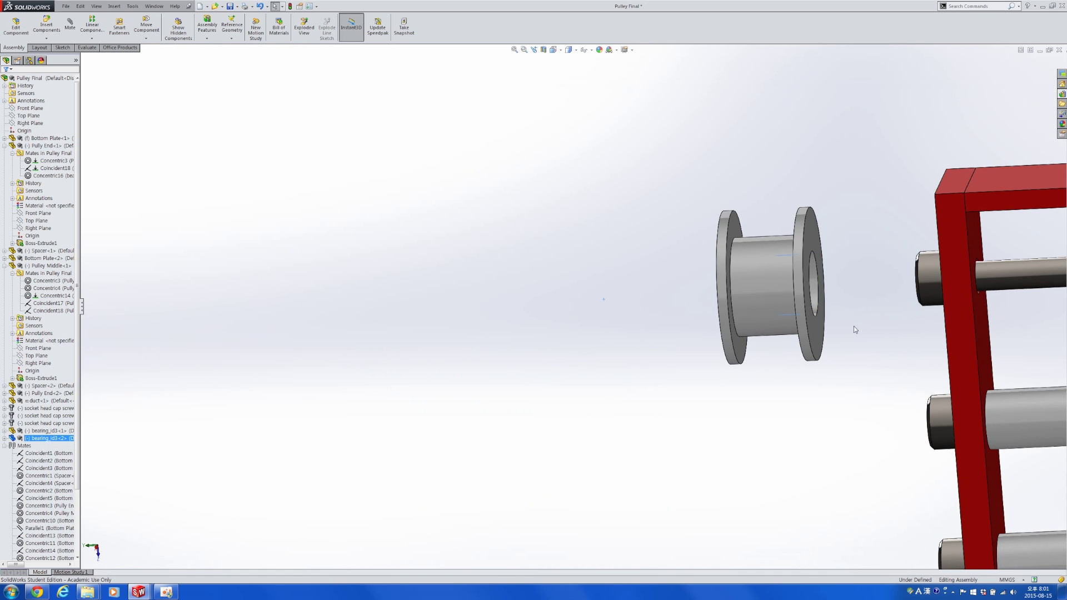
{"action": "scroll", "coordinate": [748, 278], "scroll_direction": "down", "scroll_amount": 6}
{"action": "middle_click_drag", "start_coordinate": [773, 277], "coordinate": [701, 288]}
{"action": "left_click", "coordinate": [657, 274]}
{"action": "left_click", "coordinate": [753, 279]}
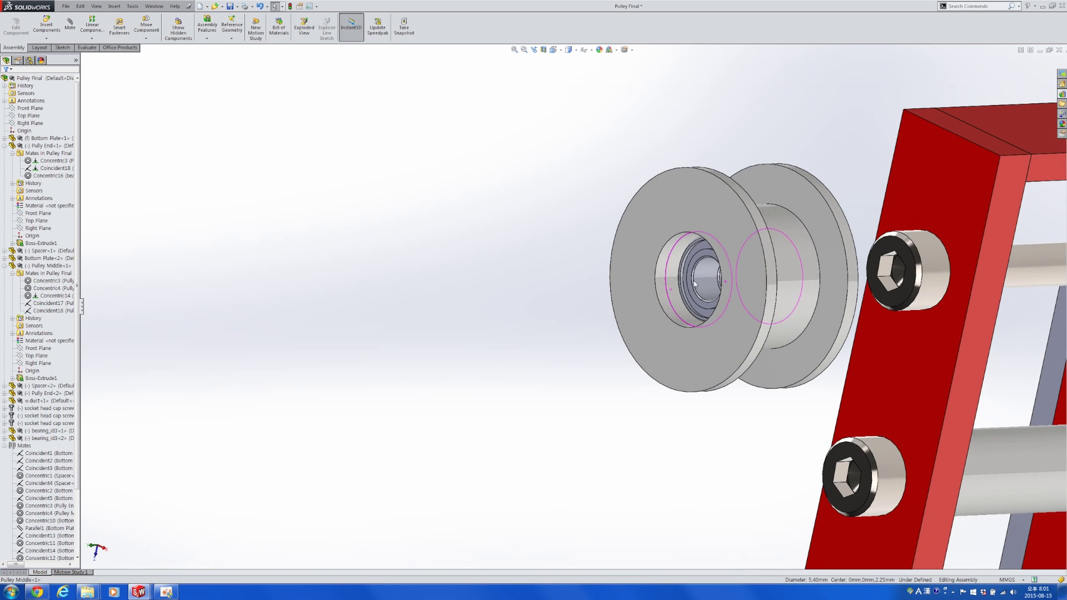
Step: Measure the distance from the outer face of the first pulley end to the nearer bearing's inner-ring face
{"action": "left_click", "coordinate": [637, 272]}
{"action": "scroll", "coordinate": [642, 275], "scroll_direction": "down", "scroll_amount": 2}
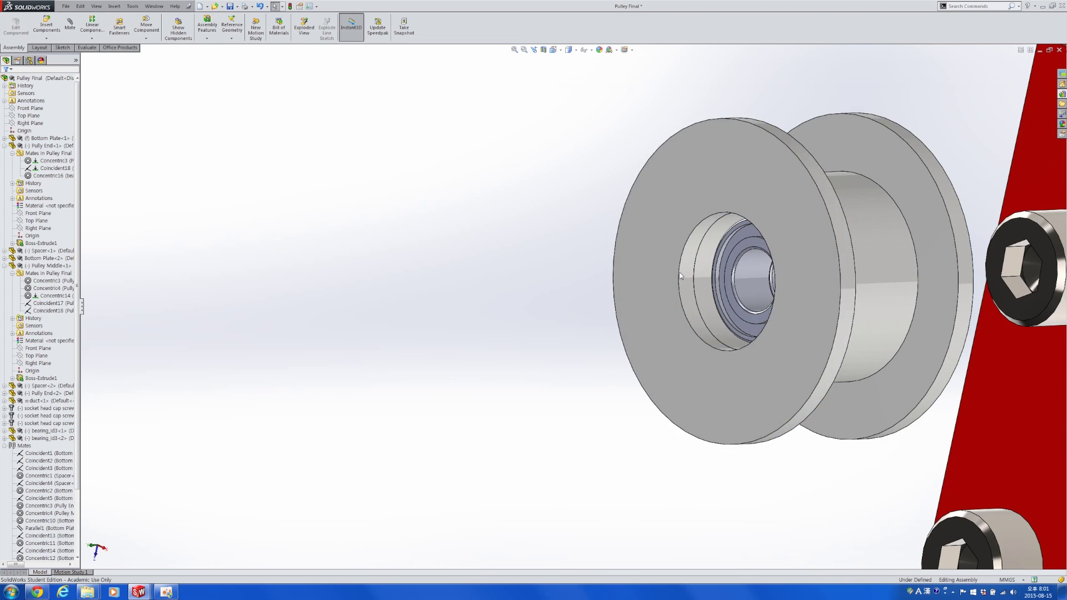
{"action": "scroll", "coordinate": [646, 281], "scroll_direction": "down", "scroll_amount": 3}
{"action": "left_click", "coordinate": [572, 269], "text": "ctrl"}
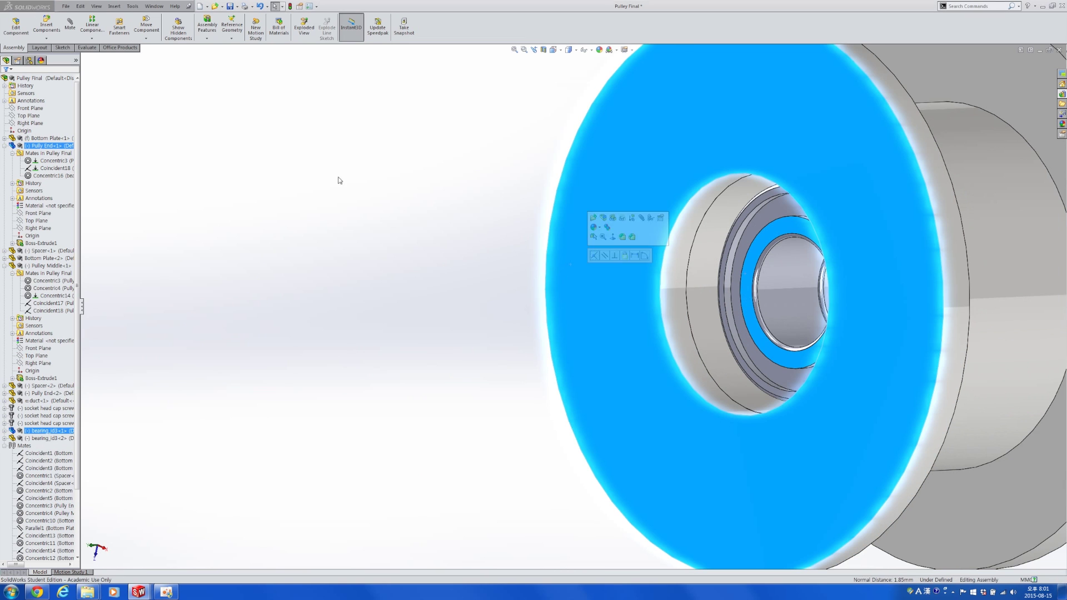
{"action": "left_click", "coordinate": [87, 47]}
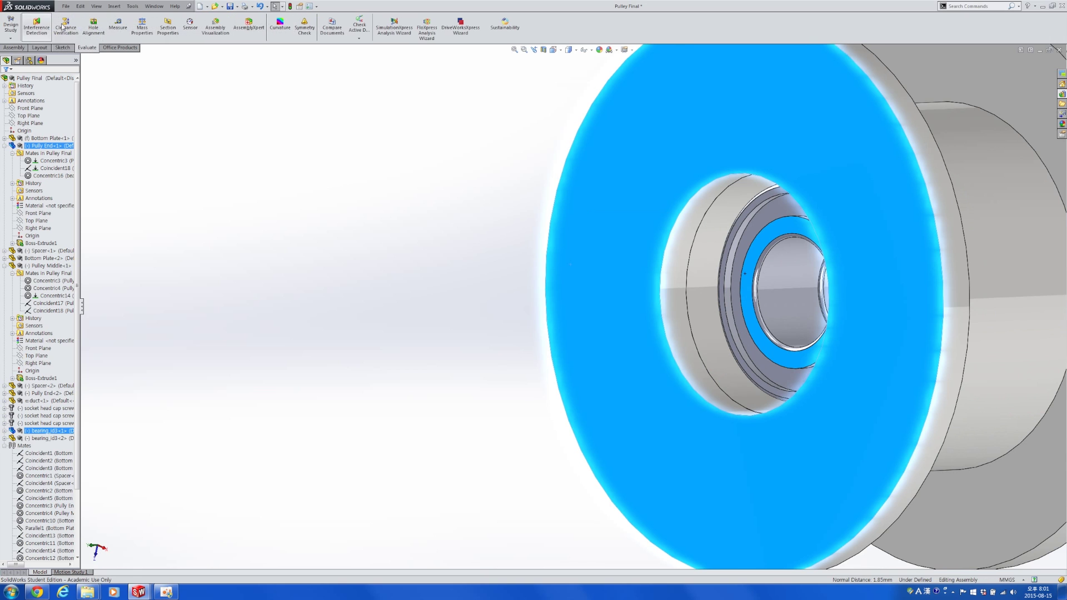
{"action": "left_click", "coordinate": [117, 25]}
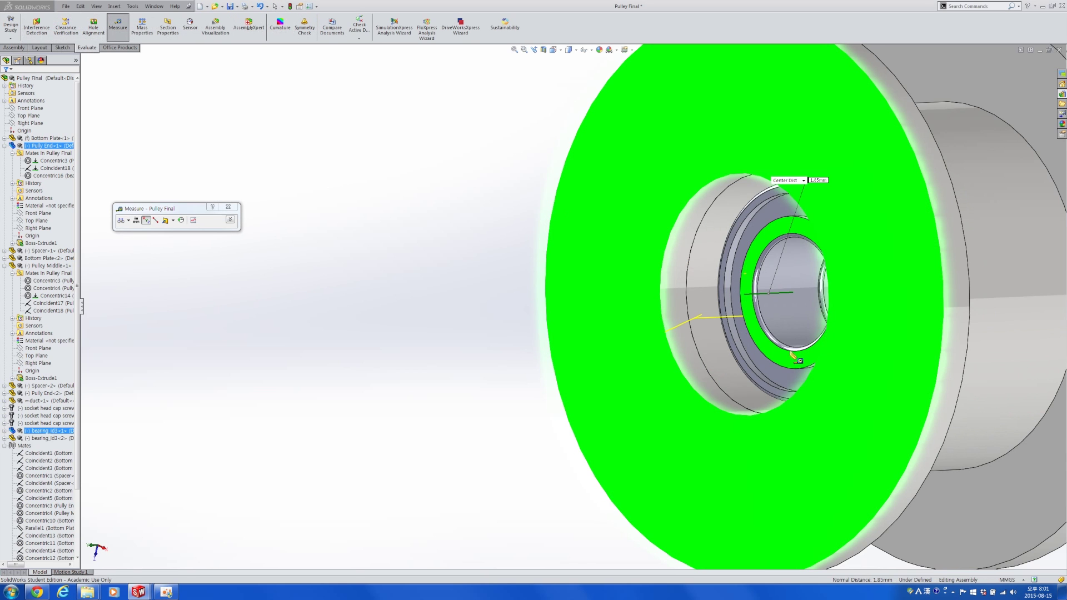
{"action": "scroll", "coordinate": [795, 349], "scroll_direction": "up", "scroll_amount": 2}
{"action": "scroll", "coordinate": [795, 348], "scroll_direction": "up", "scroll_amount": 3}
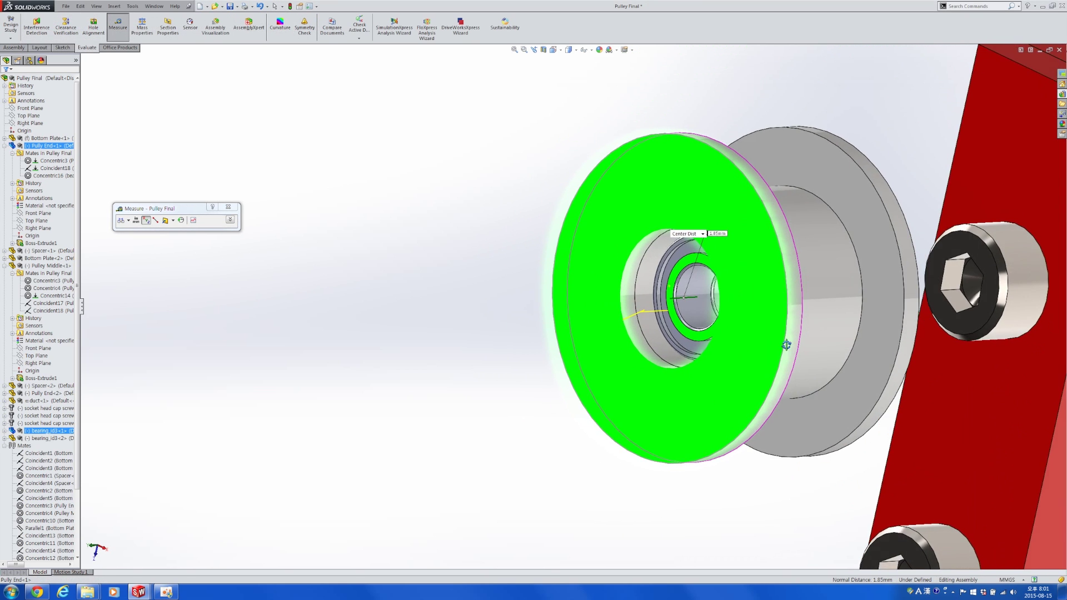
{"action": "scroll", "coordinate": [907, 336], "scroll_direction": "down", "scroll_amount": 3}
{"action": "key", "text": "Escape"}
Step: Measure the distance from the opposite pulley end's outer face to the second bearing's inner-ring face
{"action": "scroll", "coordinate": [907, 336], "scroll_direction": "up", "scroll_amount": 2}
{"action": "middle_click_drag", "start_coordinate": [907, 335], "coordinate": [766, 272]}
{"action": "scroll", "coordinate": [766, 272], "scroll_direction": "down", "scroll_amount": 5}
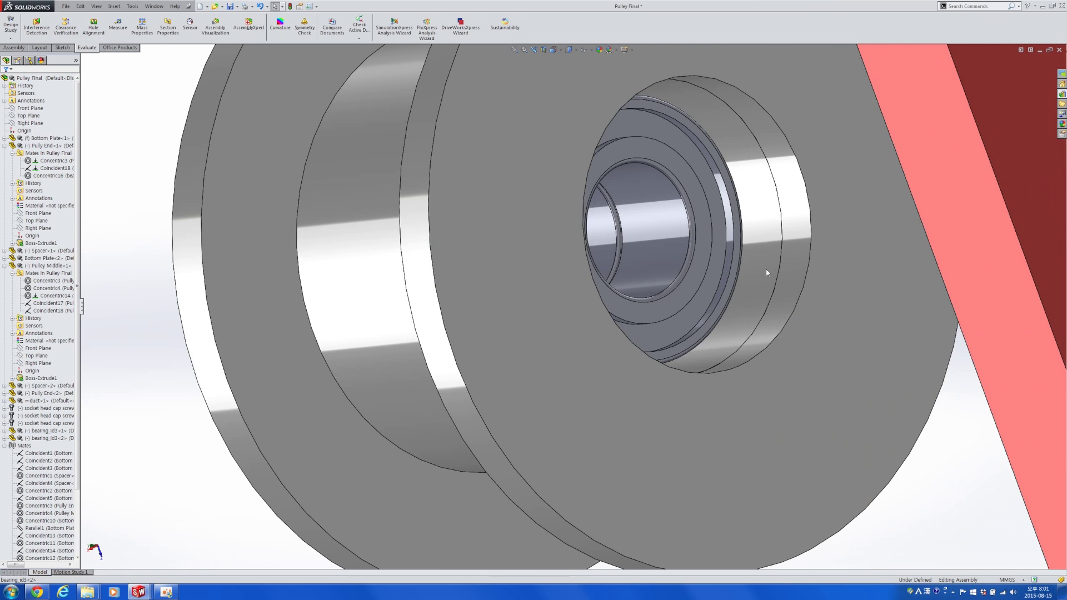
{"action": "left_click", "coordinate": [705, 264]}
{"action": "left_click", "coordinate": [854, 296], "text": "ctrl"}
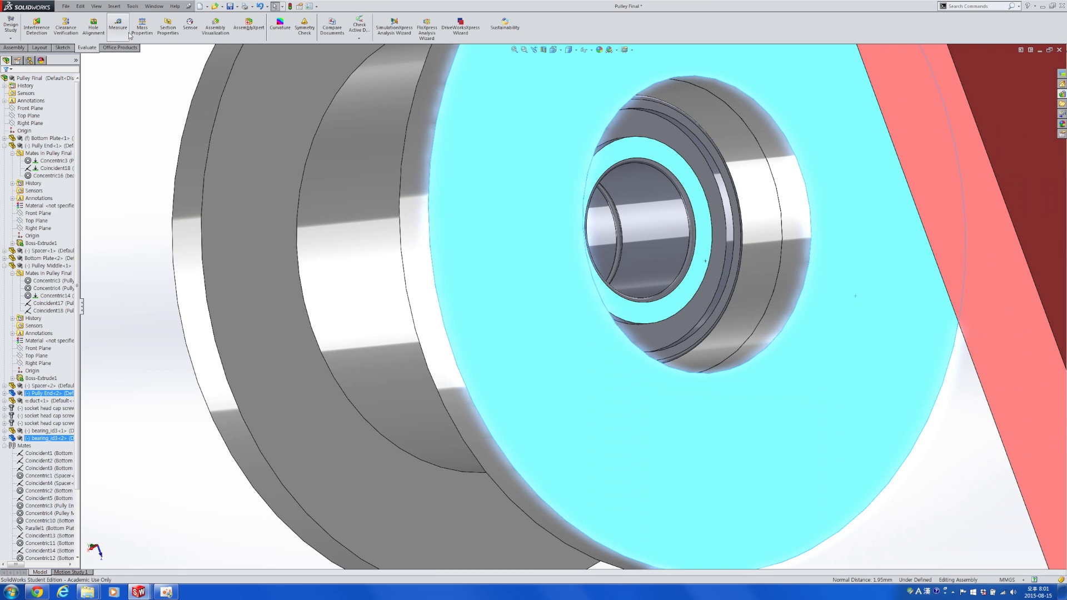
{"action": "left_click", "coordinate": [124, 30]}
{"action": "key", "text": "Escape"}
{"action": "scroll", "coordinate": [328, 302], "scroll_direction": "up", "scroll_amount": 3}
{"action": "left_click", "coordinate": [318, 306]}
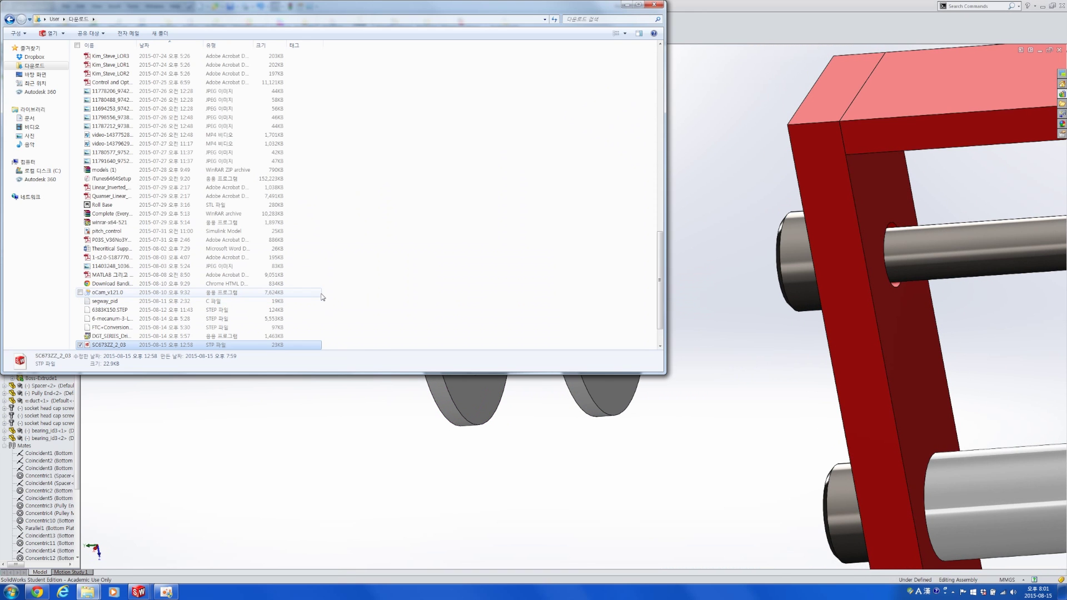
Step: Switch to Chrome and look through MISUMI's ball bearing list for a flanged type with 3 mm I.D. and 6 mm O.D
{"action": "key", "text": "alt+Tab"}
{"action": "key", "text": "alt+Tab"}
{"action": "key", "text": "alt+Tab"}
{"action": "key", "text": "alt+Tab"}
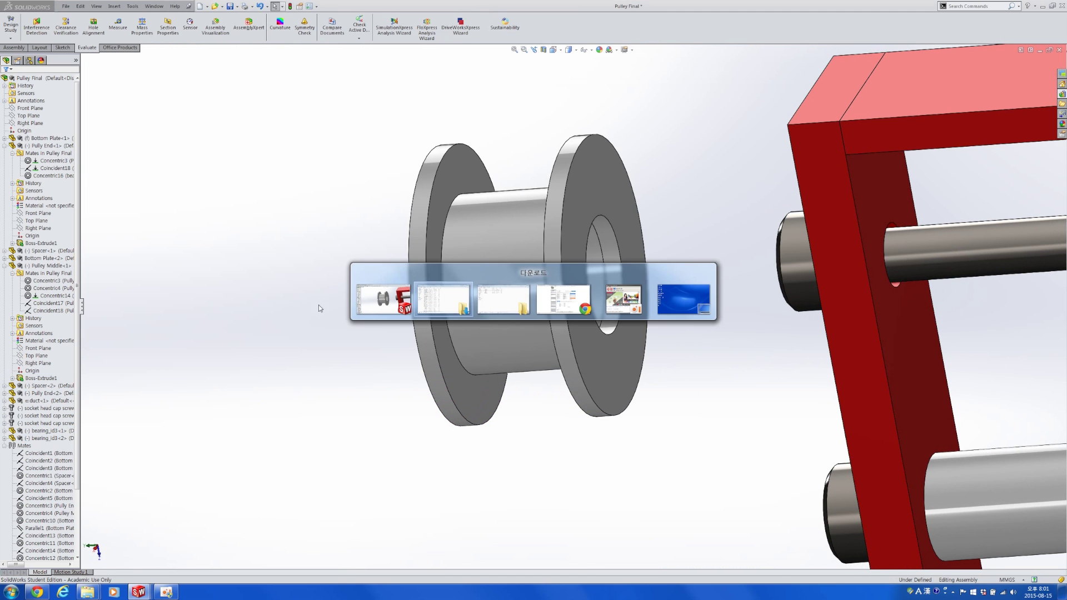
{"action": "left_click", "coordinate": [560, 300]}
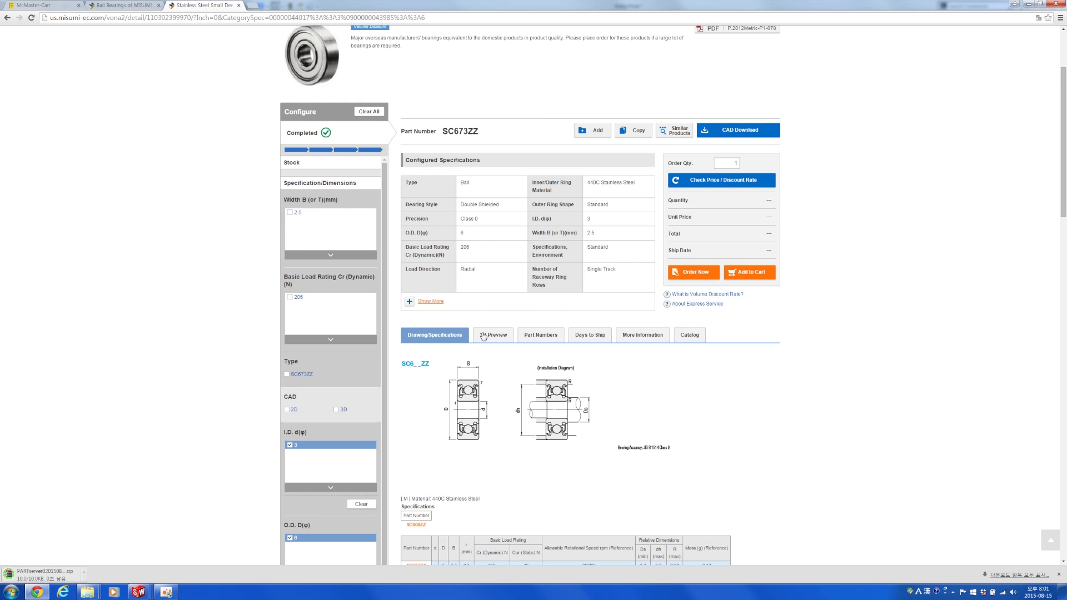
{"action": "scroll", "coordinate": [310, 132], "scroll_direction": "up", "scroll_amount": 1}
{"action": "left_click", "coordinate": [100, 6]}
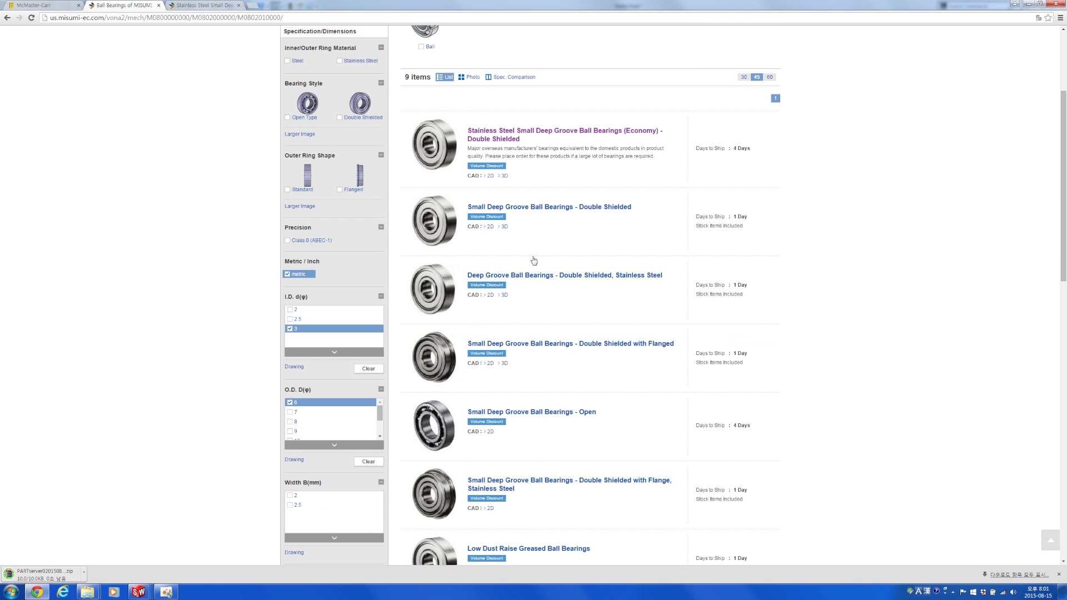
{"action": "scroll", "coordinate": [539, 250], "scroll_direction": "down", "scroll_amount": 3}
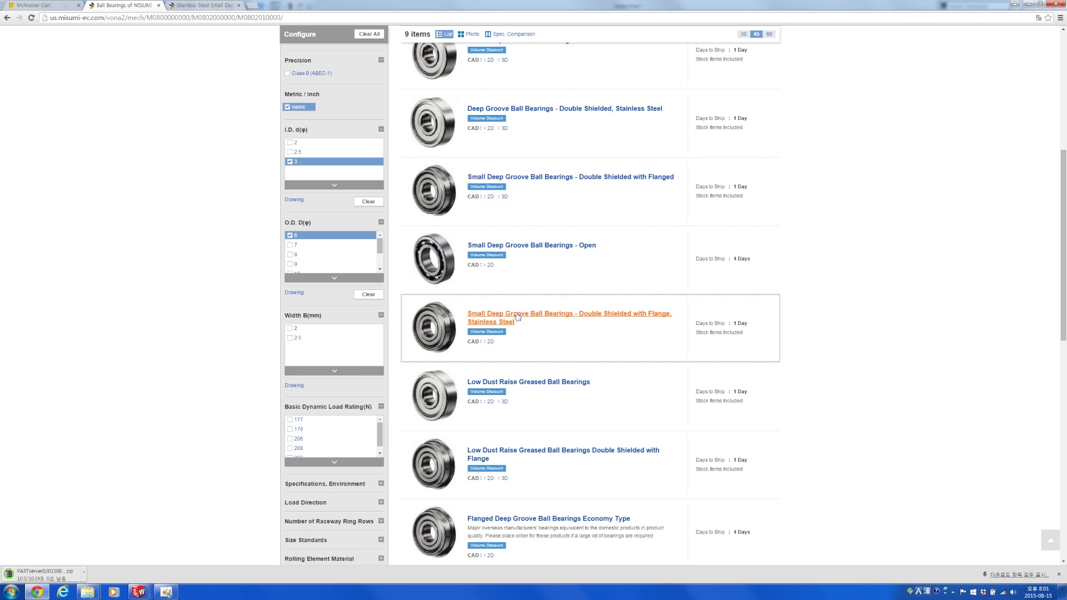
{"action": "scroll", "coordinate": [549, 472], "scroll_direction": "down", "scroll_amount": 3}
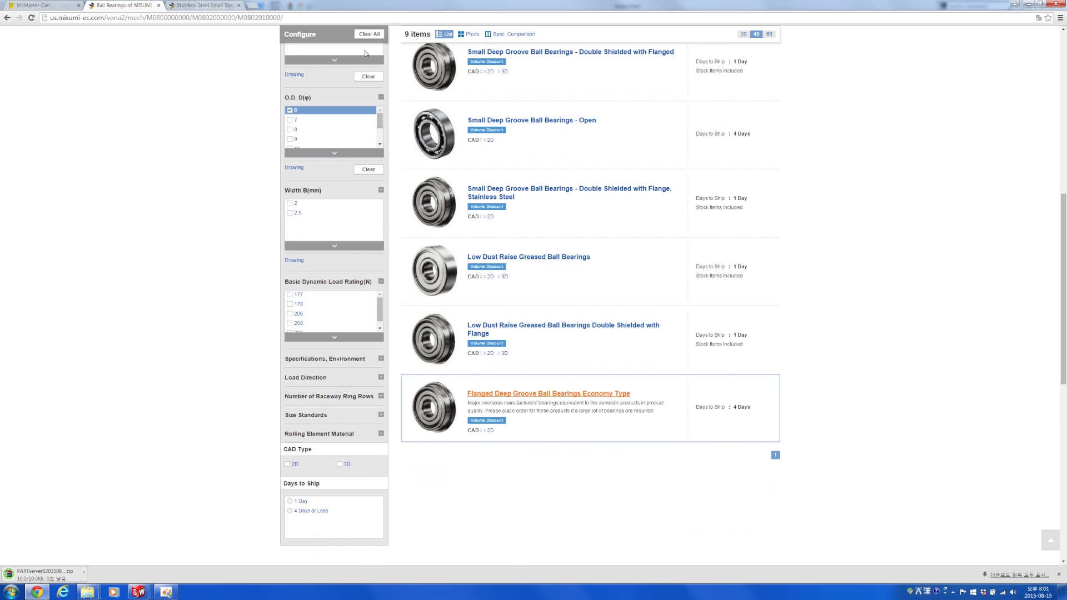
Step: Open the Flanged Deep Groove Ball Bearings Economy Type page and review the CFL673ZZ specifications and drawing
{"action": "left_click", "coordinate": [548, 393]}
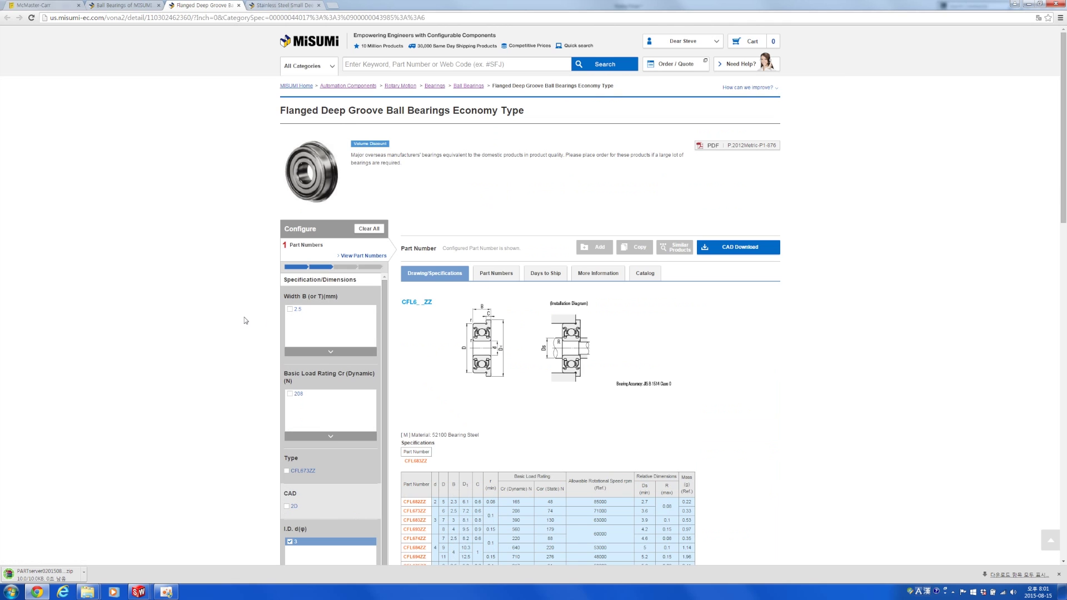
{"action": "scroll", "coordinate": [302, 312], "scroll_direction": "down", "scroll_amount": 1}
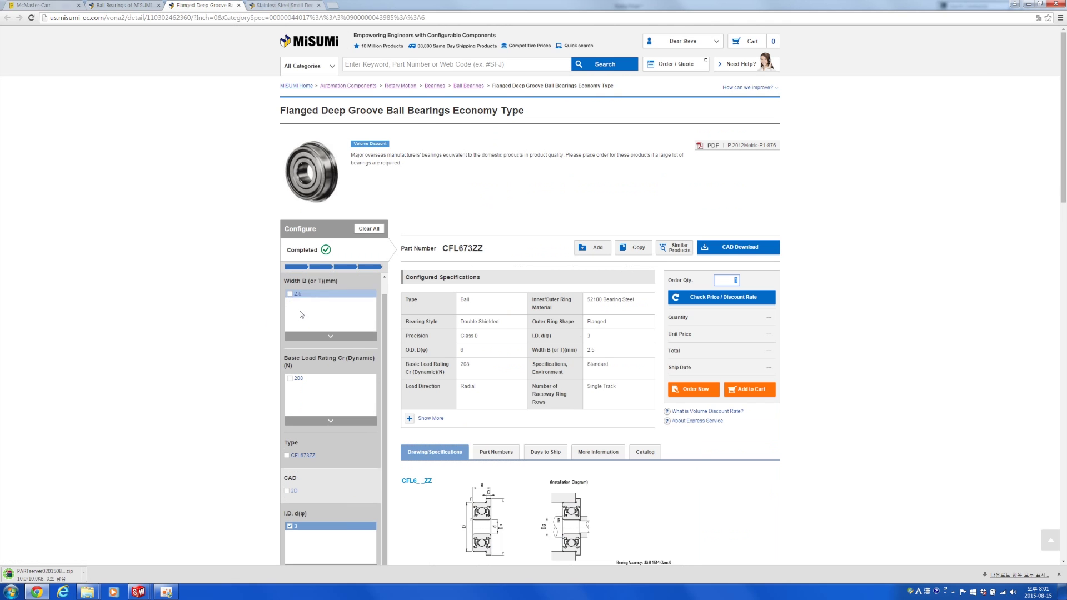
{"action": "scroll", "coordinate": [561, 418], "scroll_direction": "down", "scroll_amount": 2}
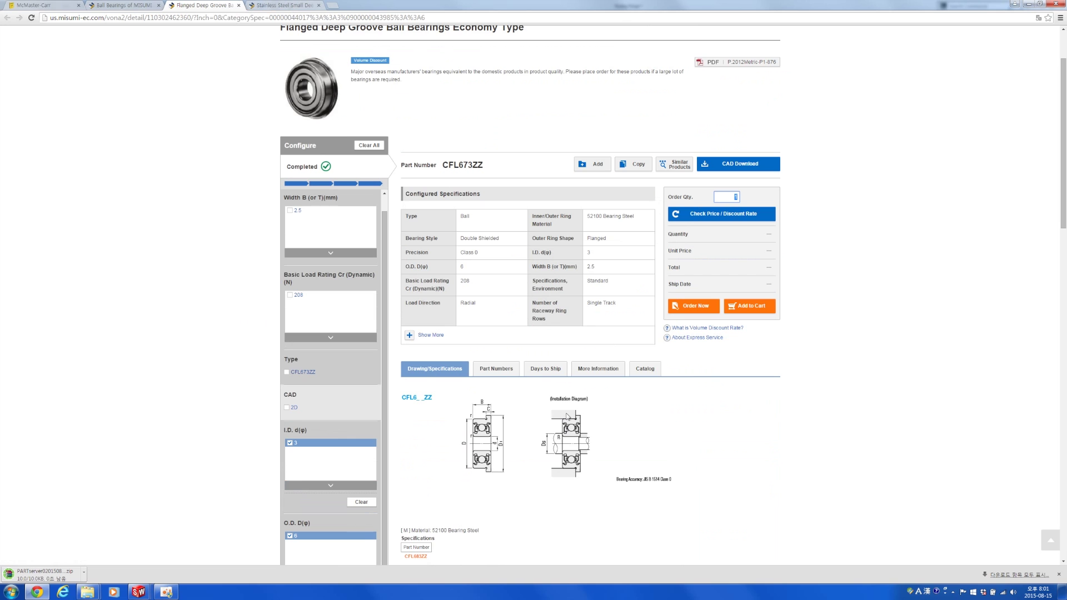
{"action": "scroll", "coordinate": [532, 393], "scroll_direction": "up", "scroll_amount": 2}
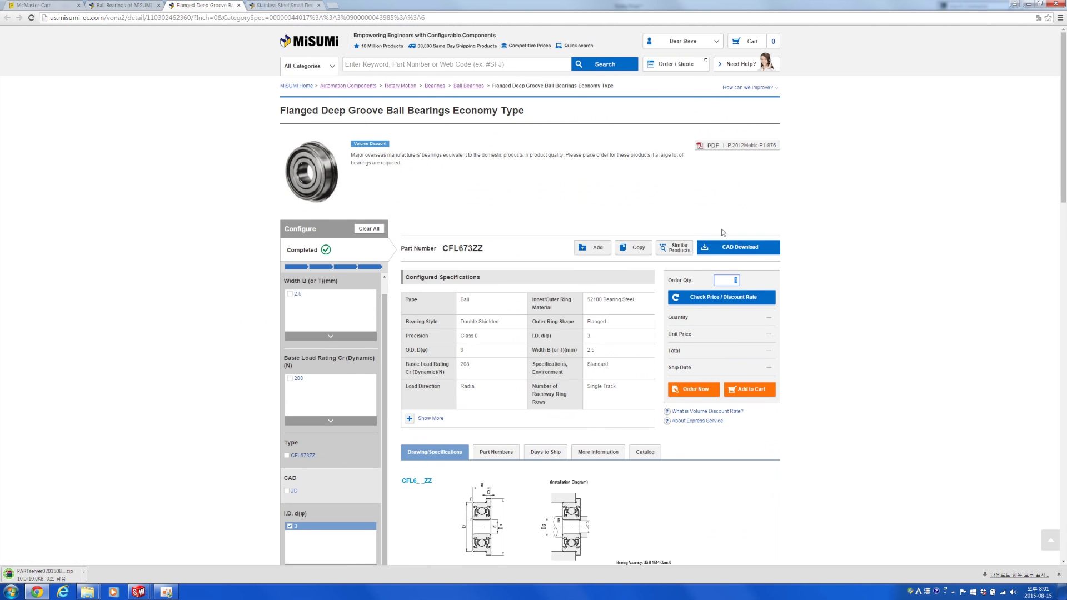
Step: Filter MISUMI's ball bearing list by flanged outer ring shape and open the Small Deep Groove Ball Bearings - Double Shielded with Flanged page
{"action": "left_click", "coordinate": [717, 249]}
{"action": "key", "text": "ctrl+shift+Tab"}
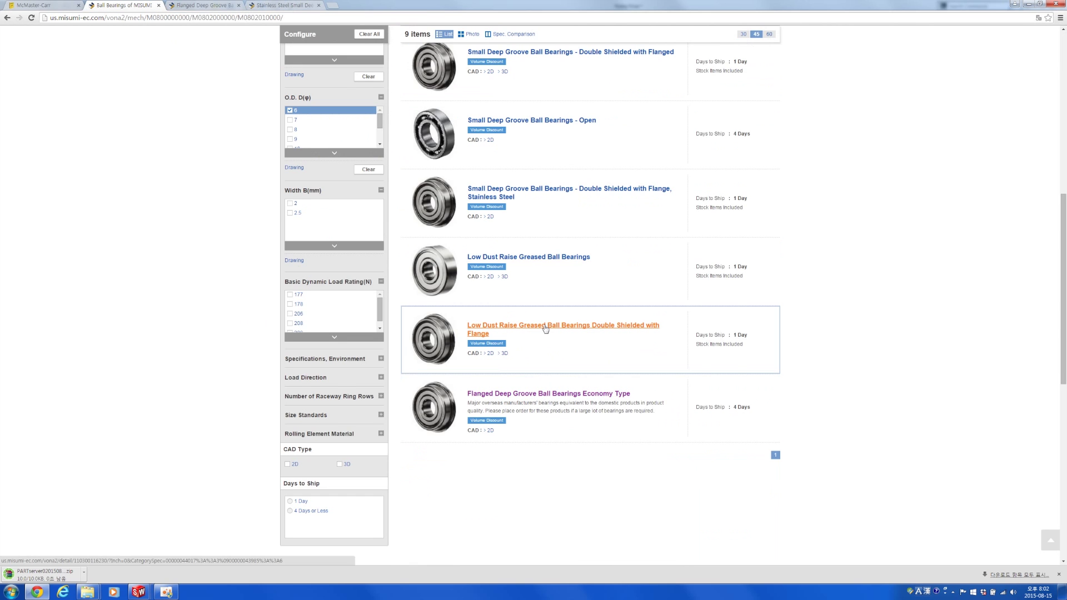
{"action": "scroll", "coordinate": [545, 327], "scroll_direction": "up", "scroll_amount": 3}
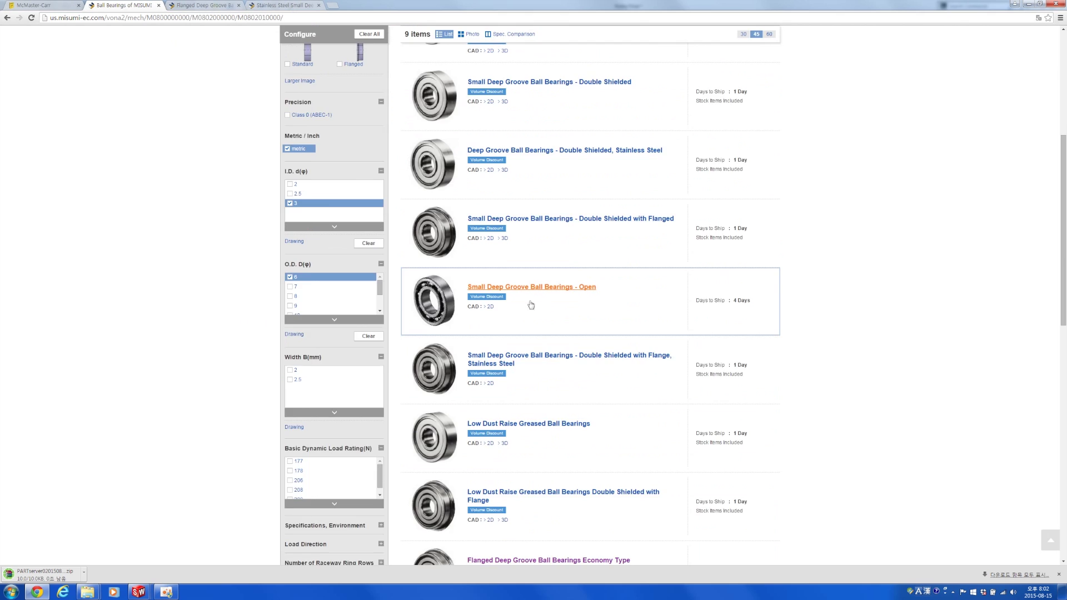
{"action": "scroll", "coordinate": [529, 304], "scroll_direction": "up", "scroll_amount": 3}
{"action": "left_click", "coordinate": [340, 231]}
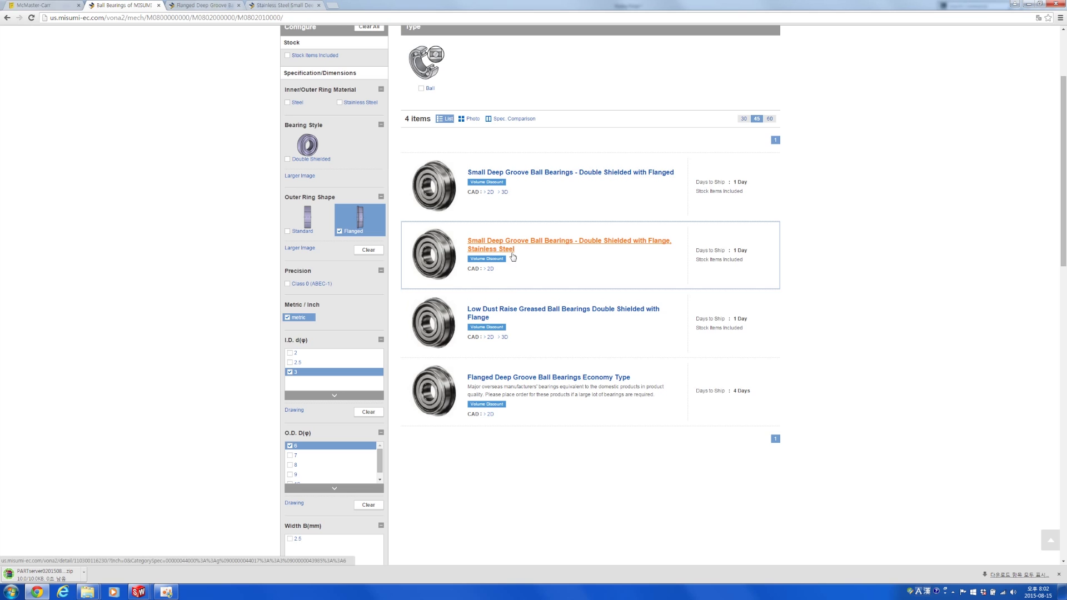
{"action": "left_click", "coordinate": [550, 193]}
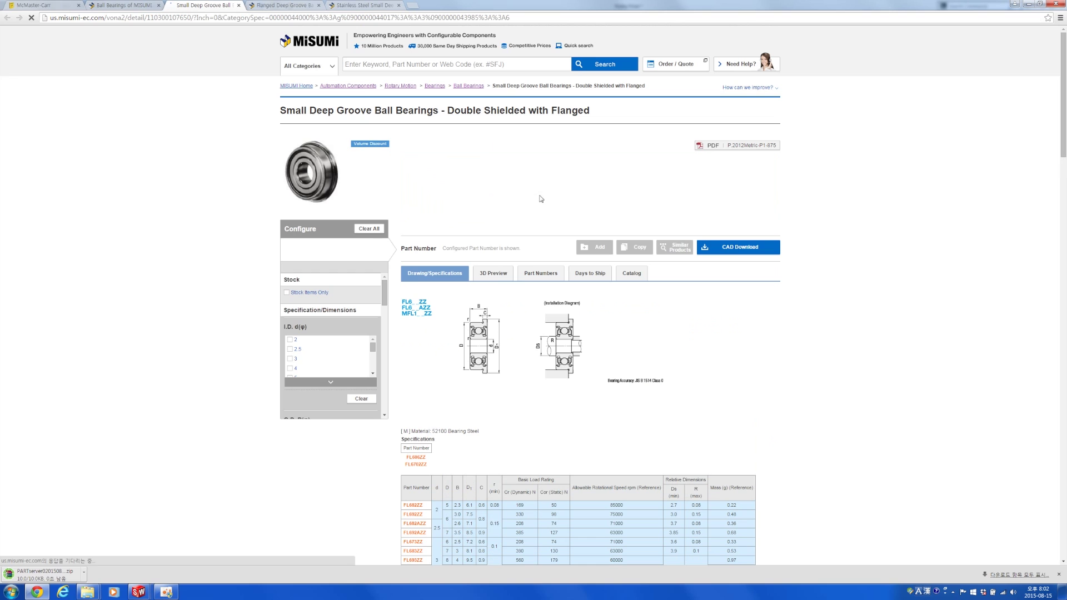
Step: Generate the FL673ZZ CAD model in STEP AP203 format and copy the link address of its zip file
{"action": "left_click", "coordinate": [738, 253]}
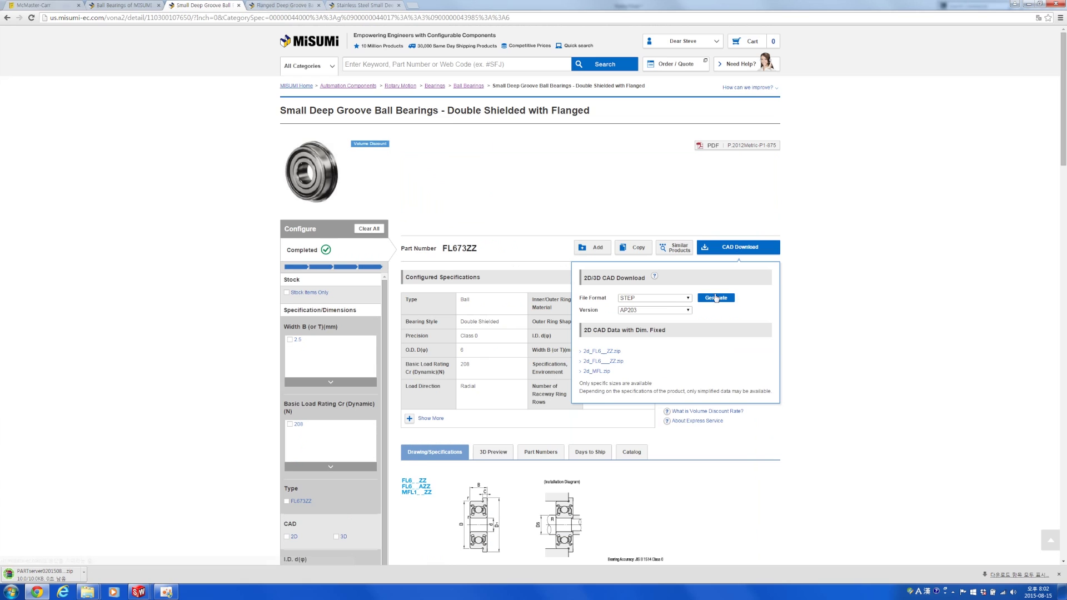
{"action": "left_click", "coordinate": [706, 298]}
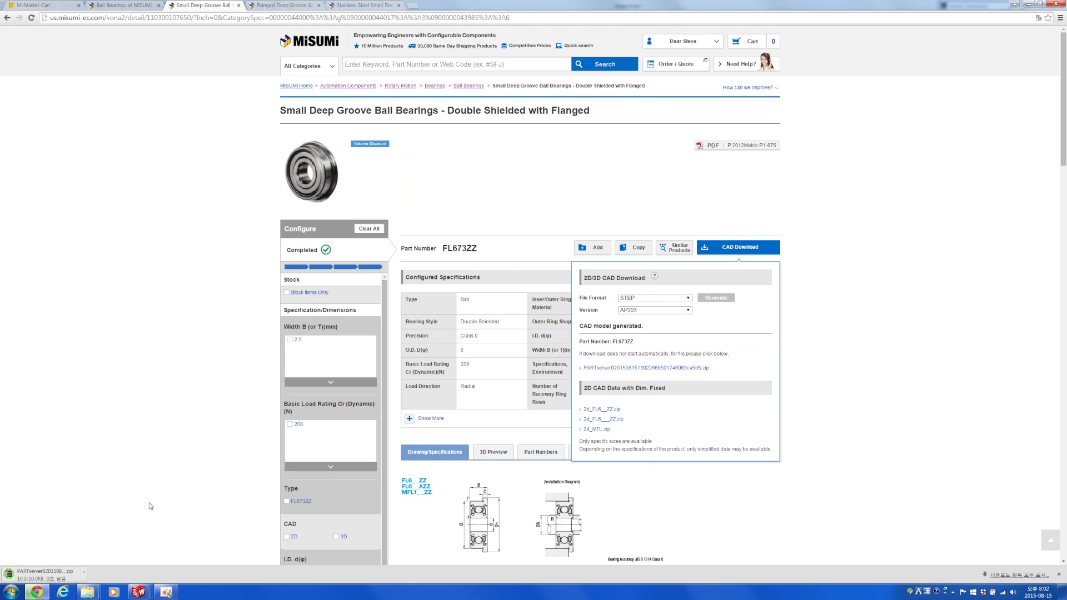
{"action": "left_click", "coordinate": [689, 368]}
{"action": "right_click", "coordinate": [605, 374]}
{"action": "left_click", "coordinate": [612, 352]}
{"action": "right_click", "coordinate": [672, 369]}
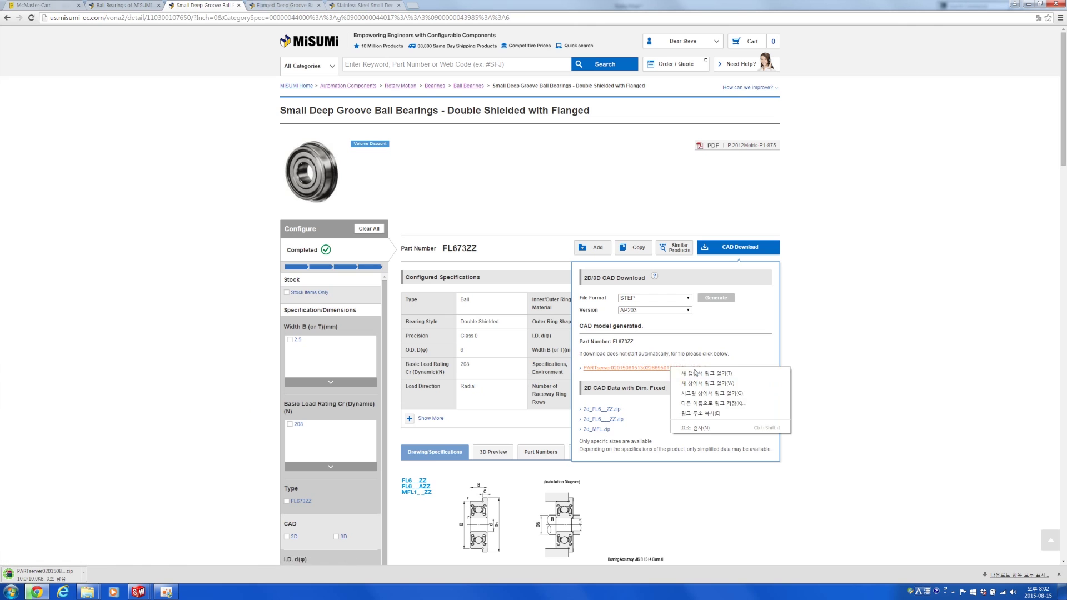
{"action": "left_click", "coordinate": [697, 414]}
Step: Switch to Internet Explorer, download the FL673ZZ zip from the copied link, and close the browser
{"action": "left_click", "coordinate": [60, 594]}
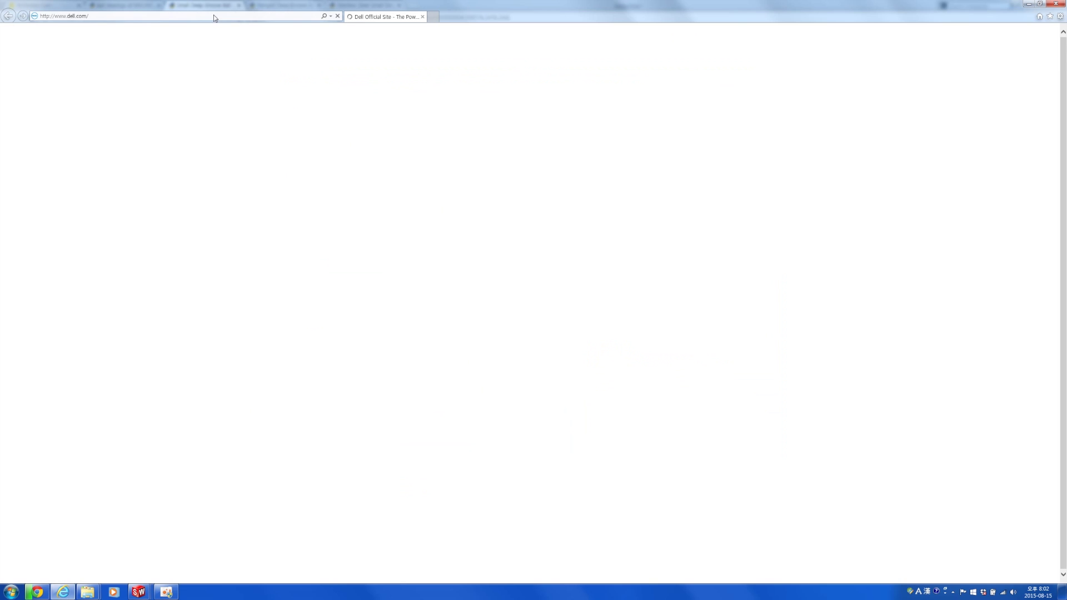
{"action": "left_click", "coordinate": [186, 16]}
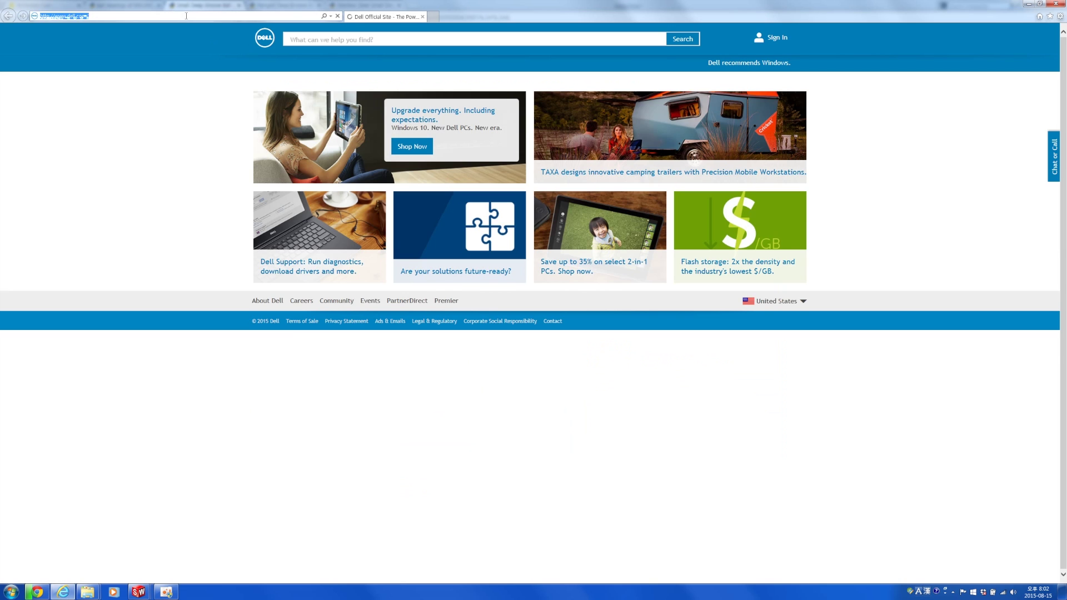
{"action": "key", "text": "ctrl+v"}
{"action": "key", "text": "Return"}
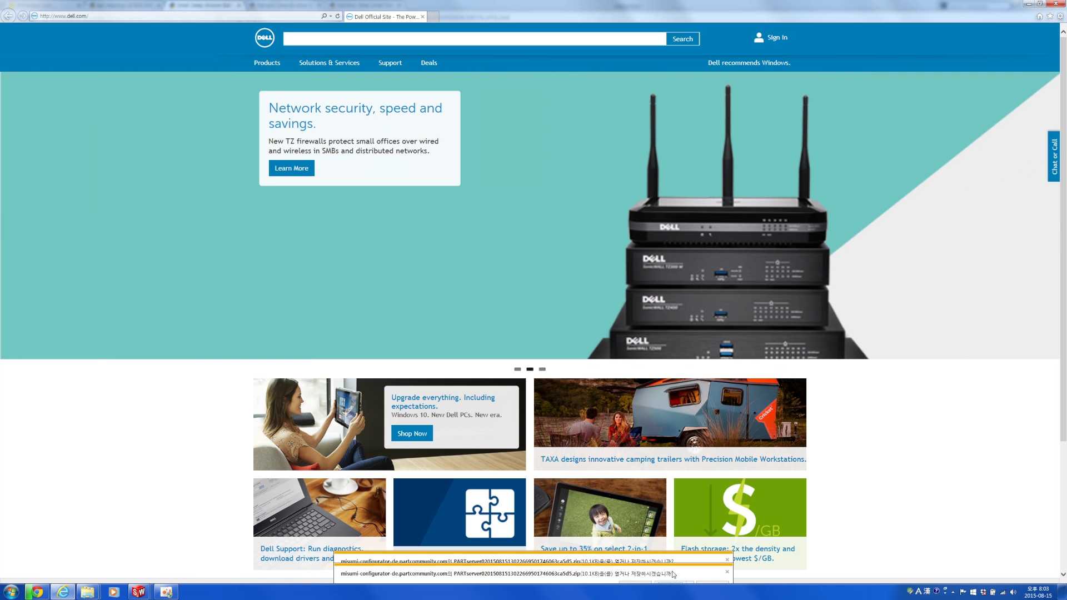
{"action": "left_click", "coordinate": [673, 575]}
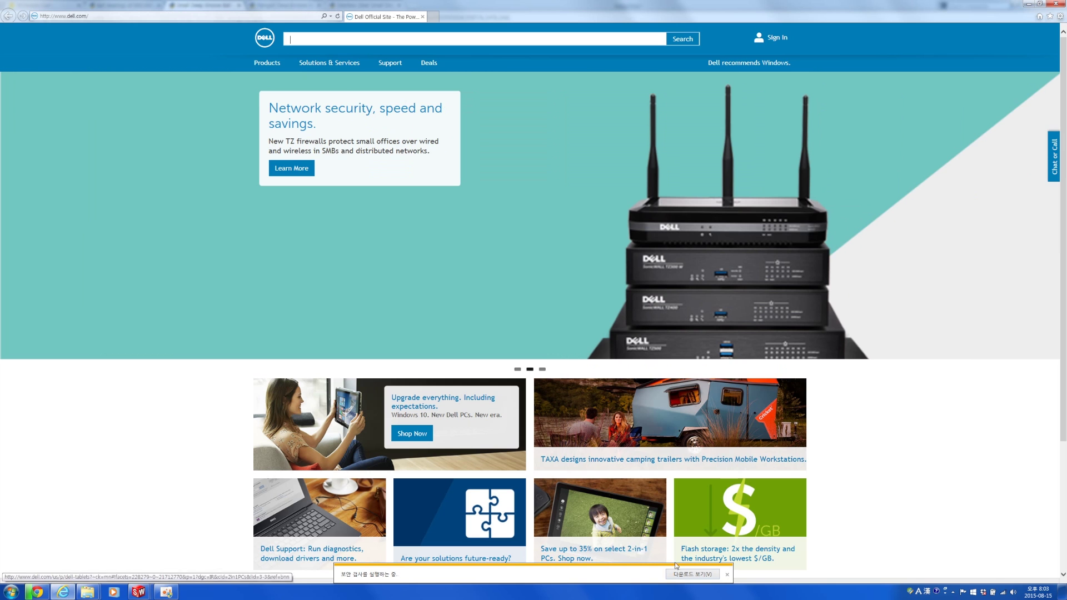
{"action": "left_click", "coordinate": [1054, 4]}
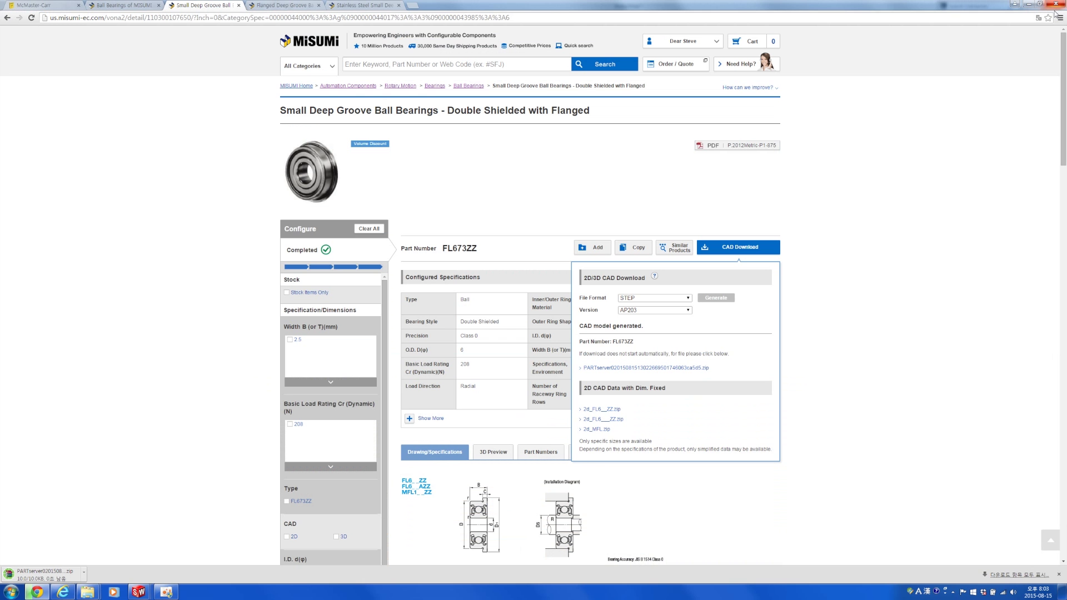
Step: Sort the Downloads folder by newest date and extract FL673ZZ_2_03.stp from the newest PARTserver zip into that folder
{"action": "left_click", "coordinate": [80, 595]}
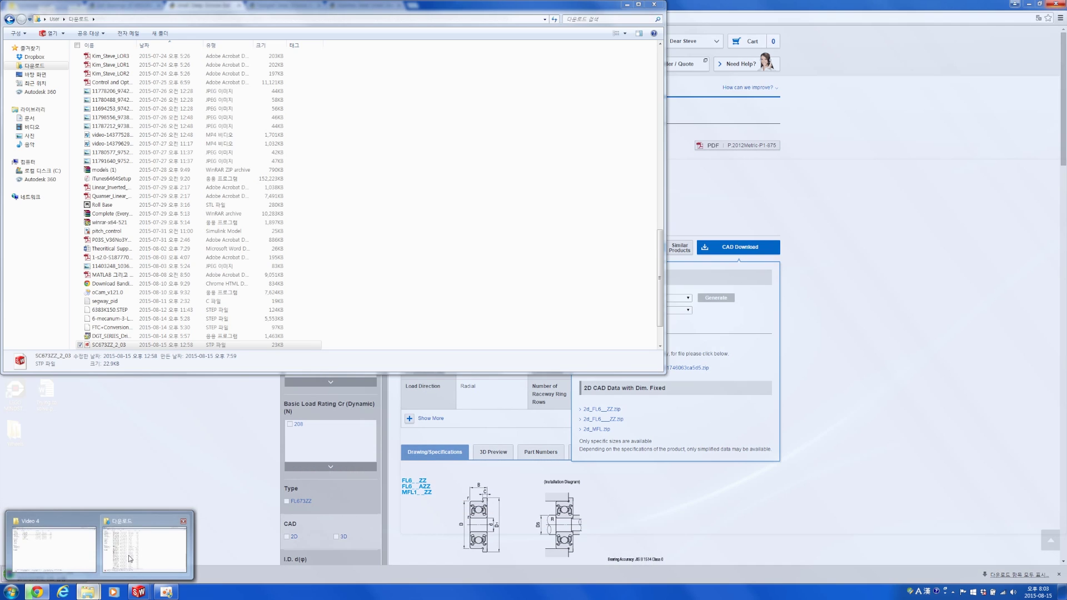
{"action": "left_click", "coordinate": [124, 554]}
{"action": "left_click", "coordinate": [207, 94]}
{"action": "scroll", "coordinate": [207, 96], "scroll_direction": "up", "scroll_amount": 20}
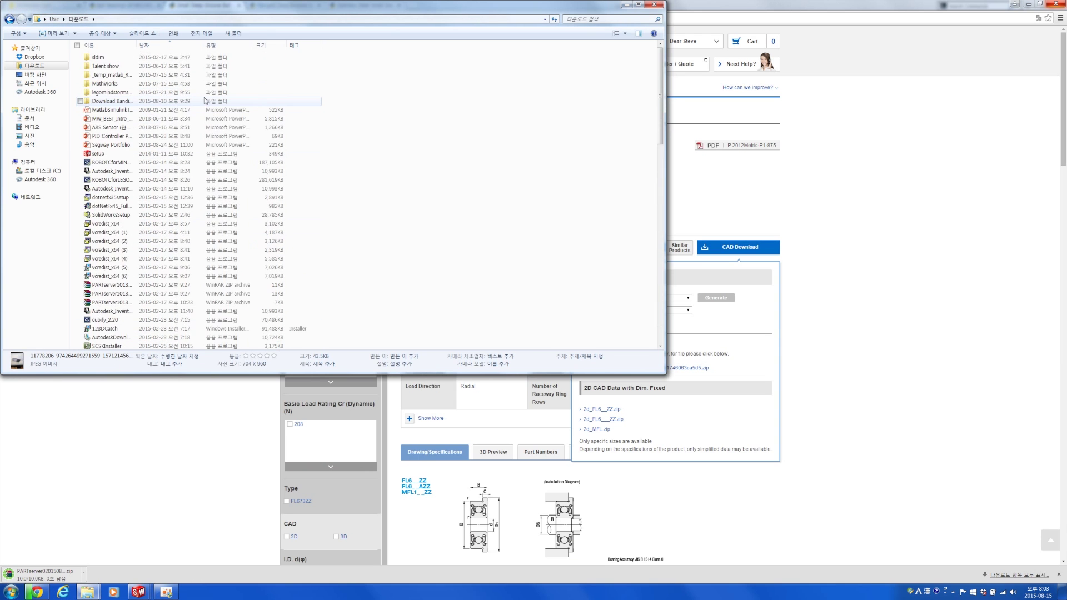
{"action": "left_click", "coordinate": [168, 44]}
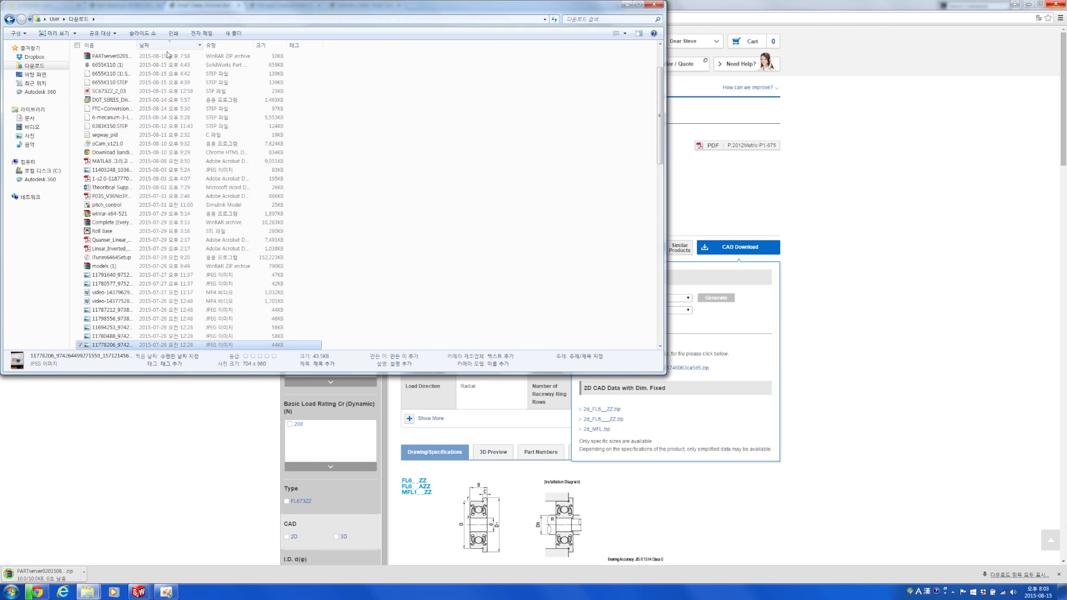
{"action": "scroll", "coordinate": [168, 54], "scroll_direction": "up", "scroll_amount": 3}
{"action": "double_click", "coordinate": [158, 110]}
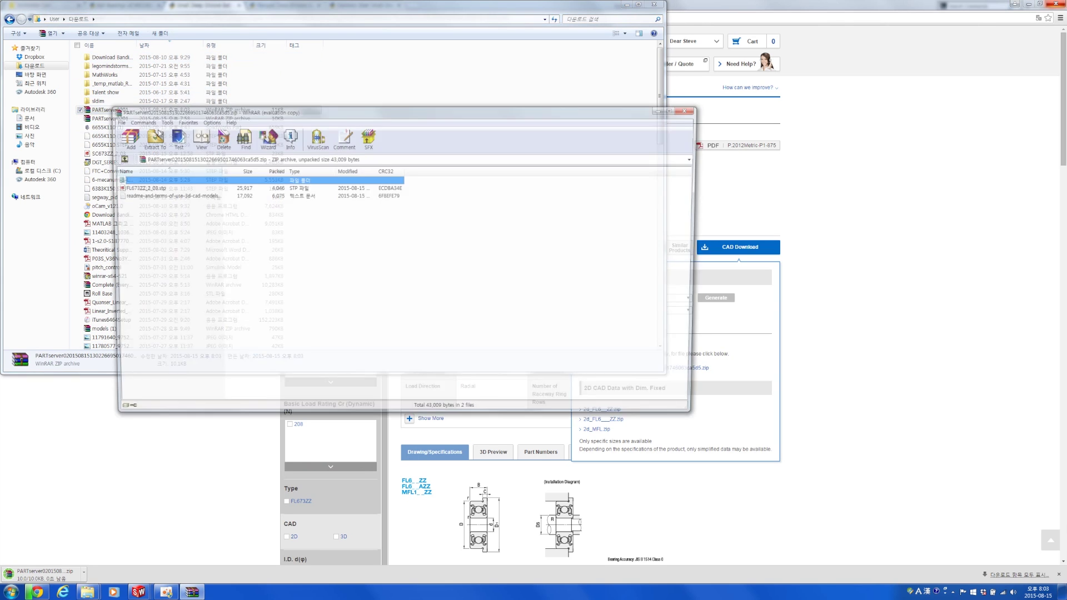
{"action": "left_click", "coordinate": [228, 190]}
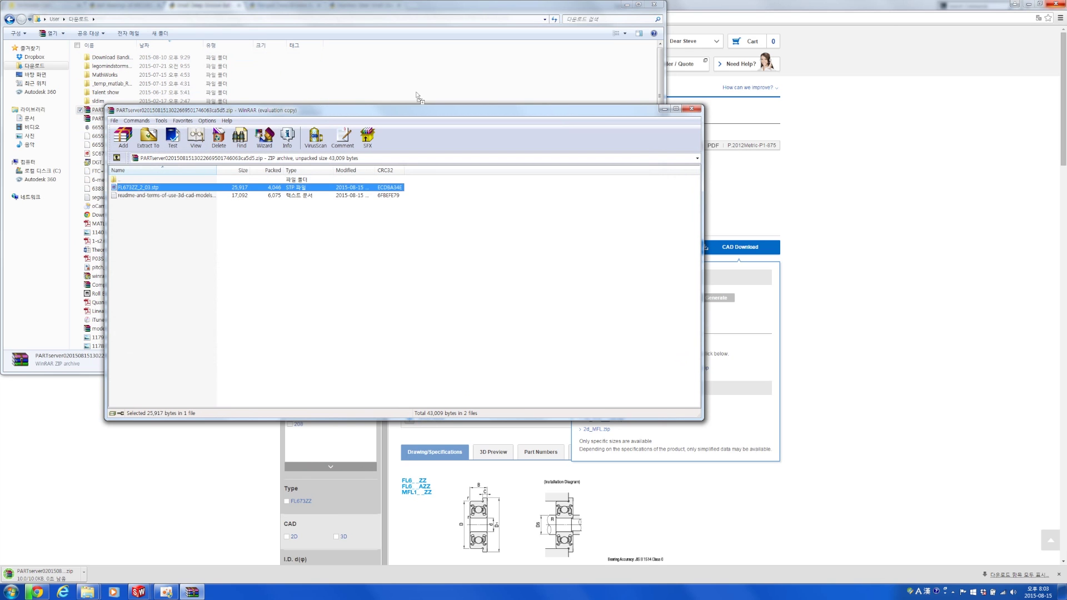
{"action": "left_click_drag", "start_coordinate": [418, 97], "coordinate": [434, 102]}
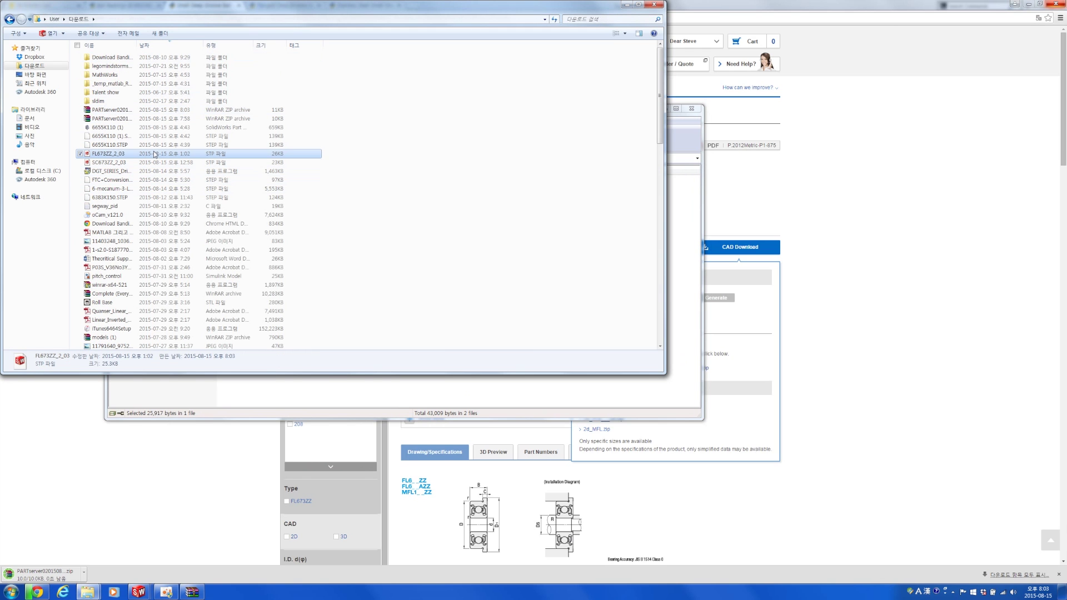
Step: Open FL673ZZ_2_03.stp in SolidWorks and decline feature recognition
{"action": "left_click_drag", "start_coordinate": [367, 181], "coordinate": [317, 298]}
{"action": "key", "text": "alt+Tab"}
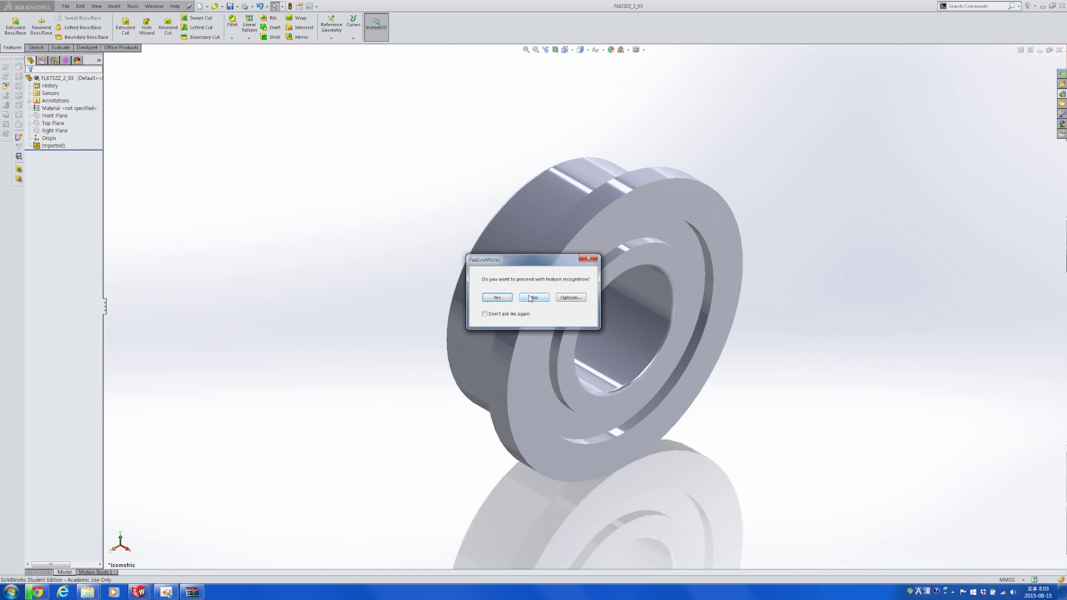
{"action": "left_click", "coordinate": [532, 298]}
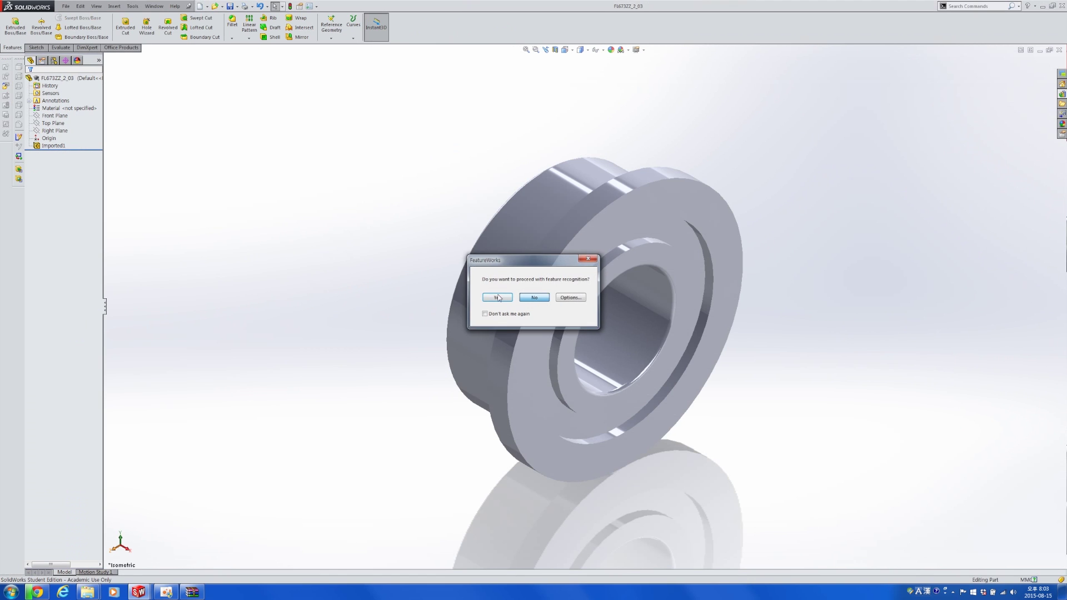
Step: Measure the distance between the flange's inner face and the recessed ring face at the bearing's opposite end
{"action": "middle_click_drag", "start_coordinate": [427, 307], "coordinate": [499, 268]}
{"action": "scroll", "coordinate": [537, 314], "scroll_direction": "down", "scroll_amount": 5}
{"action": "left_click", "coordinate": [534, 313]}
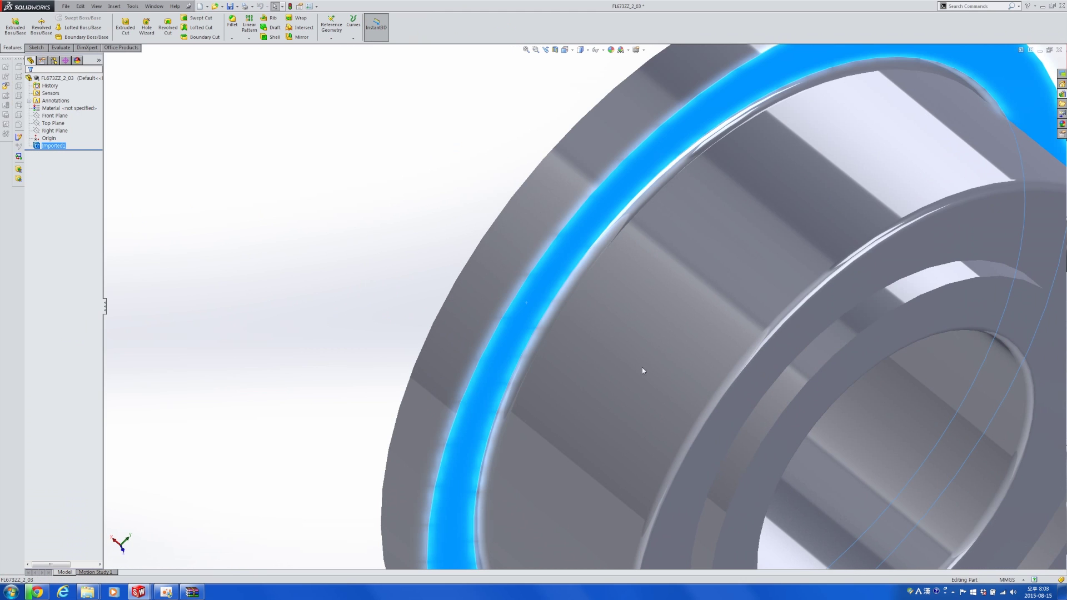
{"action": "left_click", "coordinate": [756, 397], "text": "ctrl"}
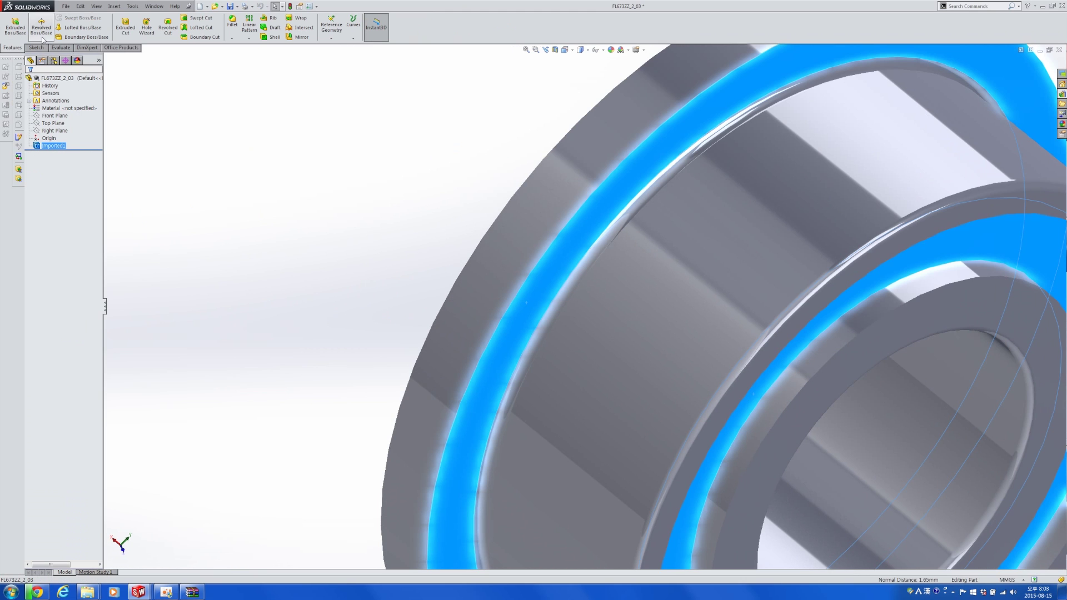
{"action": "left_click", "coordinate": [60, 48]}
{"action": "left_click", "coordinate": [33, 25]}
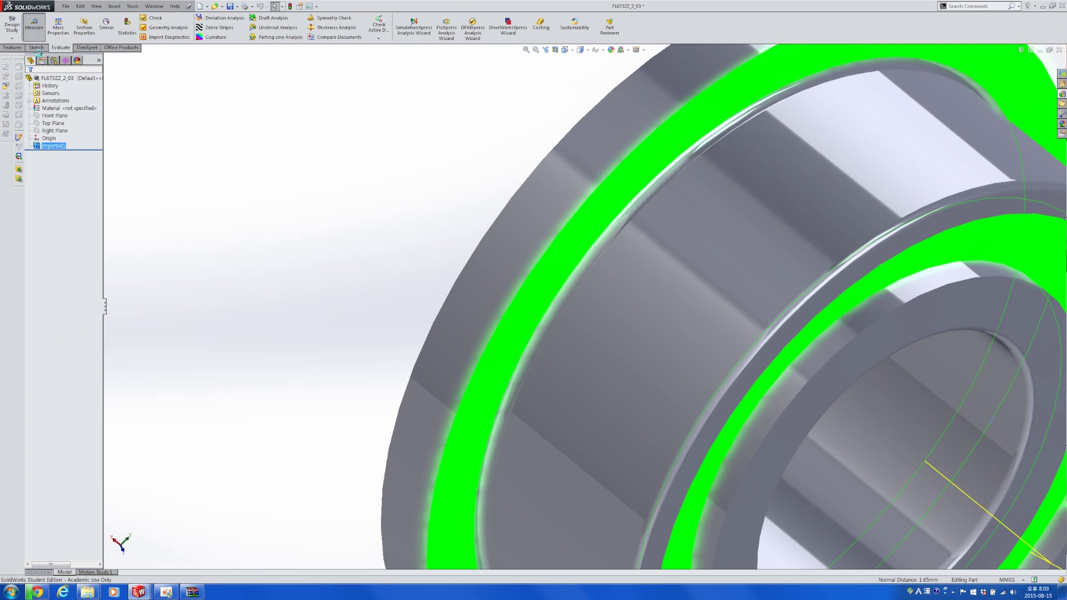
{"action": "scroll", "coordinate": [695, 321], "scroll_direction": "up", "scroll_amount": 5}
{"action": "middle_click_drag", "start_coordinate": [694, 321], "coordinate": [678, 255]}
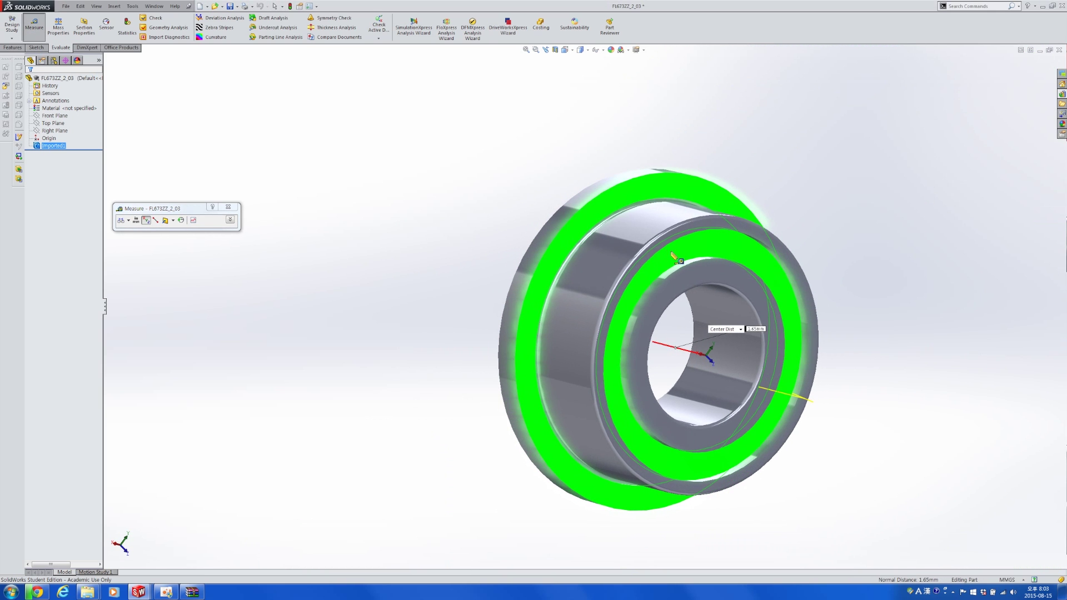
{"action": "key", "text": "Escape"}
Step: Save the imported flanged bearing as the part flange_id3 in the Video 4 folder and return to the Pulley Final assembly
{"action": "middle_click_drag", "start_coordinate": [456, 358], "coordinate": [511, 360]}
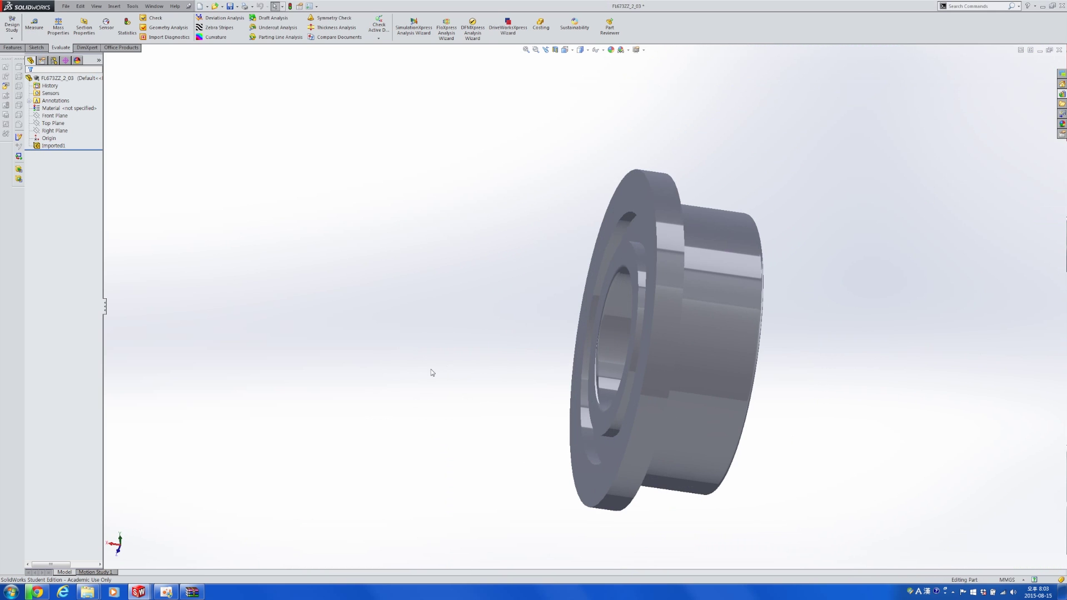
{"action": "key", "text": "ctrl+s"}
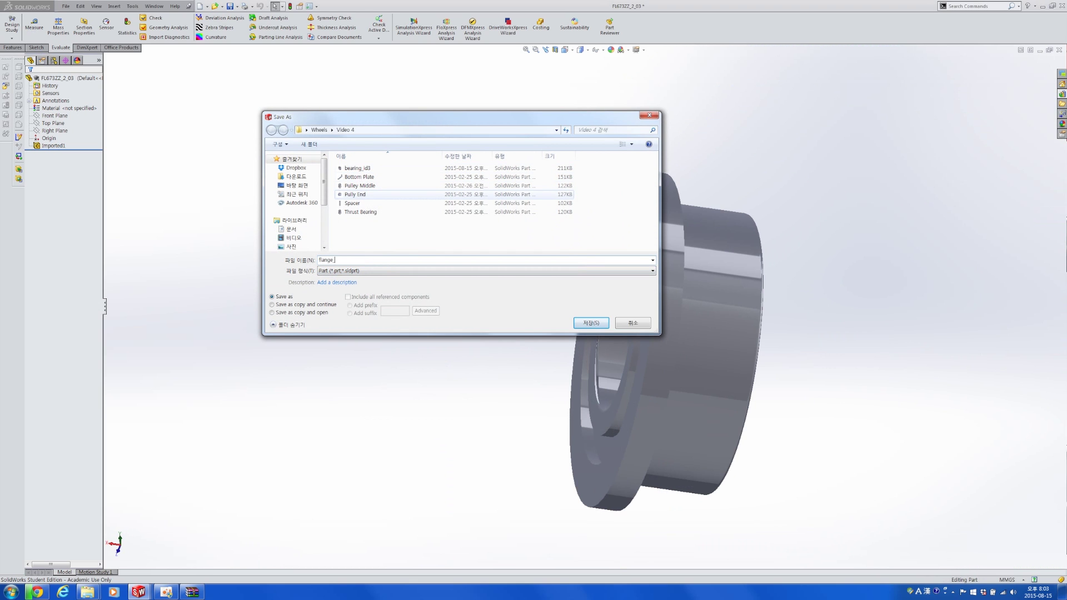
{"action": "type", "text": "flange_id3"}
{"action": "key", "text": "Return"}
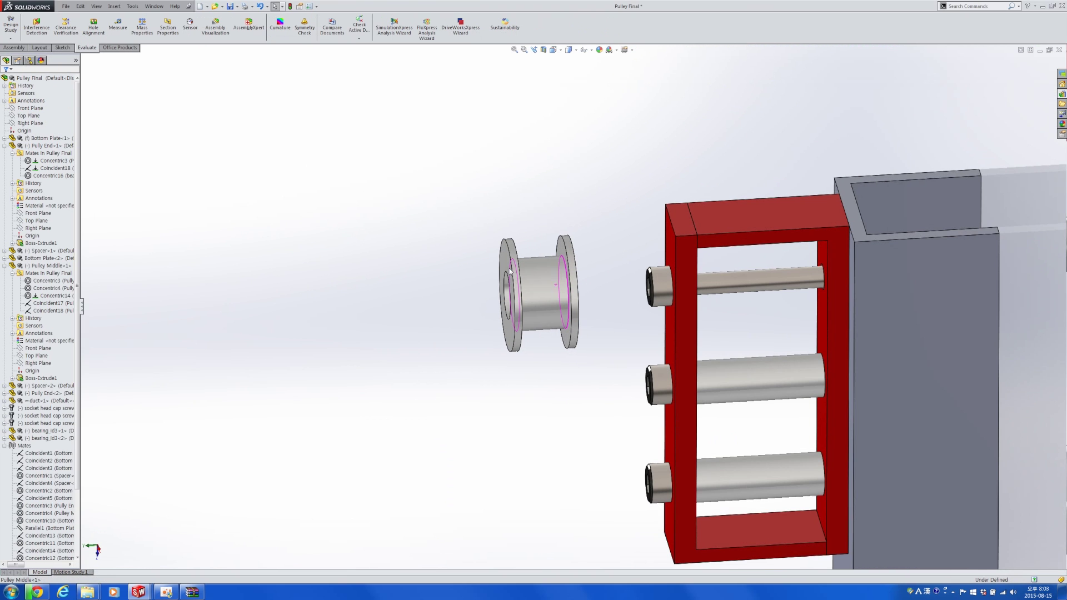
Step: Insert the flange_id3 part into the assembly beside the loose pulley
{"action": "left_click", "coordinate": [21, 47]}
{"action": "left_click", "coordinate": [48, 23]}
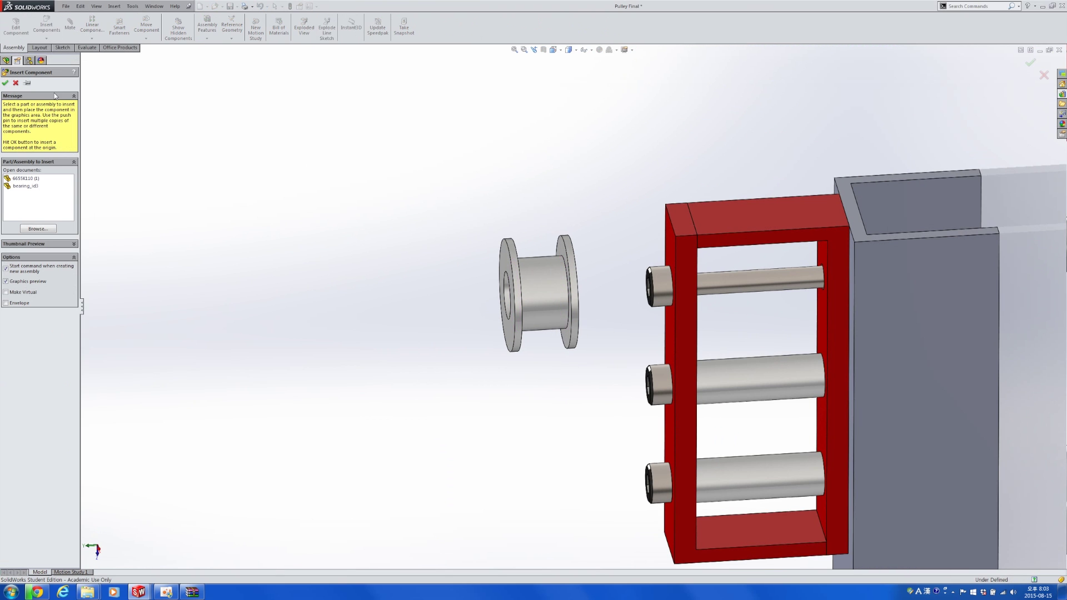
{"action": "left_click", "coordinate": [38, 228]}
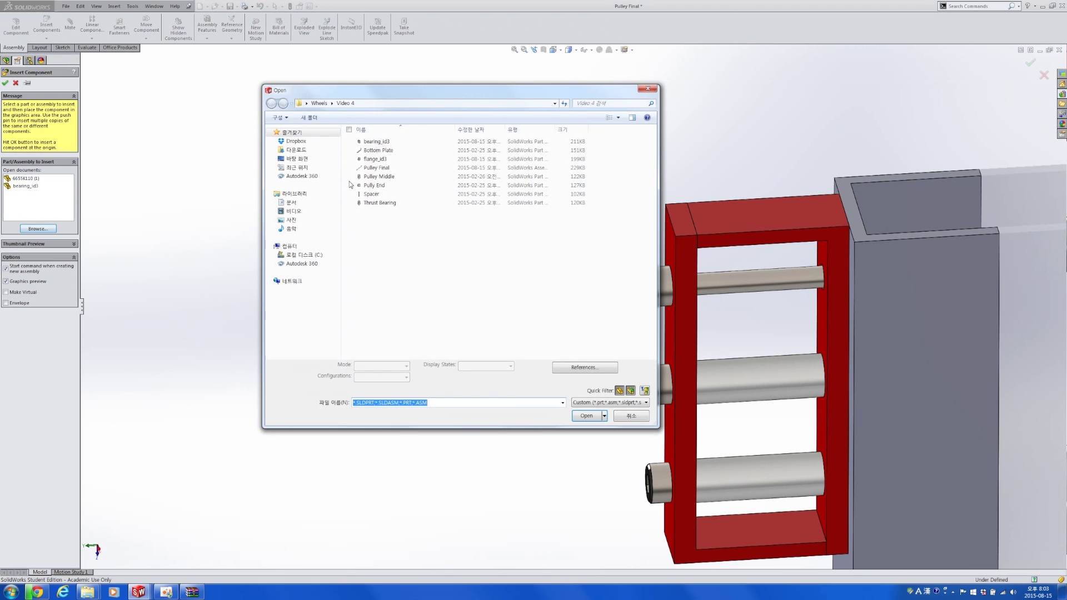
{"action": "left_click", "coordinate": [389, 151]}
{"action": "left_click", "coordinate": [402, 159]}
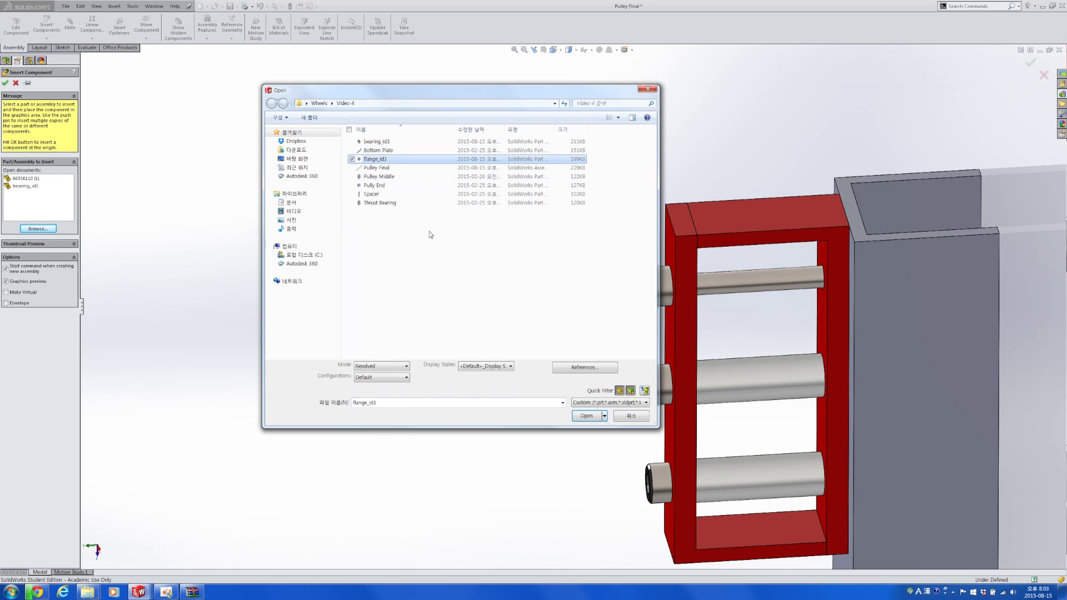
{"action": "key", "text": "Return"}
{"action": "left_click", "coordinate": [436, 312]}
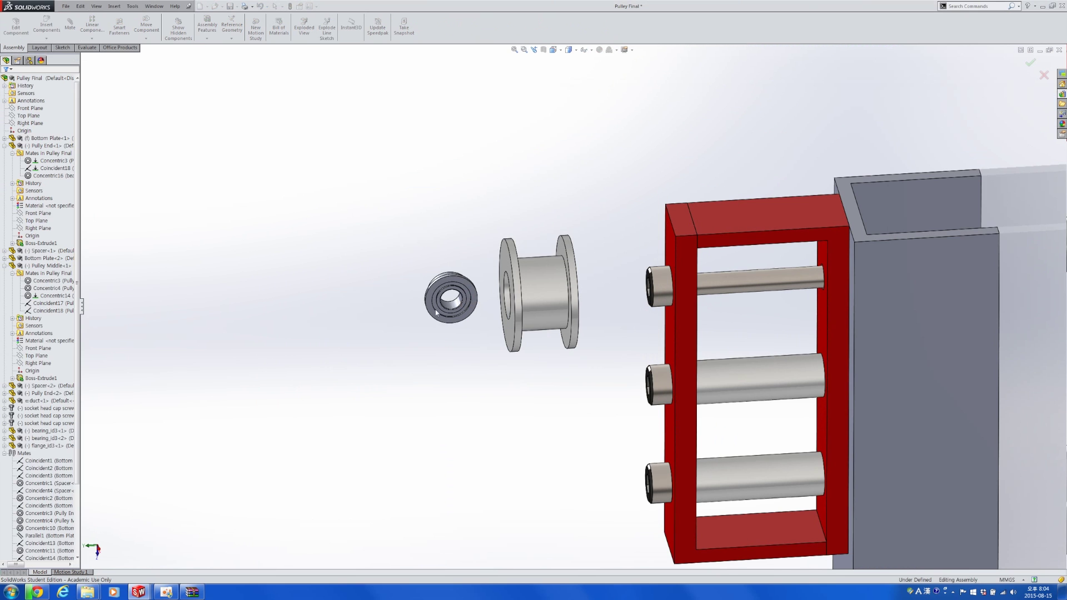
{"action": "left_click", "coordinate": [447, 300]}
{"action": "middle_click_drag", "start_coordinate": [489, 308], "coordinate": [507, 306]}
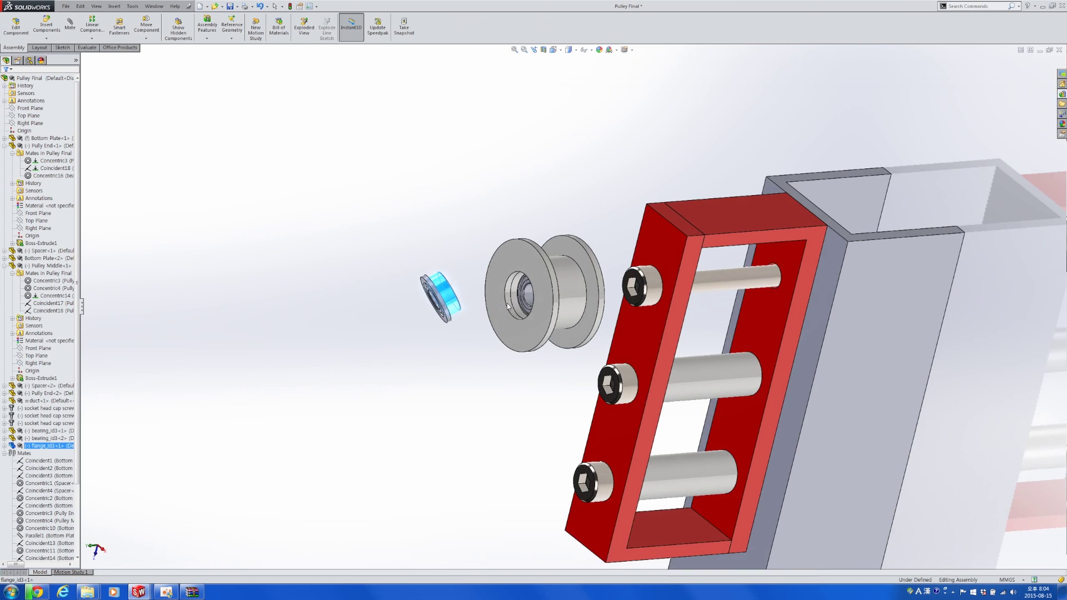
{"action": "scroll", "coordinate": [507, 306], "scroll_direction": "down", "scroll_amount": 4}
{"action": "left_click", "coordinate": [525, 298]}
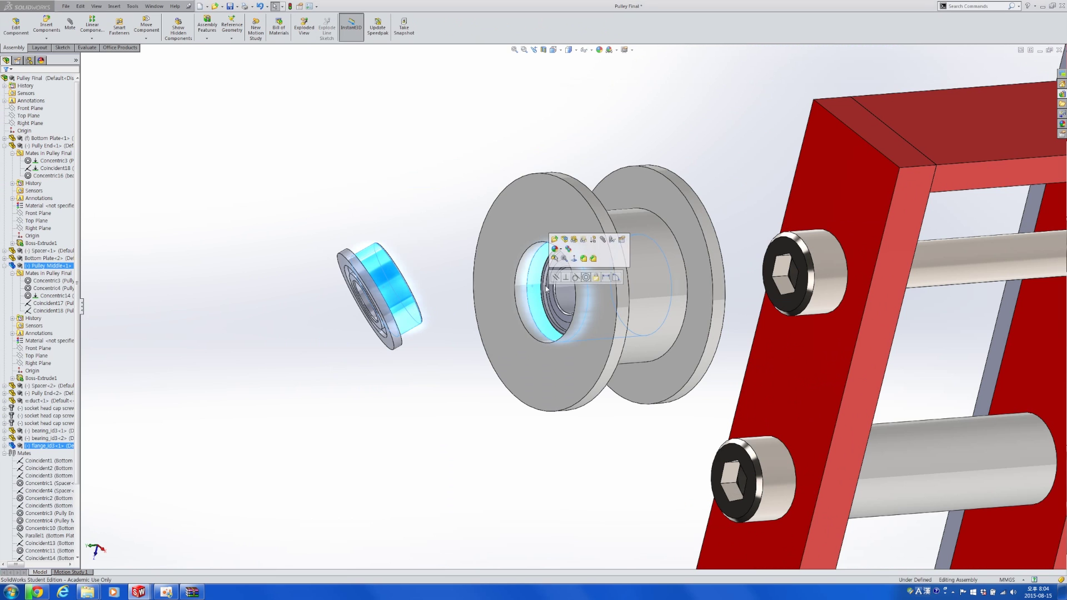
{"action": "left_click", "coordinate": [523, 300]}
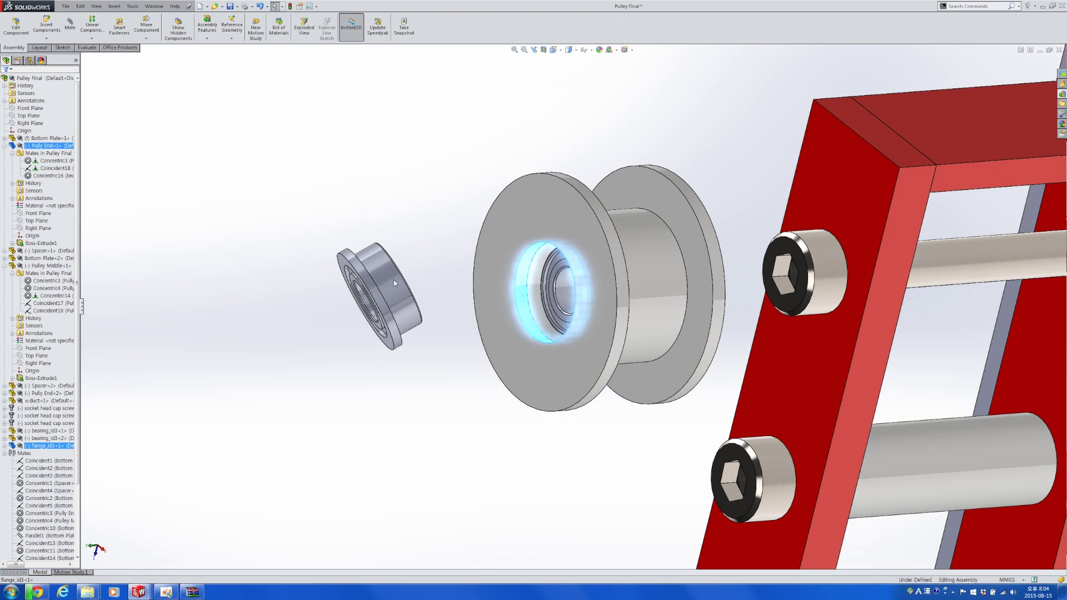
{"action": "left_click", "coordinate": [394, 282], "text": "ctrl"}
{"action": "key", "text": "Escape"}
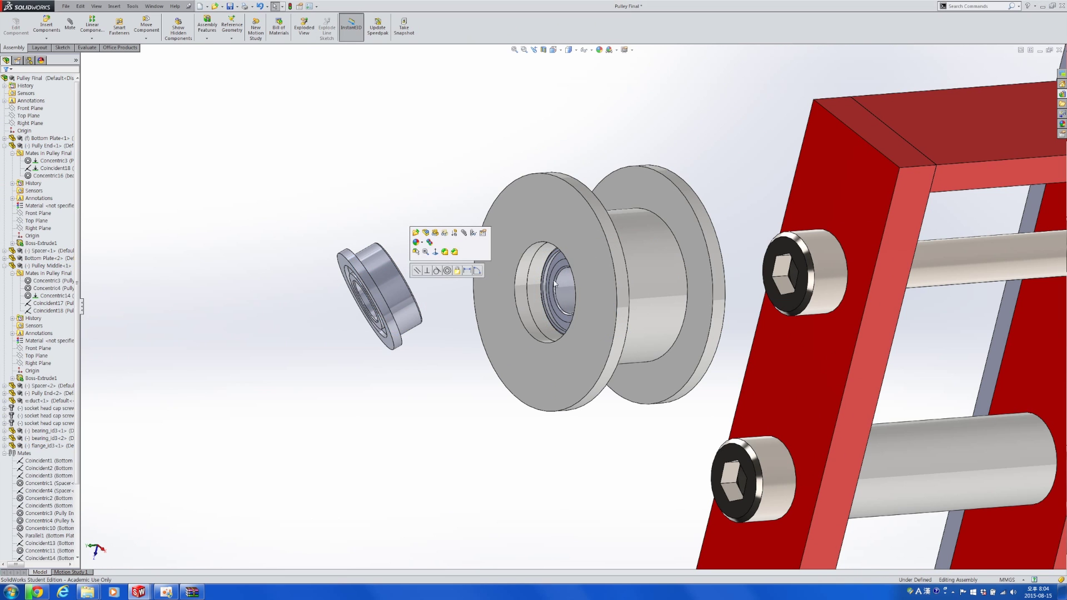
Step: Pull the plain bearings out of the pulley and mate the flanged bearing's outer cylinder concentric with the nearest plain bearing's outer cylinder
{"action": "left_click_drag", "start_coordinate": [412, 309], "coordinate": [319, 358]}
{"action": "scroll", "coordinate": [341, 362], "scroll_direction": "up", "scroll_amount": 3}
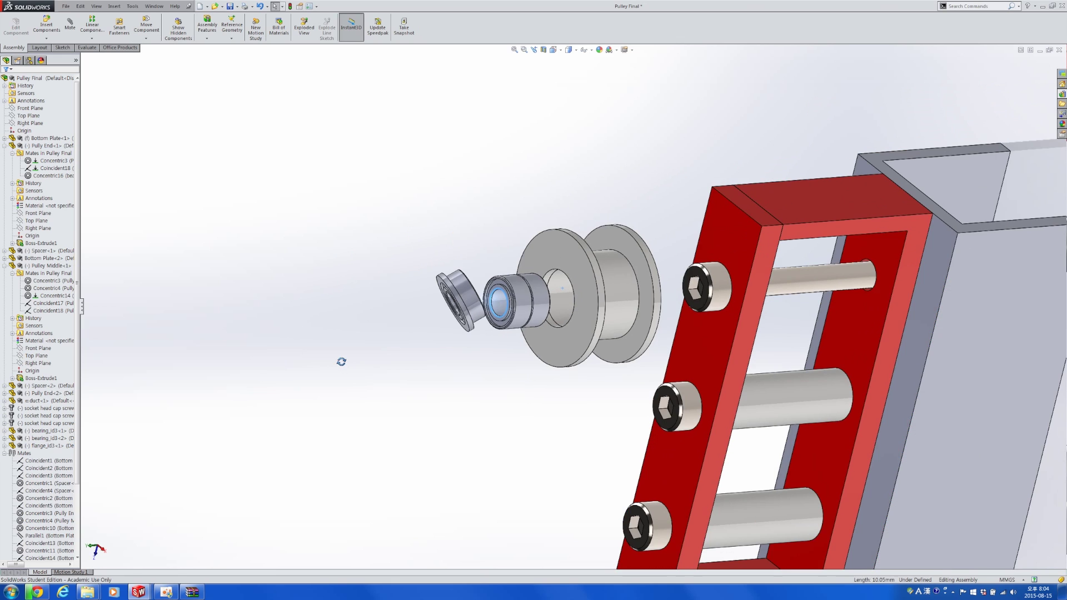
{"action": "scroll", "coordinate": [502, 287], "scroll_direction": "down", "scroll_amount": 5}
{"action": "left_click", "coordinate": [502, 287]}
{"action": "left_click", "coordinate": [617, 272], "text": "ctrl"}
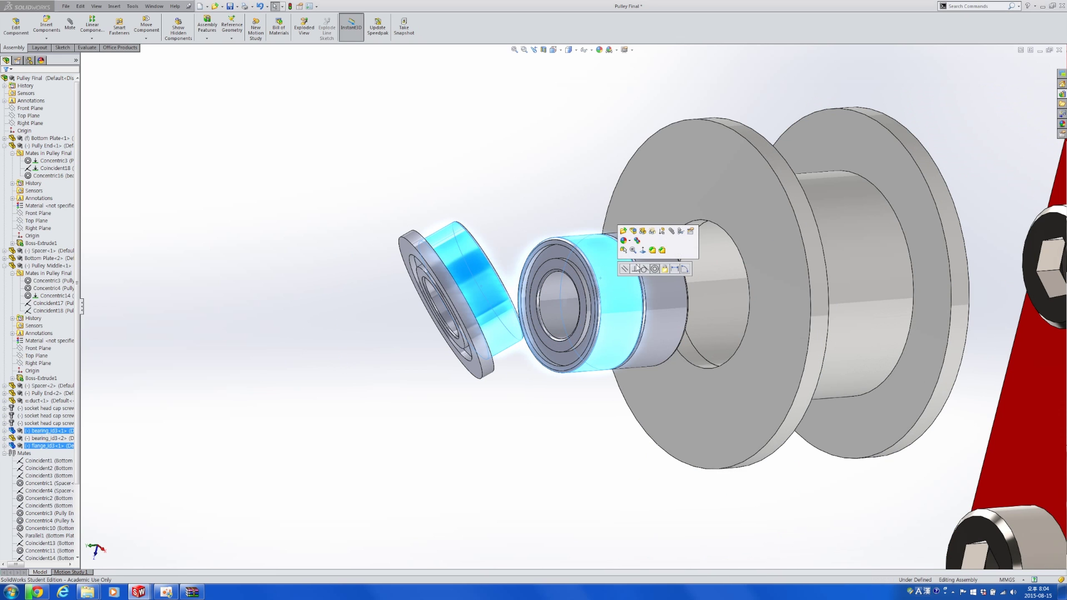
{"action": "left_click", "coordinate": [655, 269]}
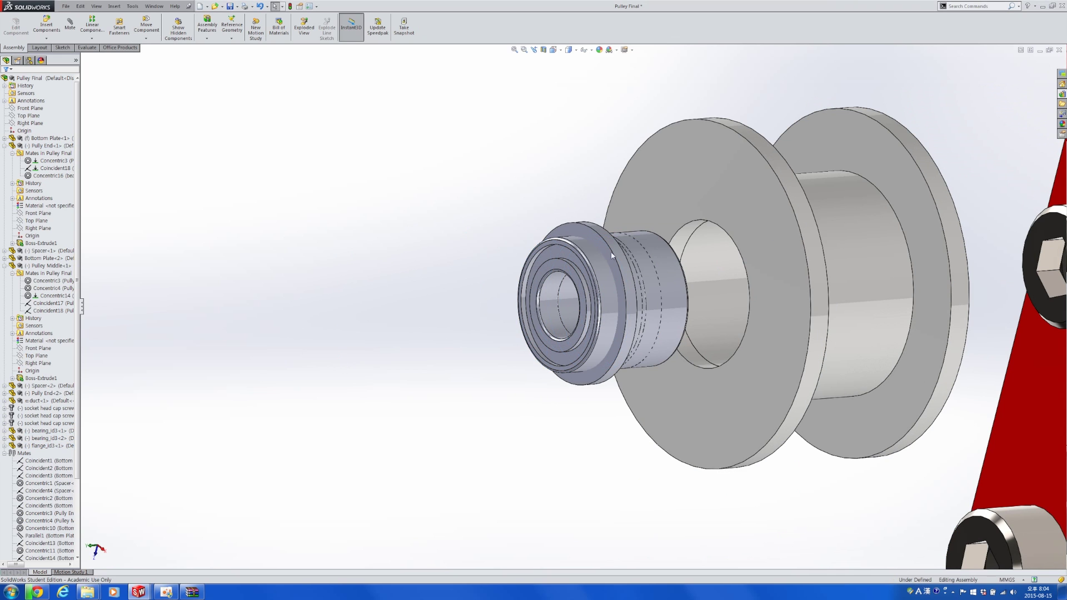
Step: Slide the flanged bearing clear and mate its recessed inner ring face coincident with the adjacent plain bearing's inner ring face
{"action": "left_click_drag", "start_coordinate": [465, 268], "coordinate": [281, 278]}
{"action": "left_click", "coordinate": [546, 269]}
{"action": "scroll", "coordinate": [562, 293], "scroll_direction": "up", "scroll_amount": 3}
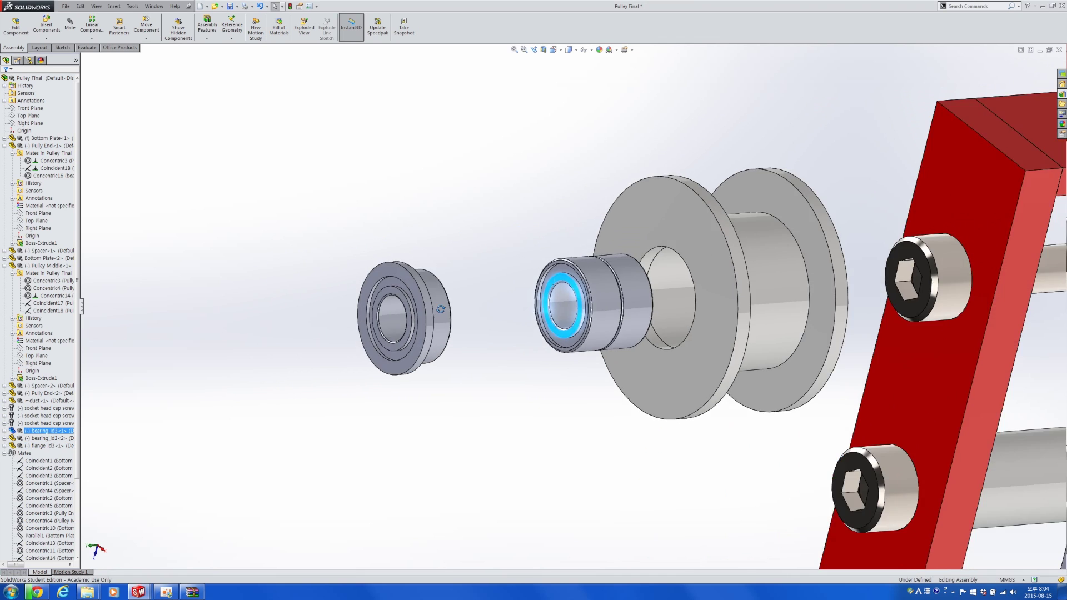
{"action": "middle_click_drag", "start_coordinate": [560, 295], "coordinate": [450, 297]}
{"action": "scroll", "coordinate": [451, 300], "scroll_direction": "down", "scroll_amount": 4}
{"action": "left_click", "coordinate": [550, 282], "text": "ctrl"}
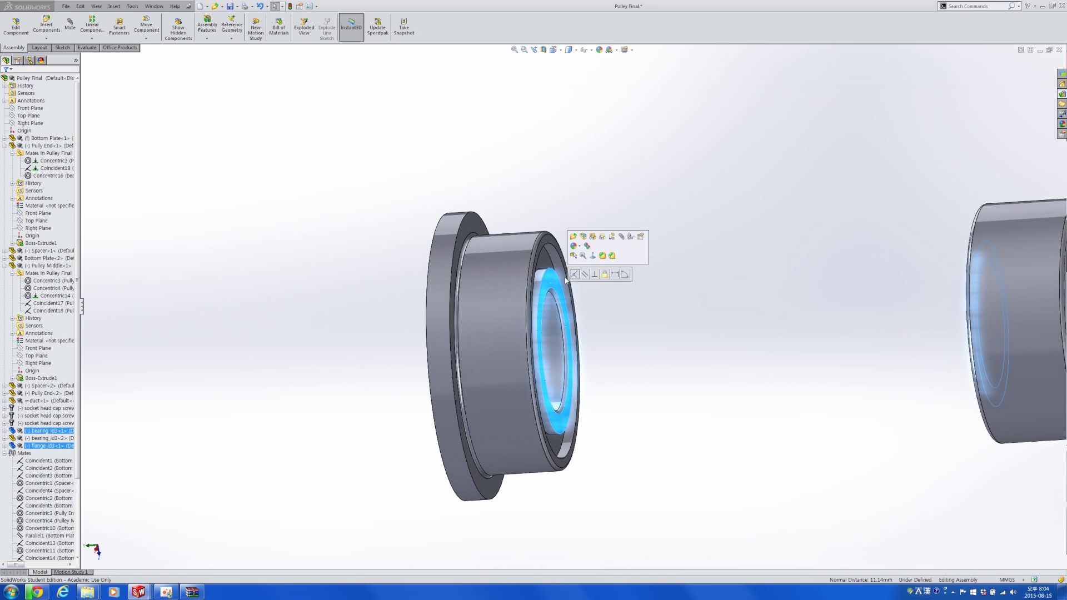
{"action": "left_click", "coordinate": [574, 274]}
{"action": "scroll", "coordinate": [589, 294], "scroll_direction": "up", "scroll_amount": 5}
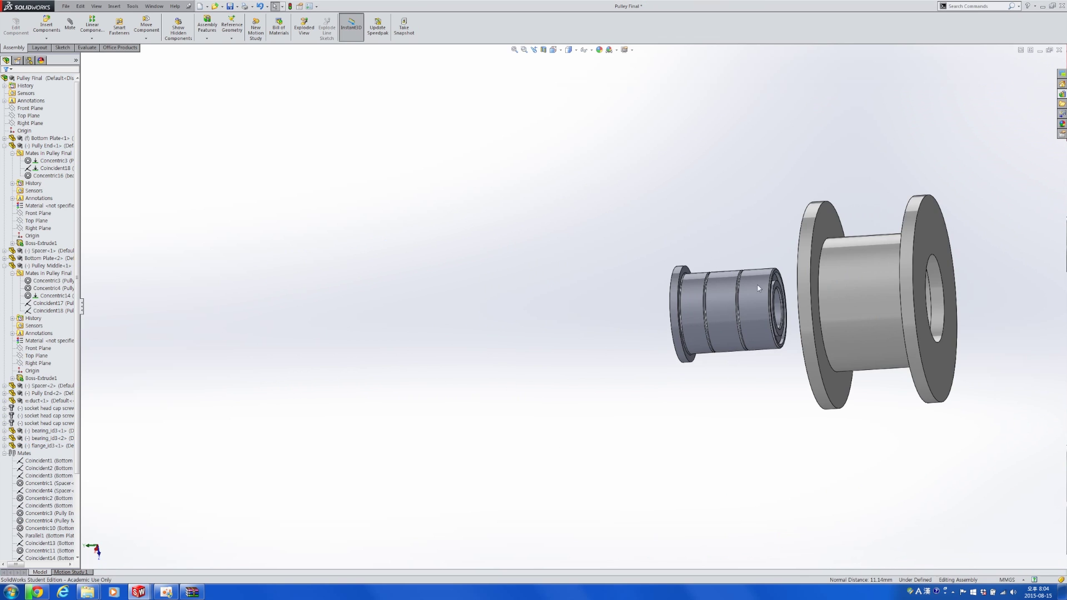
Step: Copy the flanged bearing, turn the copy to face the opposite way, and mate it concentric with the second plain bearing's outer cylinder
{"action": "left_click_drag", "start_coordinate": [608, 306], "coordinate": [556, 308]}
{"action": "middle_click_drag", "start_coordinate": [630, 328], "coordinate": [661, 333]}
{"action": "scroll", "coordinate": [669, 344], "scroll_direction": "down", "scroll_amount": 3}
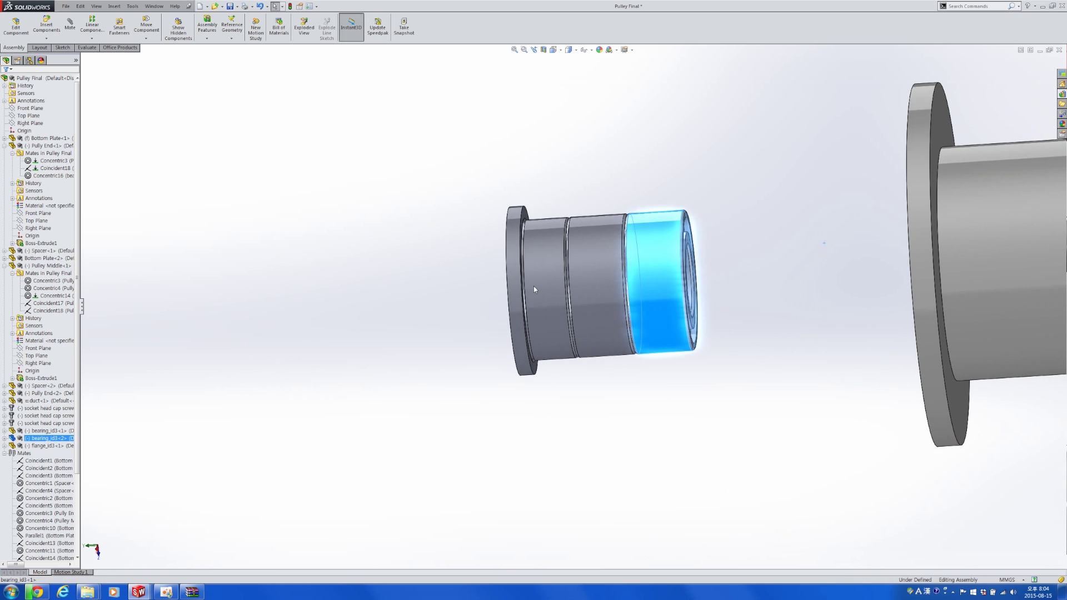
{"action": "left_click_drag", "start_coordinate": [582, 275], "coordinate": [783, 274], "text": "ctrl"}
{"action": "right_click_drag", "start_coordinate": [792, 268], "coordinate": [537, 311]}
{"action": "left_click", "coordinate": [647, 241], "text": "ctrl"}
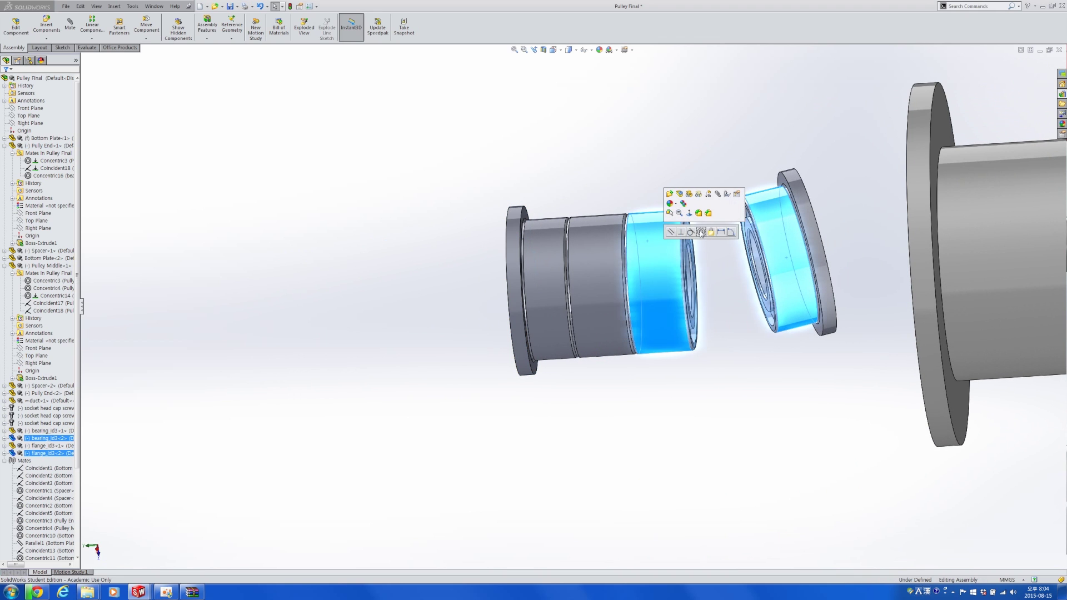
{"action": "left_click", "coordinate": [703, 234]}
Step: Mate the copied flanged bearing's recessed ring face coincident with the ring face at the free end of the second plain bearing
{"action": "middle_click_drag", "start_coordinate": [722, 239], "coordinate": [766, 260]}
{"action": "scroll", "coordinate": [766, 261], "scroll_direction": "down", "scroll_amount": 1}
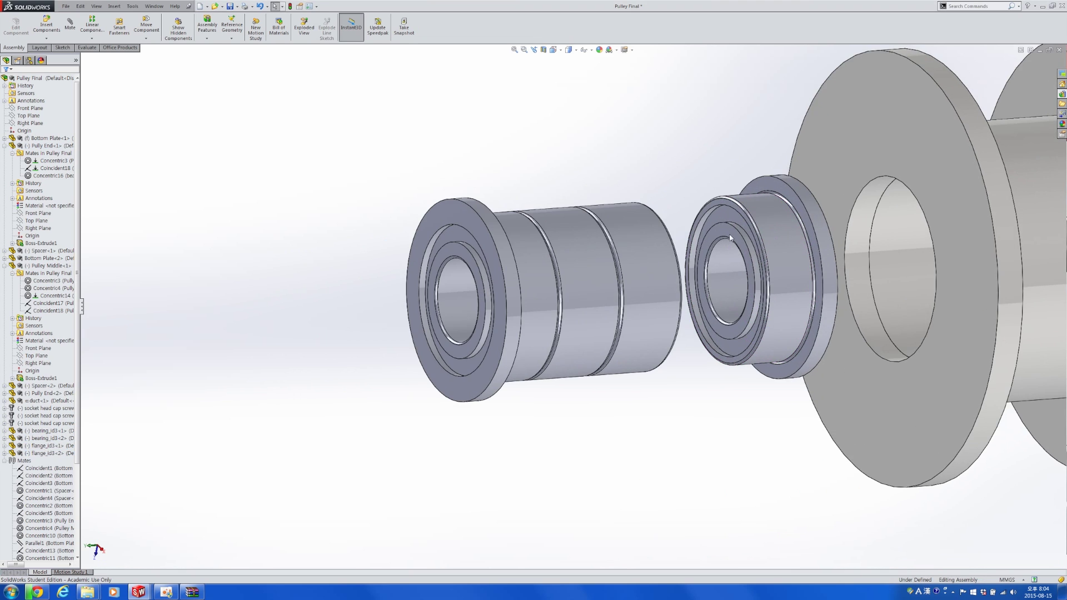
{"action": "left_click", "coordinate": [727, 231]}
{"action": "scroll", "coordinate": [688, 268], "scroll_direction": "up", "scroll_amount": 2}
{"action": "middle_click_drag", "start_coordinate": [687, 268], "coordinate": [628, 272]}
{"action": "scroll", "coordinate": [629, 273], "scroll_direction": "down", "scroll_amount": 4}
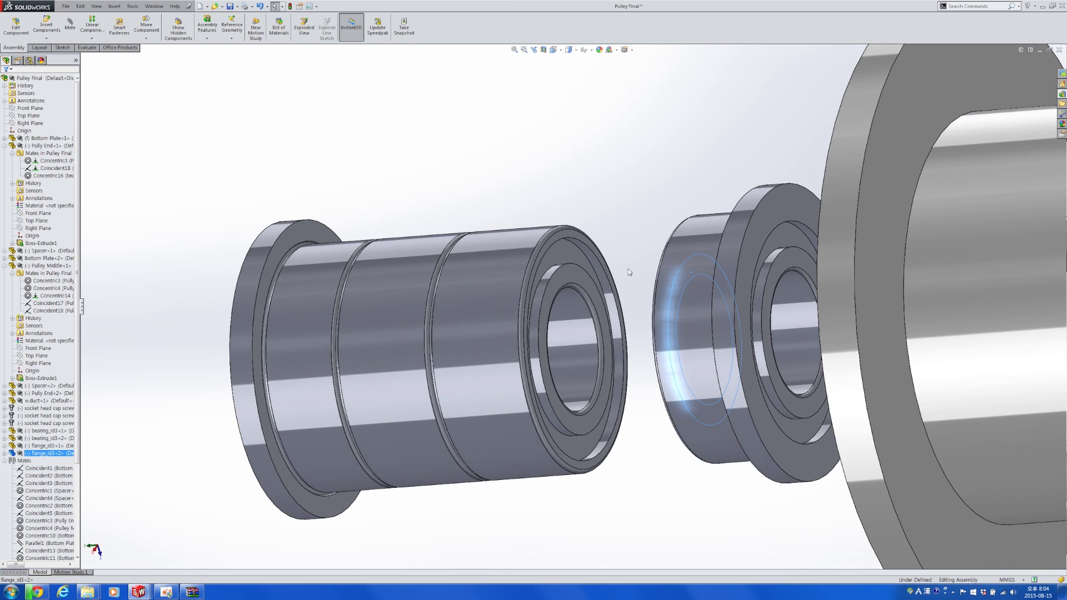
{"action": "left_click", "coordinate": [584, 284], "text": "ctrl"}
{"action": "left_click", "coordinate": [608, 272]}
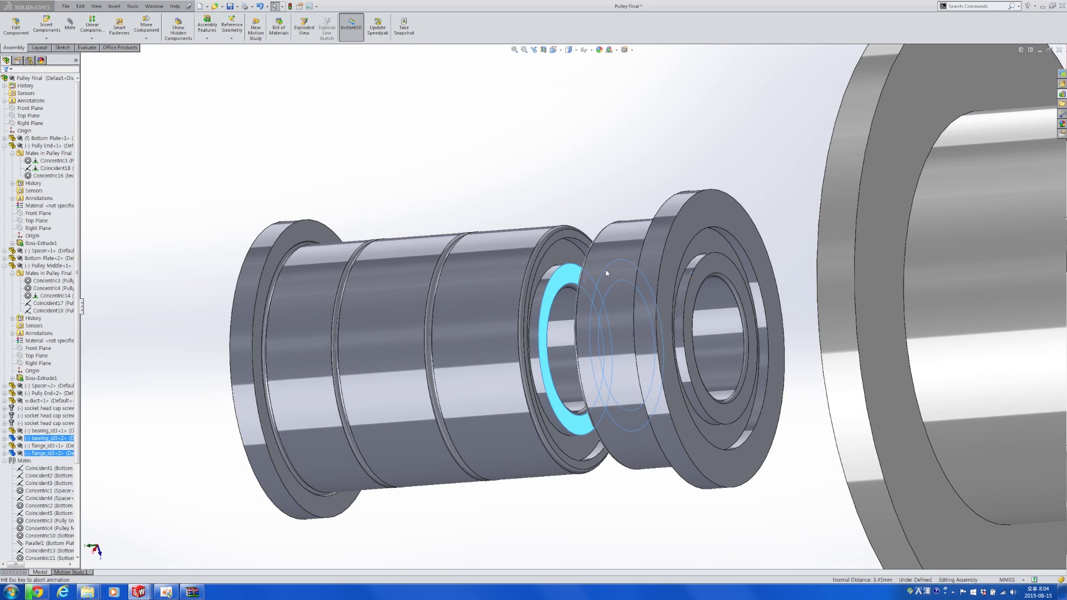
{"action": "key", "text": "alt+Tab"}
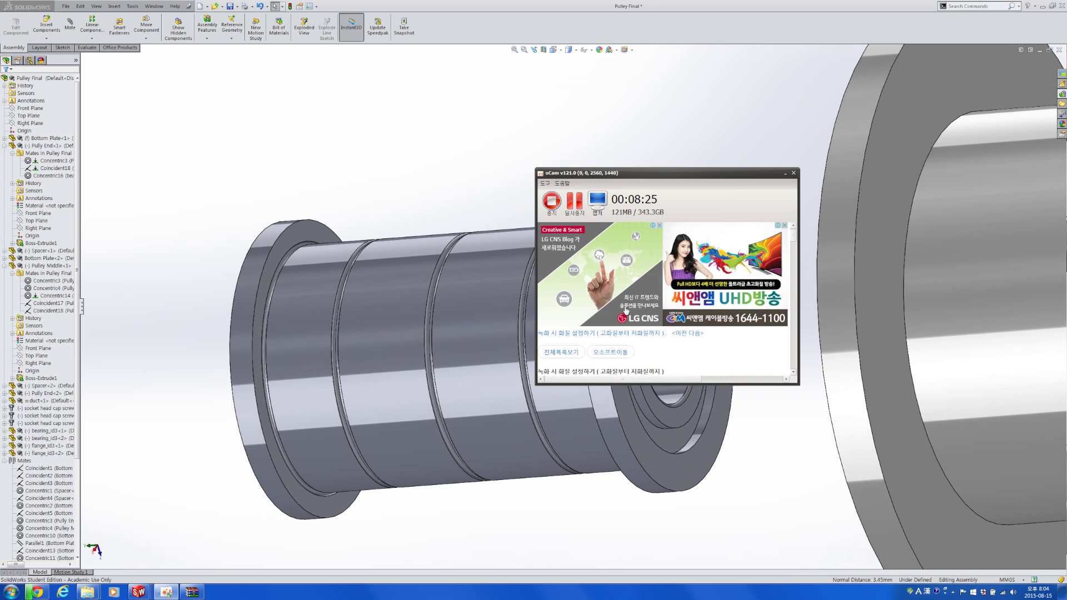
{"action": "key", "text": "alt+Tab"}
Step: Measure the distance between the inner flange faces of the two flanged bearings in the bearing stack
{"action": "scroll", "coordinate": [594, 328], "scroll_direction": "up", "scroll_amount": 4}
{"action": "middle_click_drag", "start_coordinate": [593, 328], "coordinate": [611, 303]}
{"action": "scroll", "coordinate": [526, 314], "scroll_direction": "down", "scroll_amount": 1}
{"action": "scroll", "coordinate": [514, 269], "scroll_direction": "down", "scroll_amount": 5}
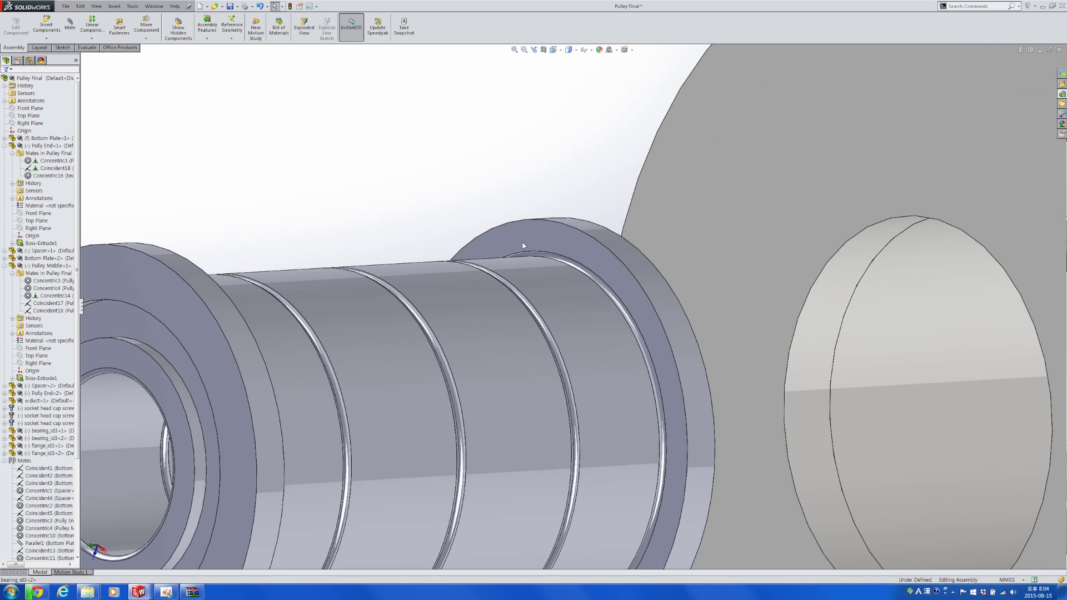
{"action": "left_click", "coordinate": [524, 243]}
{"action": "scroll", "coordinate": [514, 294], "scroll_direction": "up", "scroll_amount": 4}
{"action": "scroll", "coordinate": [418, 276], "scroll_direction": "down", "scroll_amount": 5}
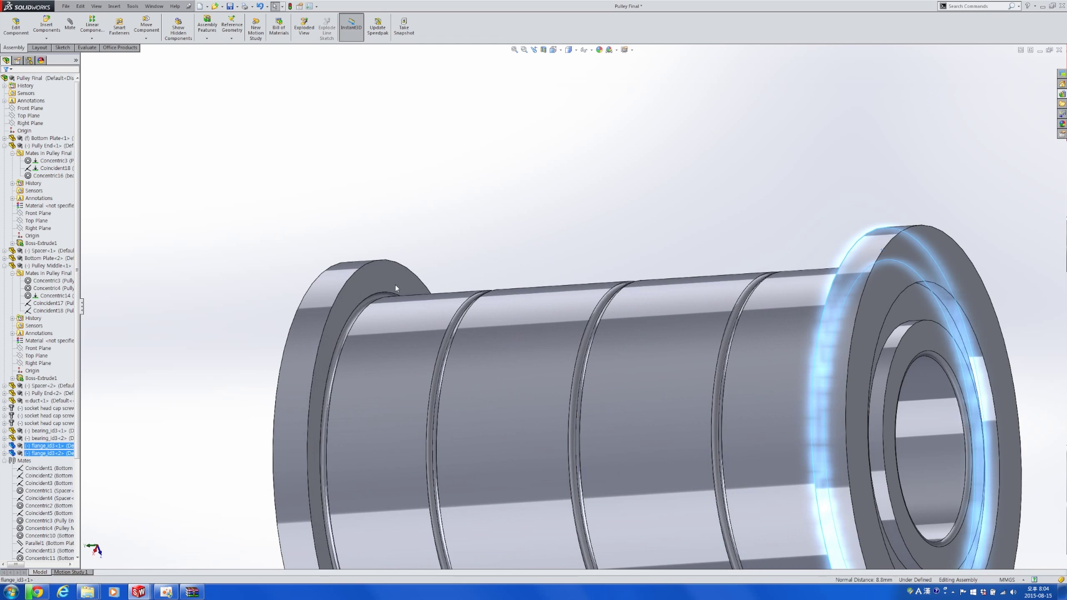
{"action": "left_click", "coordinate": [396, 286]}
{"action": "left_click", "coordinate": [62, 47]}
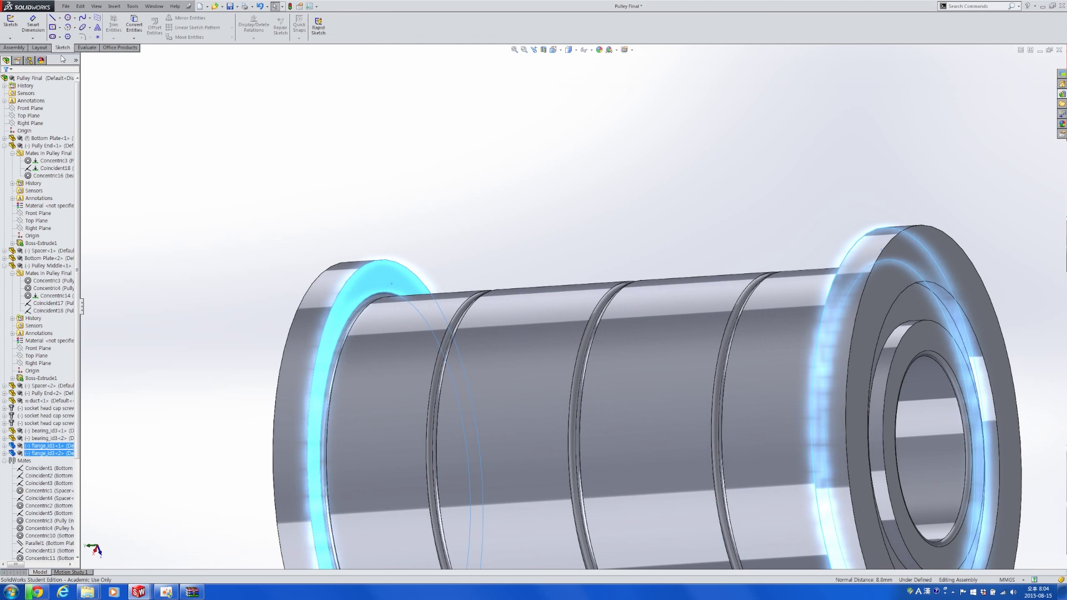
{"action": "left_click", "coordinate": [13, 48]}
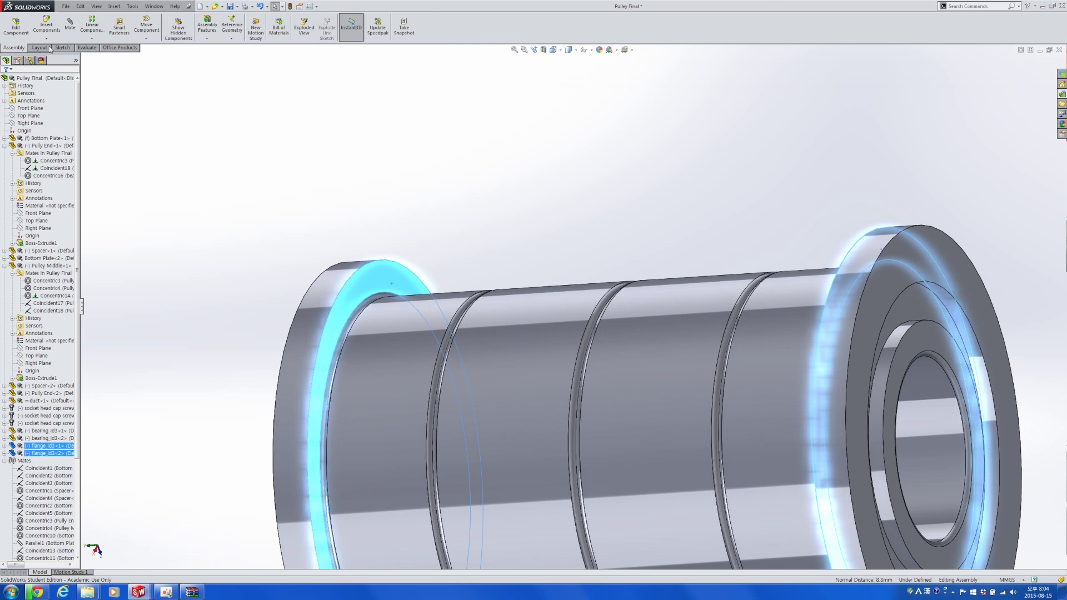
{"action": "left_click", "coordinate": [85, 48]}
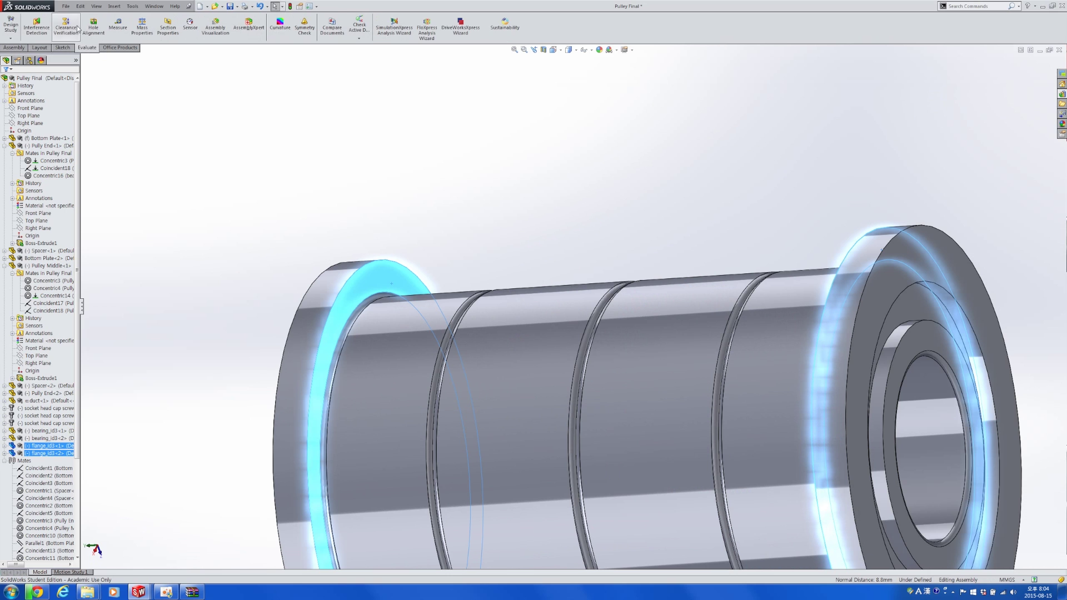
{"action": "left_click", "coordinate": [118, 25]}
{"action": "scroll", "coordinate": [509, 239], "scroll_direction": "up", "scroll_amount": 3}
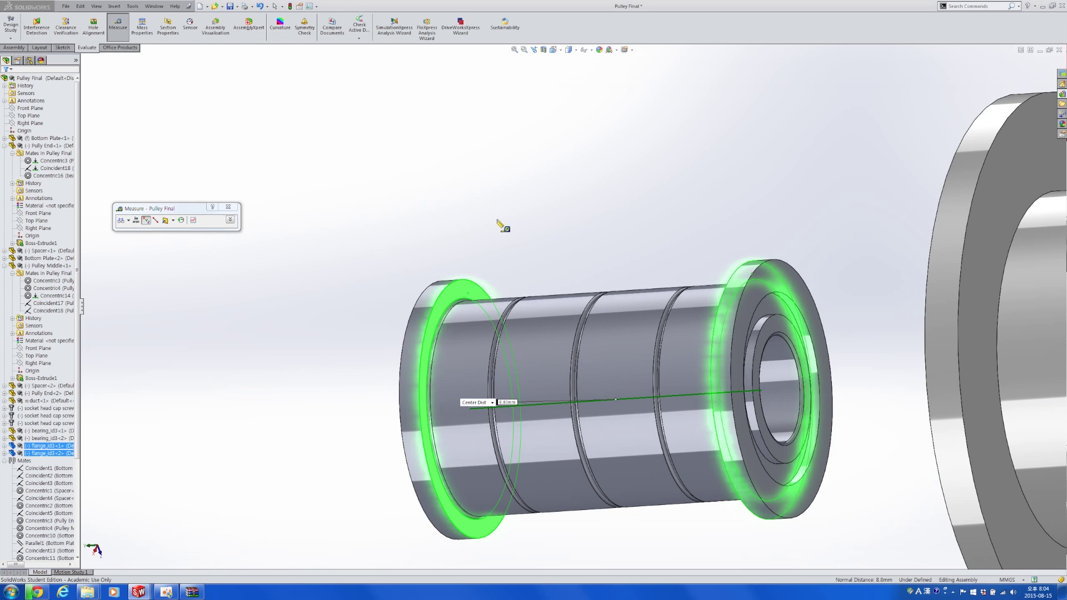
{"action": "scroll", "coordinate": [626, 286], "scroll_direction": "down", "scroll_amount": 3}
{"action": "key", "text": "Escape"}
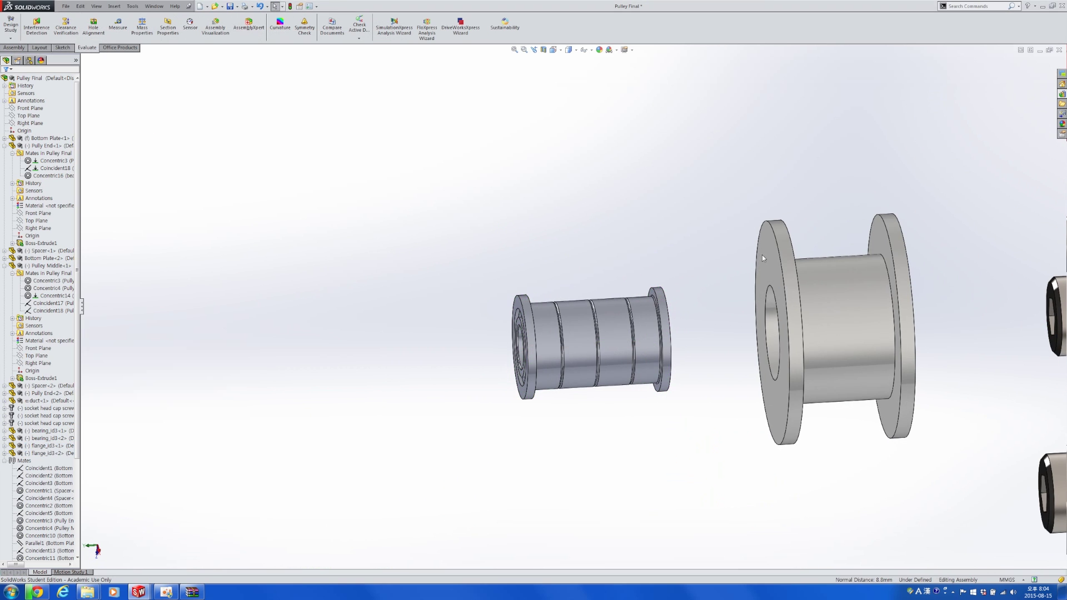
Step: Measure the overall width between the outer faces of the pulley's two end discs
{"action": "left_click", "coordinate": [793, 319]}
{"action": "middle_click_drag", "start_coordinate": [793, 319], "coordinate": [728, 311]}
{"action": "left_click", "coordinate": [897, 260], "text": "ctrl"}
{"action": "middle_click_drag", "start_coordinate": [844, 284], "coordinate": [894, 278]}
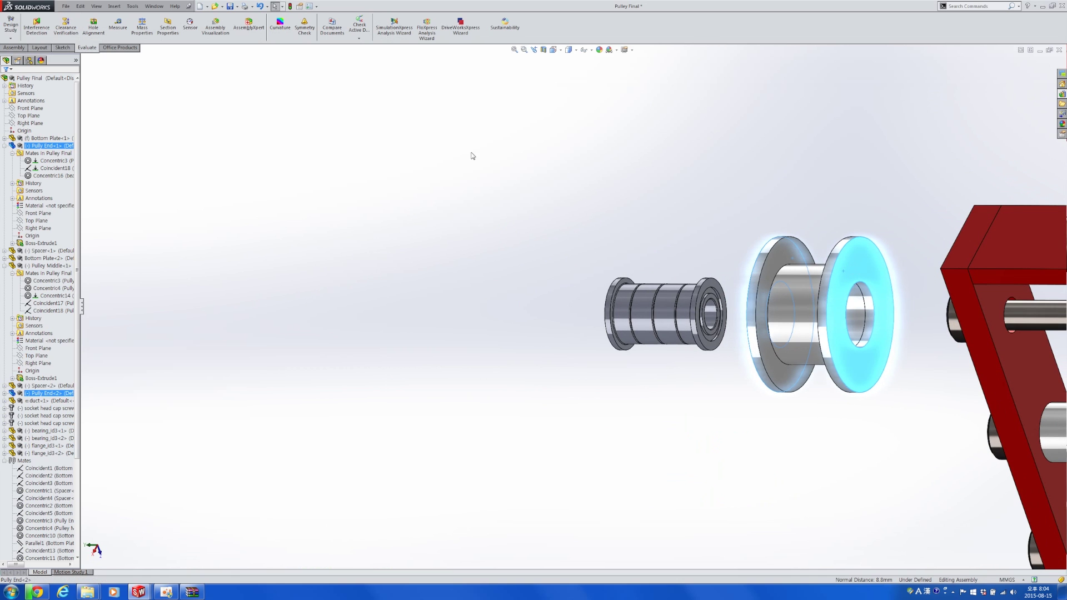
{"action": "left_click", "coordinate": [118, 28]}
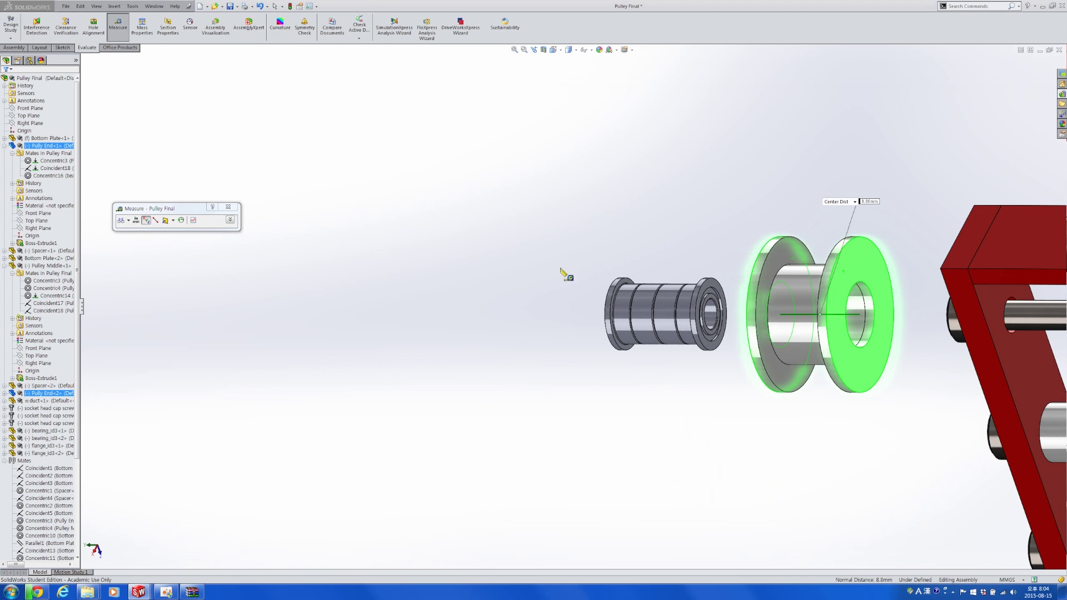
{"action": "key", "text": "Escape"}
Step: Open the width dimension of the pulley's middle cylinder to check it against the bearing stack
{"action": "scroll", "coordinate": [682, 367], "scroll_direction": "down", "scroll_amount": 4}
{"action": "scroll", "coordinate": [615, 268], "scroll_direction": "up", "scroll_amount": 1}
{"action": "middle_click_drag", "start_coordinate": [615, 269], "coordinate": [658, 263]}
{"action": "scroll", "coordinate": [617, 205], "scroll_direction": "down", "scroll_amount": 3}
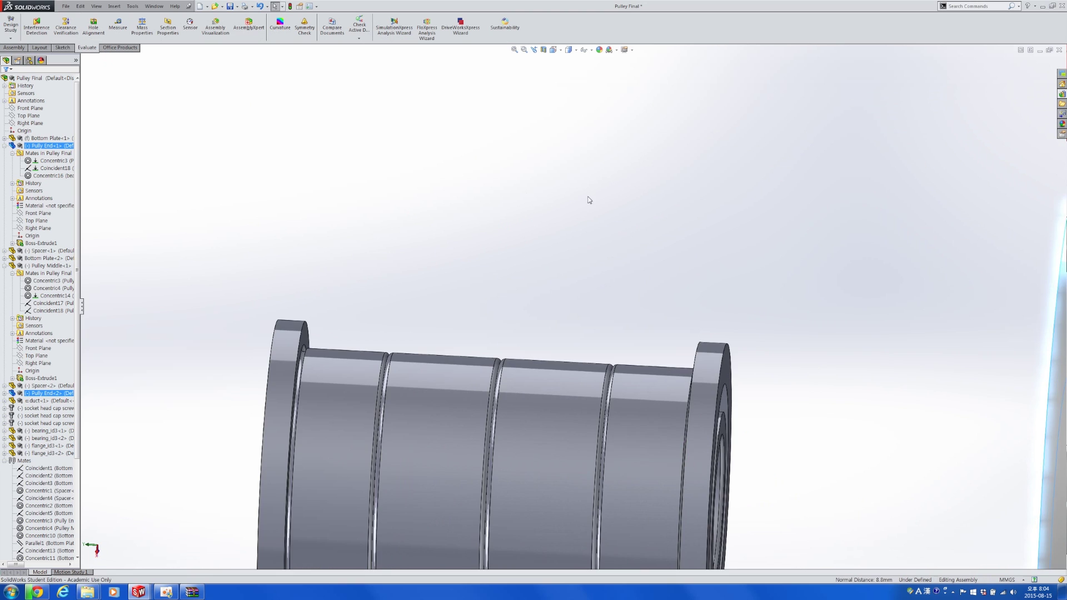
{"action": "scroll", "coordinate": [609, 231], "scroll_direction": "up", "scroll_amount": 2}
{"action": "middle_click_drag", "start_coordinate": [614, 240], "coordinate": [738, 374]}
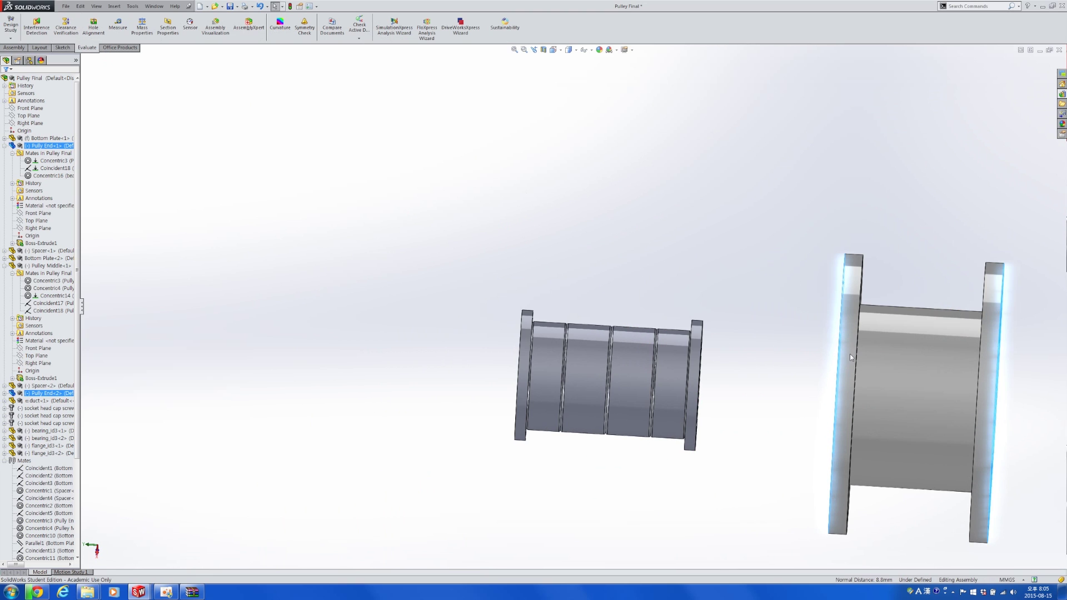
{"action": "double_click", "coordinate": [931, 446]}
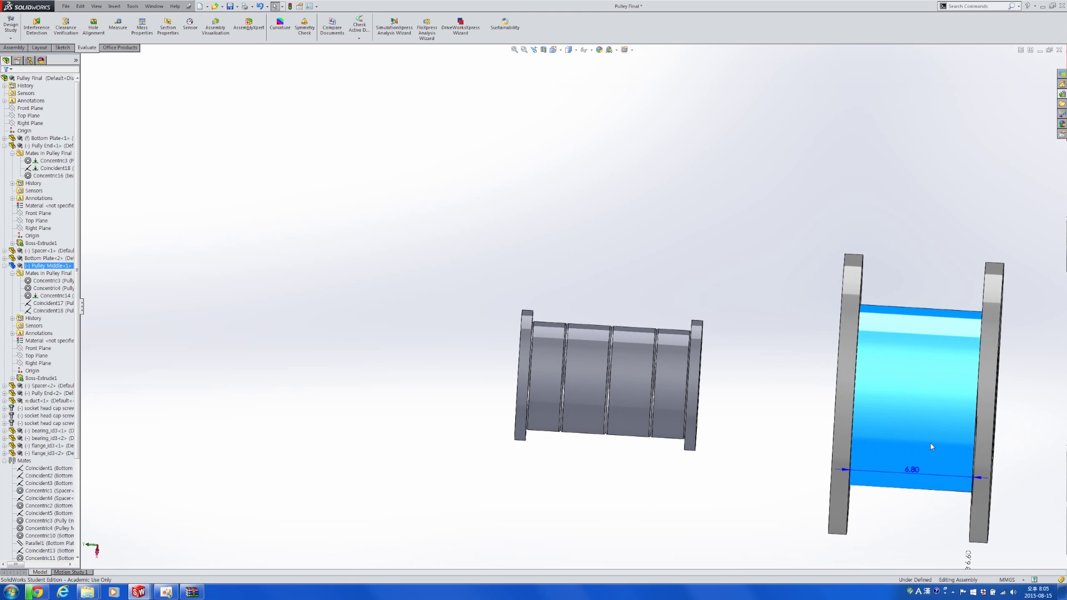
{"action": "double_click", "coordinate": [912, 469]}
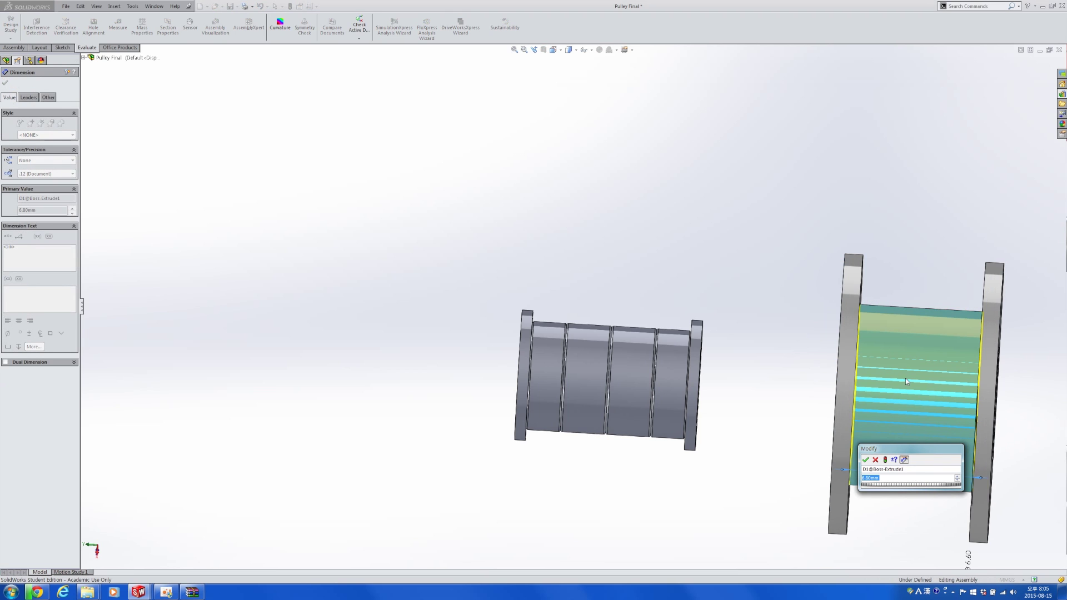
{"action": "key", "text": "Escape"}
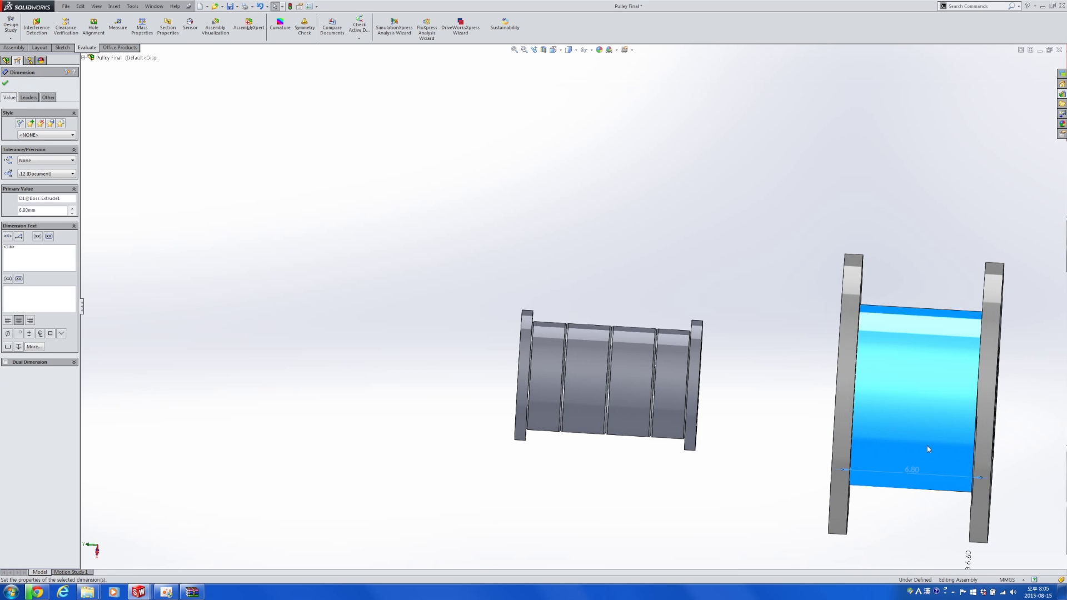
{"action": "key", "text": "Escape"}
Step: Slide the pulley over the bearing stack and mate one flanged bearing's inner flange face coincident with the pulley's outer end face
{"action": "left_click_drag", "start_coordinate": [888, 412], "coordinate": [550, 408]}
{"action": "middle_click_drag", "start_coordinate": [550, 408], "coordinate": [672, 409]}
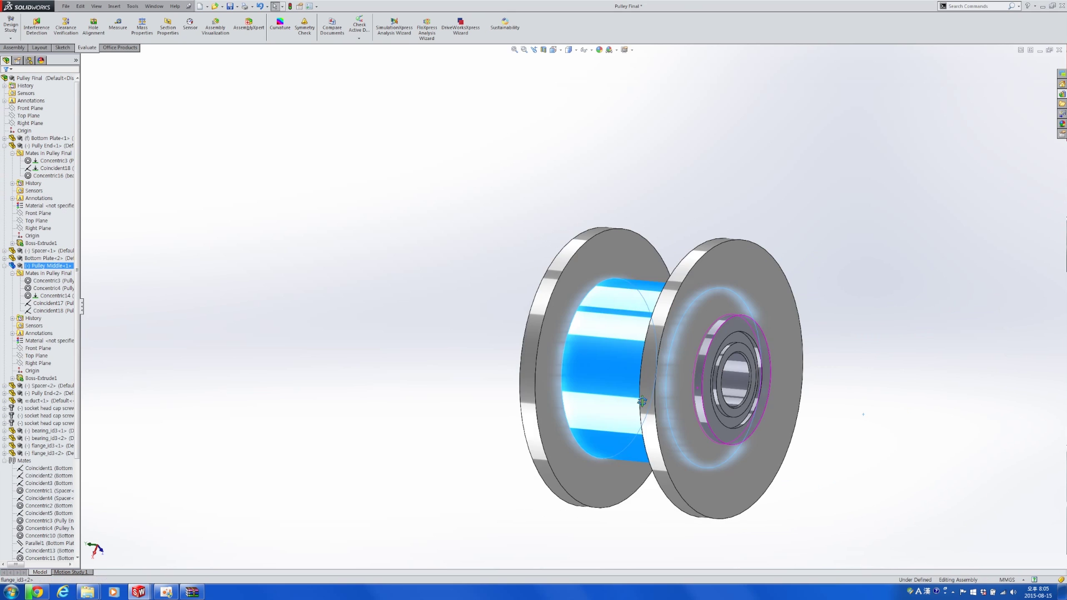
{"action": "left_click", "coordinate": [672, 409]}
{"action": "scroll", "coordinate": [692, 349], "scroll_direction": "down", "scroll_amount": 3}
{"action": "scroll", "coordinate": [692, 349], "scroll_direction": "down", "scroll_amount": 2}
{"action": "middle_click_drag", "start_coordinate": [689, 288], "coordinate": [707, 276]}
{"action": "scroll", "coordinate": [580, 258], "scroll_direction": "down", "scroll_amount": 3}
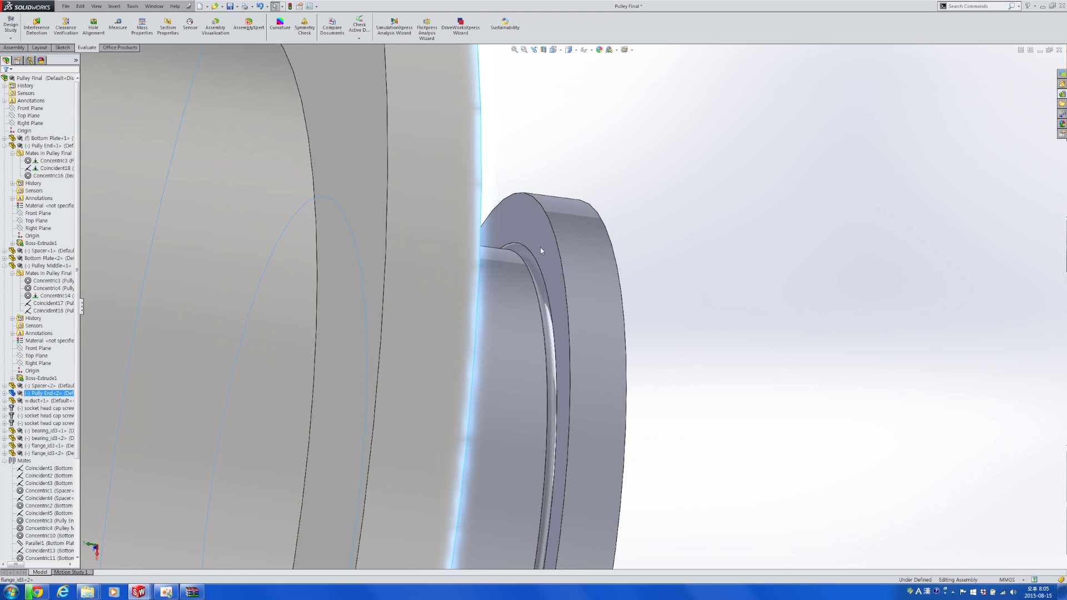
{"action": "left_click", "coordinate": [564, 252]}
{"action": "left_click", "coordinate": [528, 237]}
{"action": "middle_click_drag", "start_coordinate": [578, 232], "coordinate": [524, 209]}
{"action": "left_click", "coordinate": [523, 206], "text": "ctrl"}
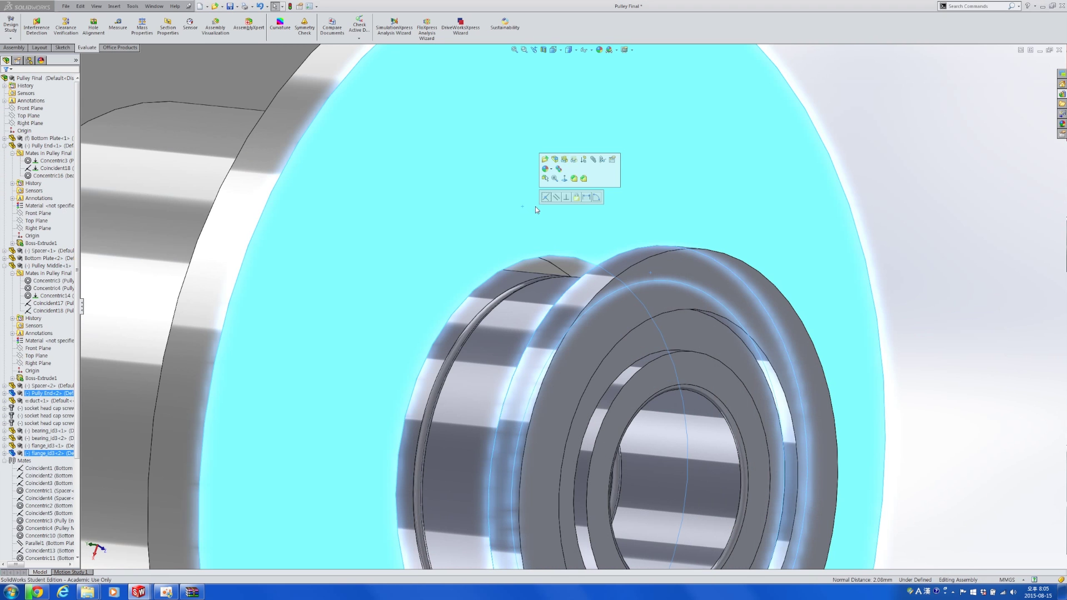
{"action": "scroll", "coordinate": [561, 234], "scroll_direction": "up", "scroll_amount": 5}
{"action": "key", "text": "Escape"}
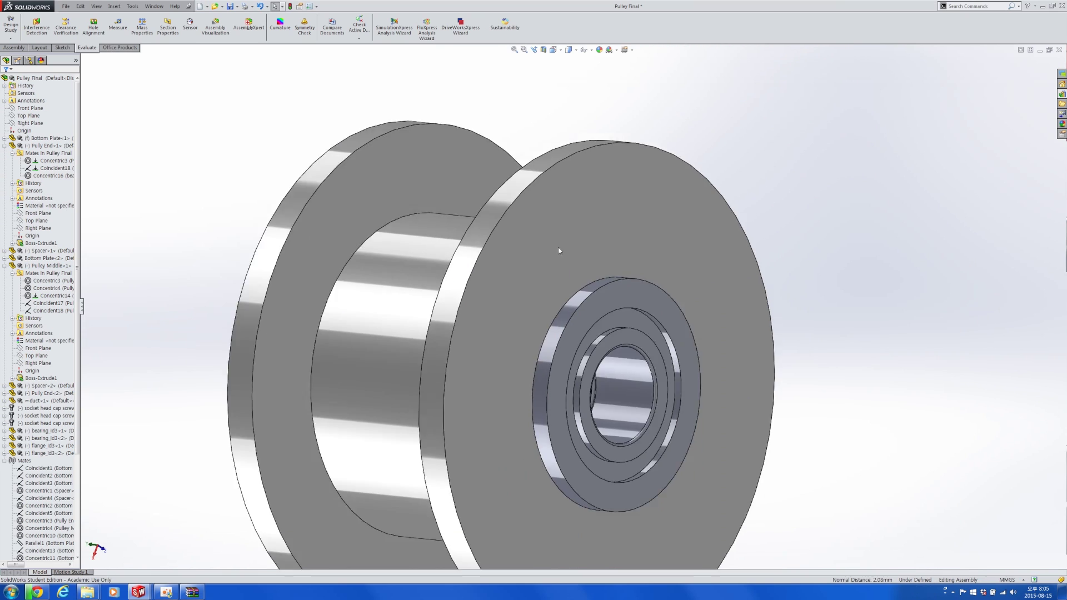
Step: Move the pulley with its bearings onto the uppermost shaft inside the red frame
{"action": "scroll", "coordinate": [558, 250], "scroll_direction": "up", "scroll_amount": 5}
{"action": "middle_click_drag", "start_coordinate": [558, 250], "coordinate": [624, 257]}
{"action": "left_click", "coordinate": [525, 340]}
{"action": "middle_click_drag", "start_coordinate": [525, 340], "coordinate": [630, 214]}
{"action": "left_click_drag", "start_coordinate": [631, 215], "coordinate": [928, 368]}
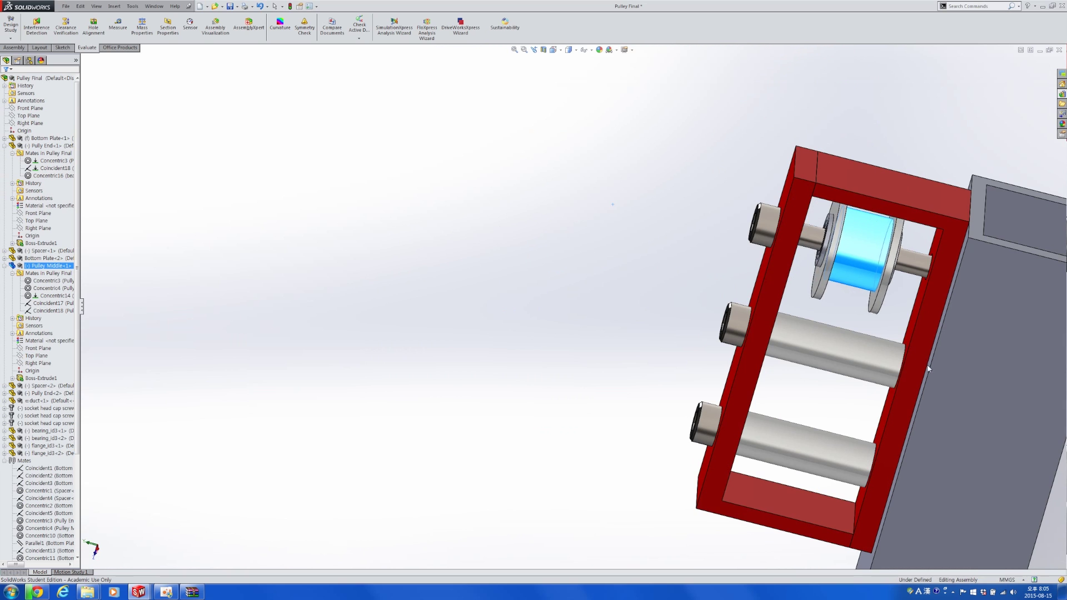
{"action": "scroll", "coordinate": [945, 266], "scroll_direction": "down", "scroll_amount": 5}
{"action": "mouse_move", "coordinate": [836, 238]}
{"action": "middle_mouse_down"}
{"action": "mouse_move", "coordinate": [845, 236]}
{"action": "mouse_move", "coordinate": [838, 221]}
{"action": "middle_mouse_up"}
{"action": "key", "text": "F2"}
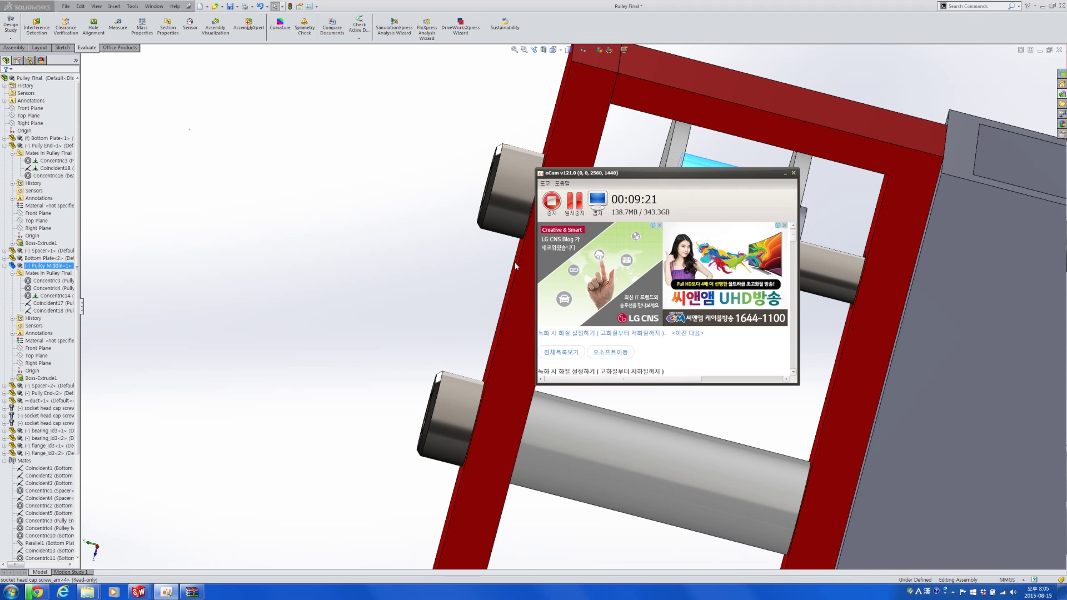
Step: Switch to Chrome and close the three open MISUMI bearing product pages, returning to the Ball Bearings list
{"action": "left_click", "coordinate": [38, 592]}
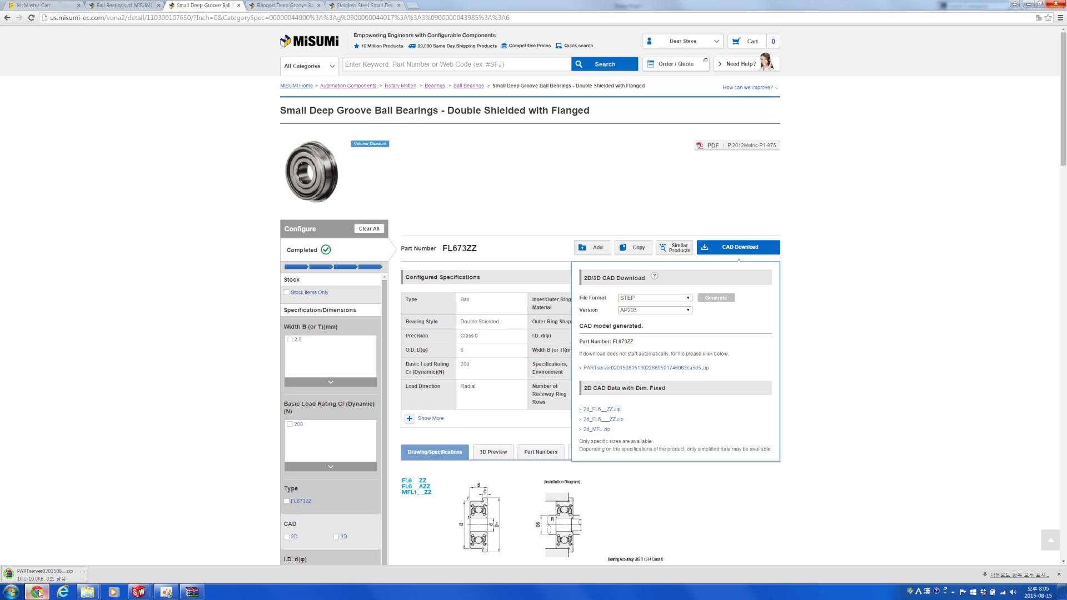
{"action": "left_click", "coordinate": [277, 5]}
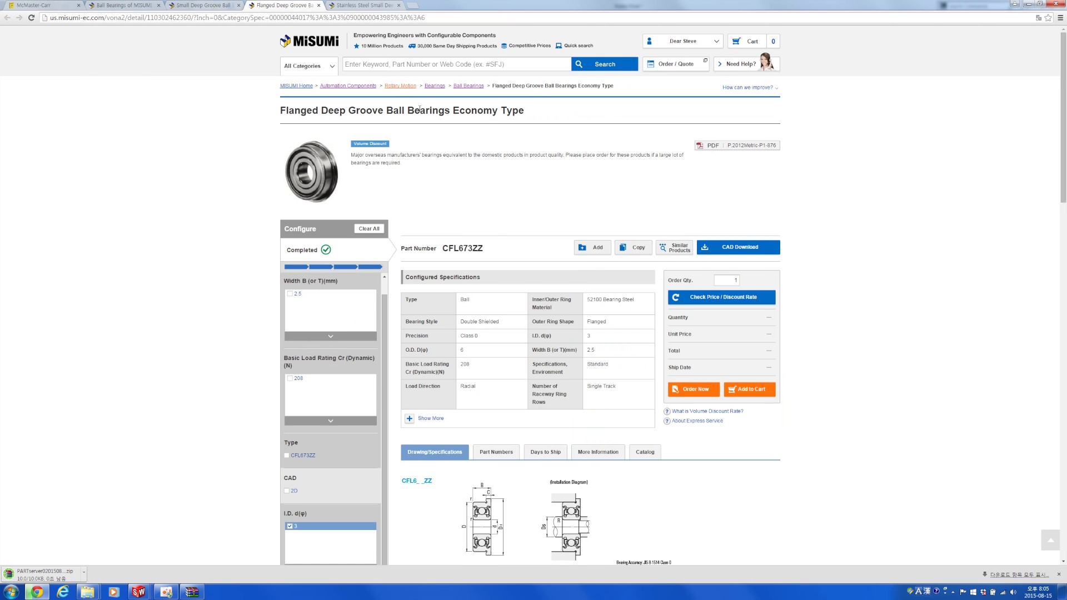
{"action": "key", "text": "ctrl+w"}
{"action": "key", "text": "ctrl+w"}
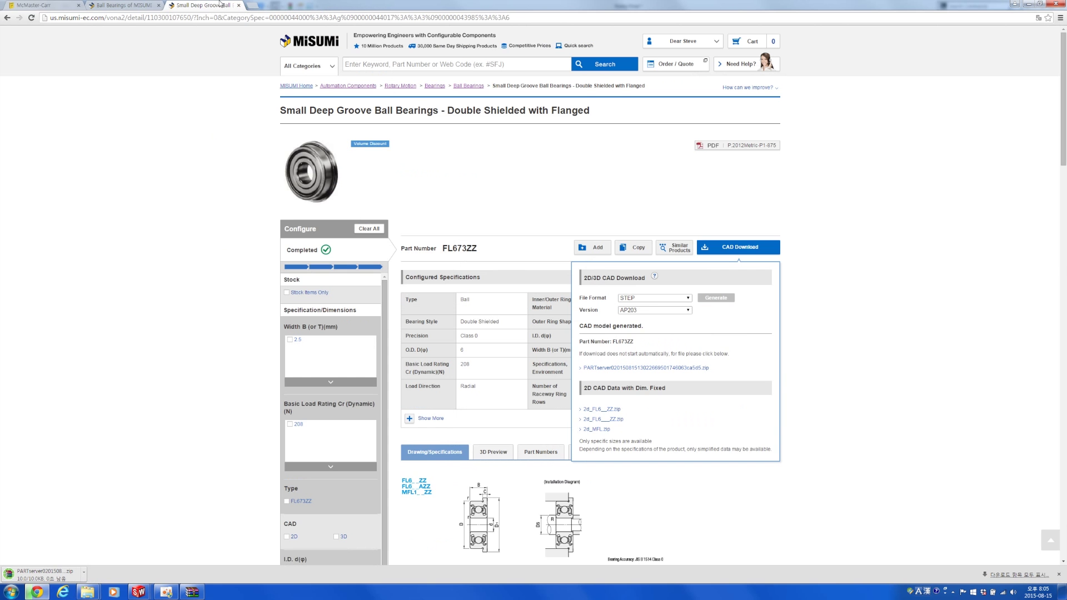
{"action": "key", "text": "ctrl+w"}
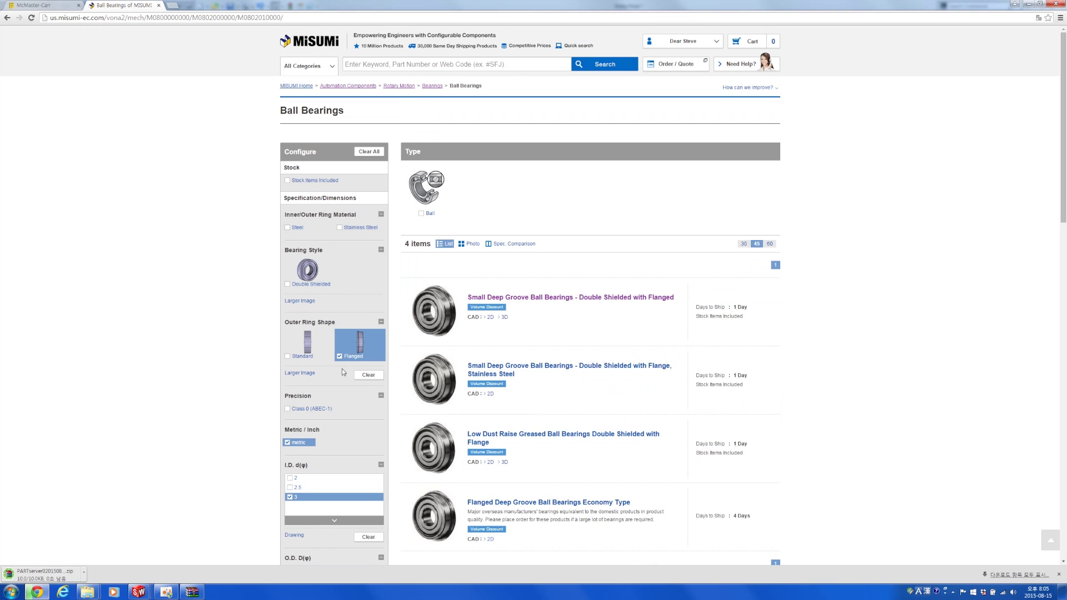
Step: Remove the flanged and 3 mm inner-diameter filters and reopen MISUMI's full Ball Bearings category
{"action": "left_click", "coordinate": [340, 358]}
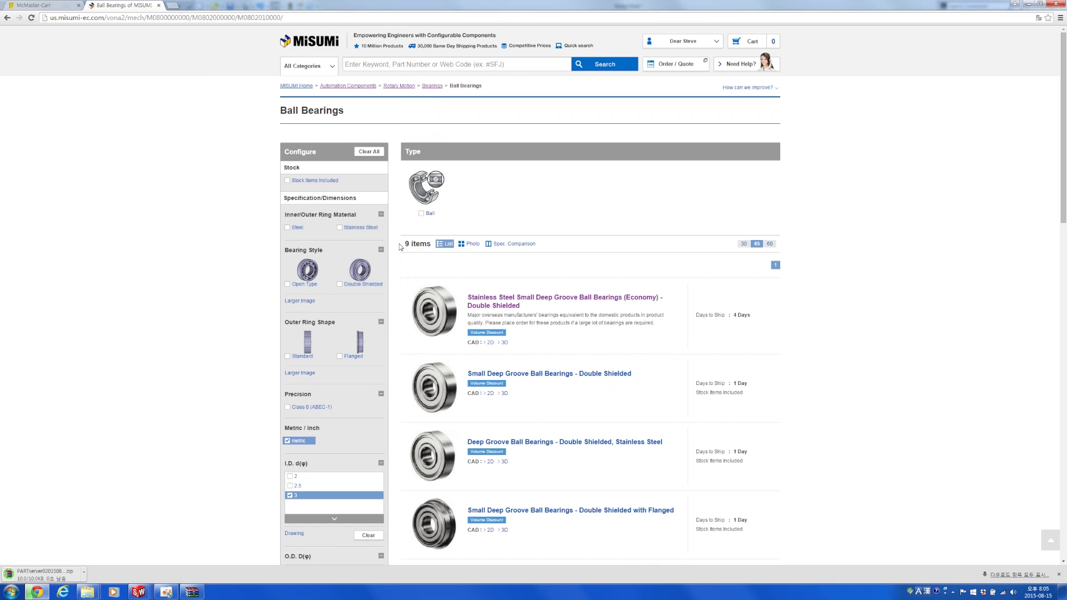
{"action": "left_click", "coordinate": [290, 496]}
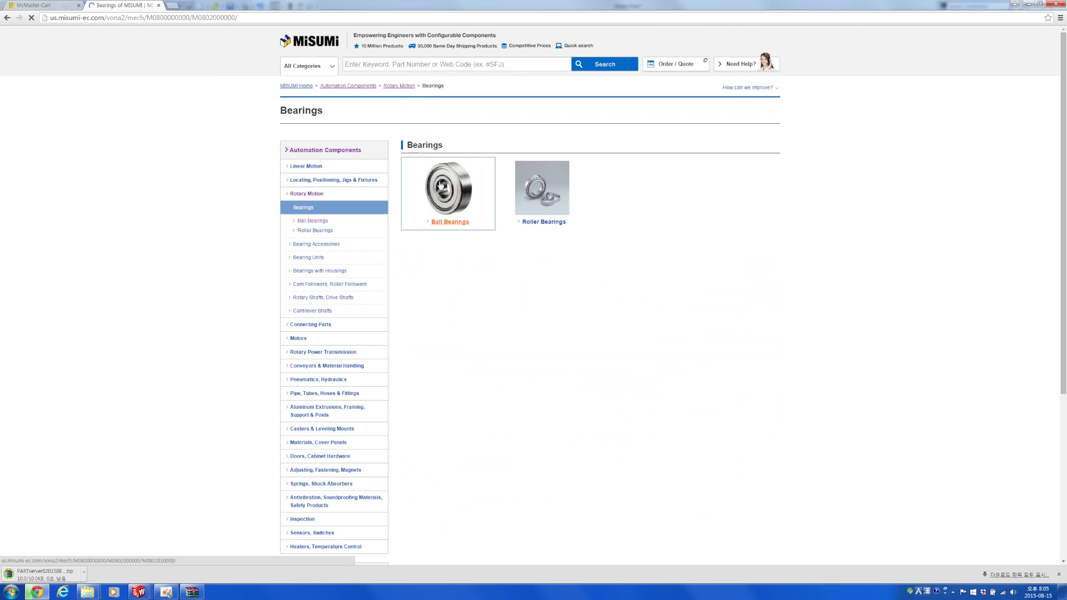
{"action": "left_click", "coordinate": [475, 221]}
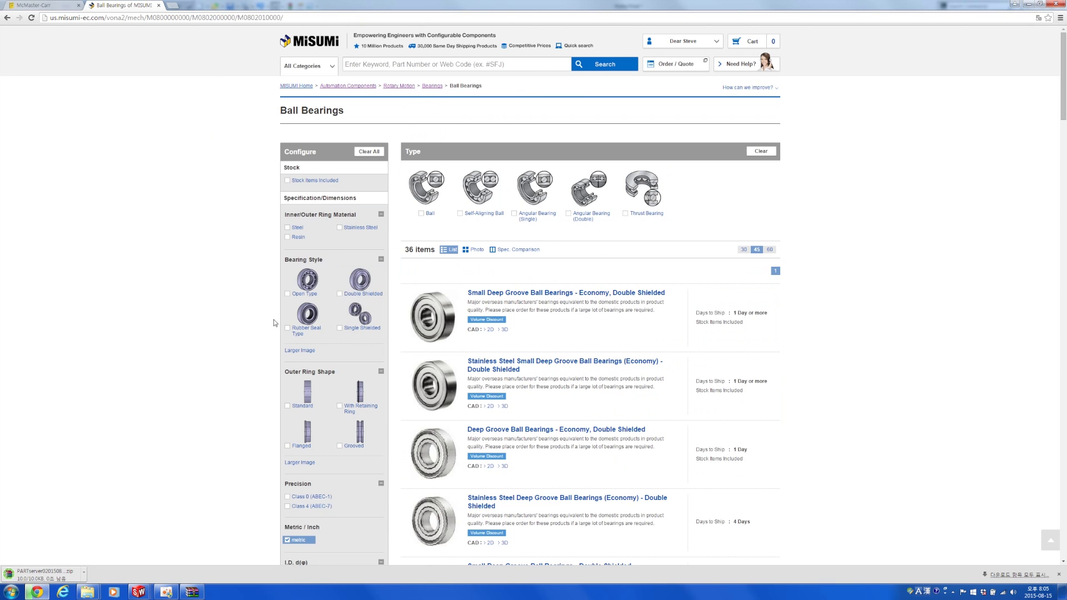
Step: Filter the ball bearings by the Thrust Bearing type and check which inner diameters are offered
{"action": "scroll", "coordinate": [274, 322], "scroll_direction": "down", "scroll_amount": 3}
{"action": "scroll", "coordinate": [296, 382], "scroll_direction": "up", "scroll_amount": 3}
{"action": "left_click", "coordinate": [627, 215]}
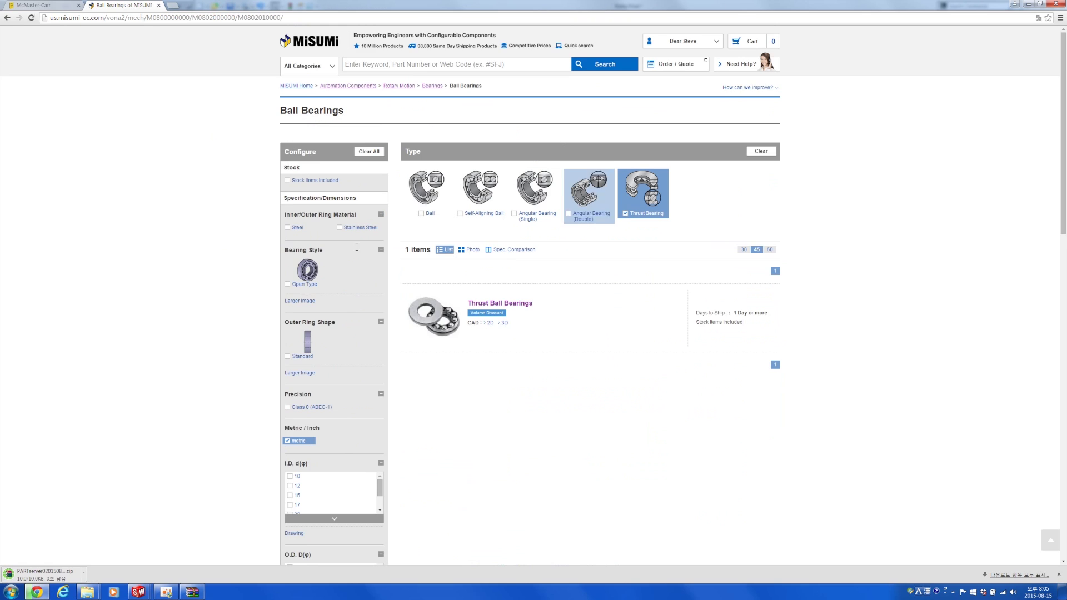
{"action": "scroll", "coordinate": [320, 351], "scroll_direction": "down", "scroll_amount": 1}
{"action": "right_click", "coordinate": [319, 351]}
{"action": "left_click", "coordinate": [200, 359]}
{"action": "scroll", "coordinate": [200, 358], "scroll_direction": "down", "scroll_amount": 4}
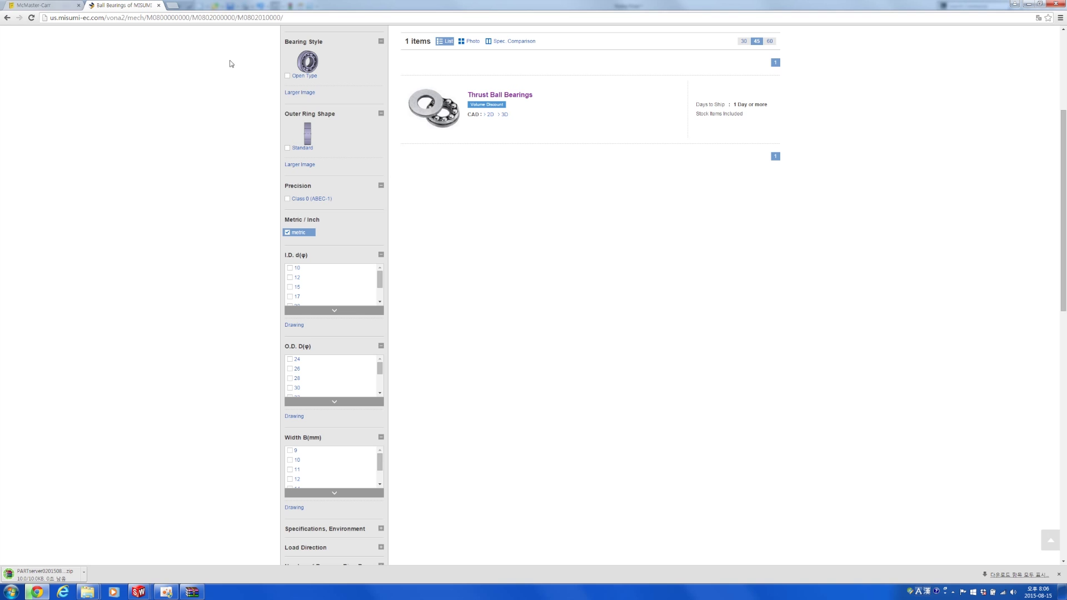
Step: Go to the McMaster-Carr catalogue and open Ball and Roller Bearings within its Bearings category
{"action": "key", "text": "ctrl+shift+Tab"}
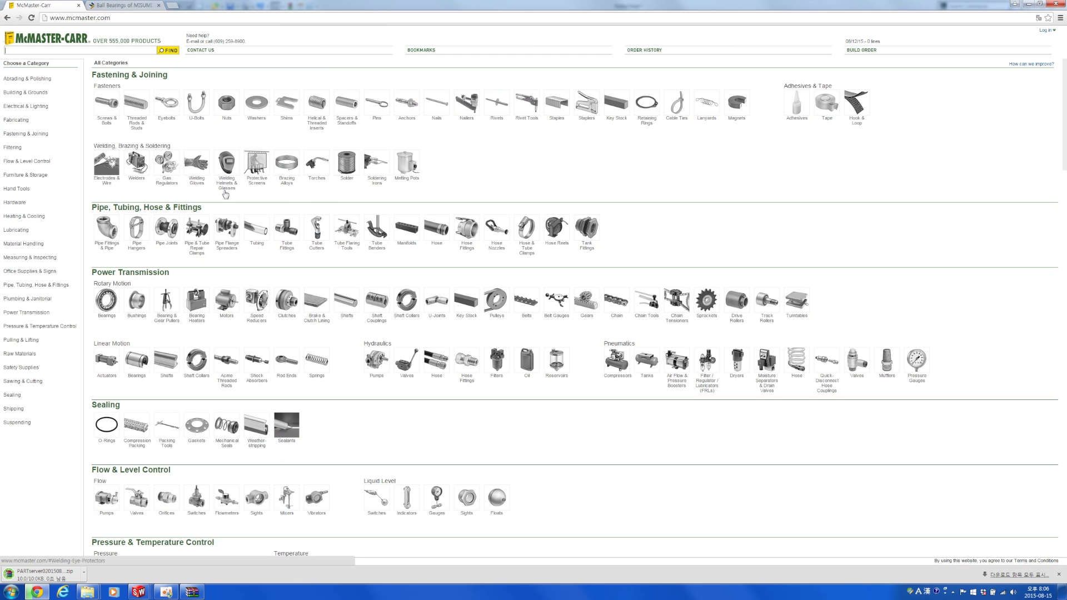
{"action": "left_click", "coordinate": [112, 310]}
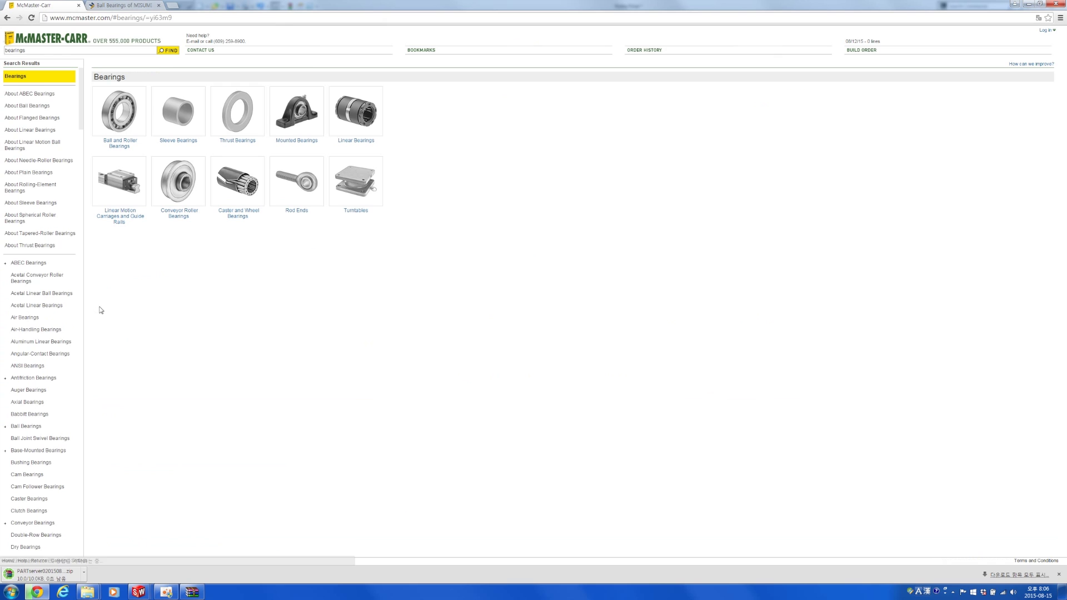
{"action": "left_click", "coordinate": [127, 107]}
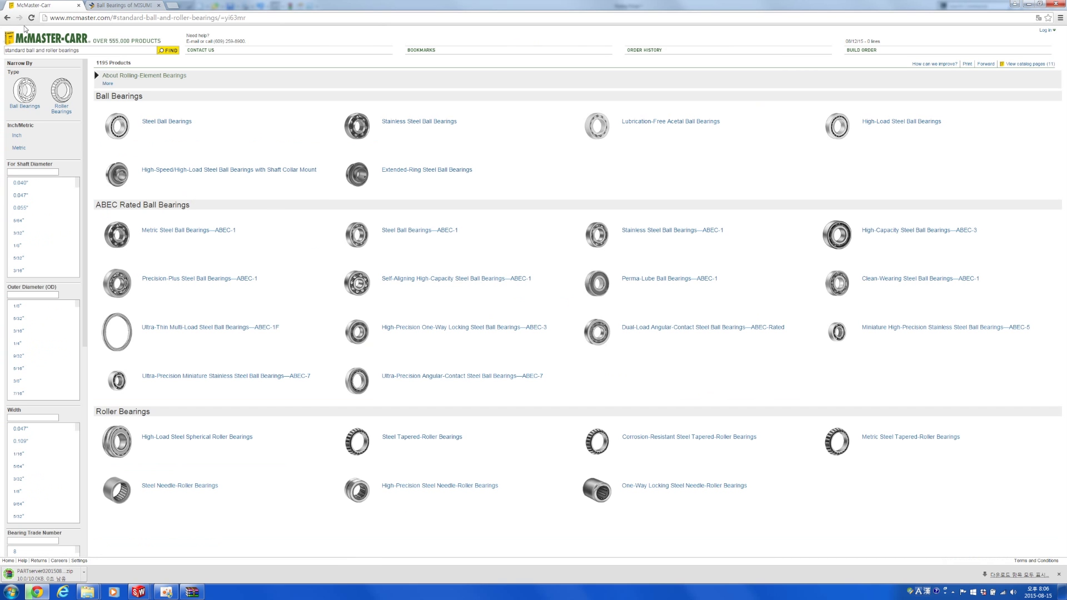
Step: Search McMaster-Carr for thrust bearings and open the Ball and Roller Thrust Bearings category
{"action": "left_click", "coordinate": [101, 50]}
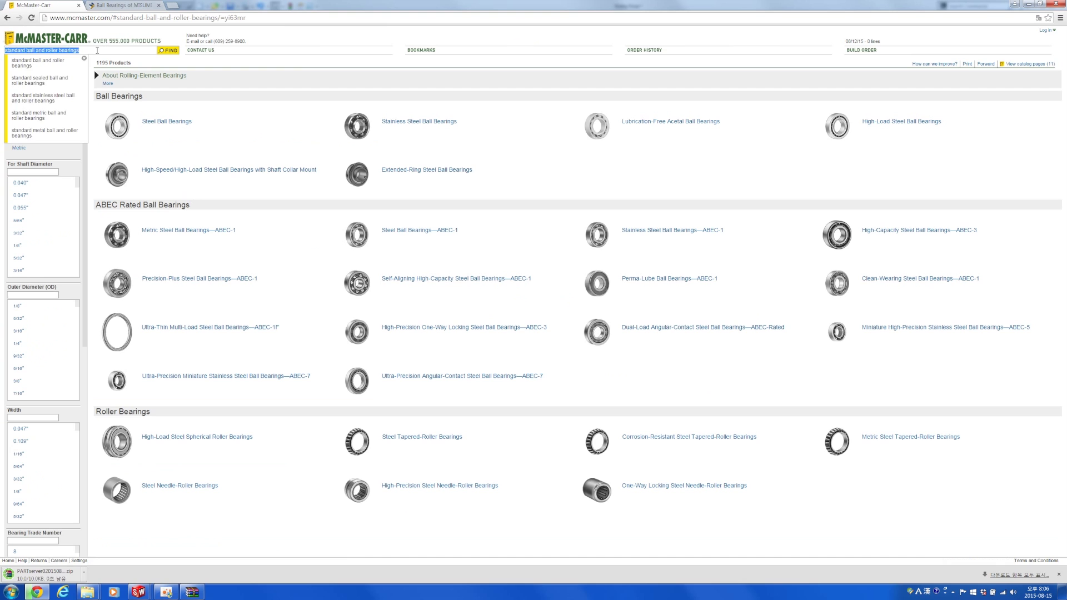
{"action": "type", "text": "thrust bearings"}
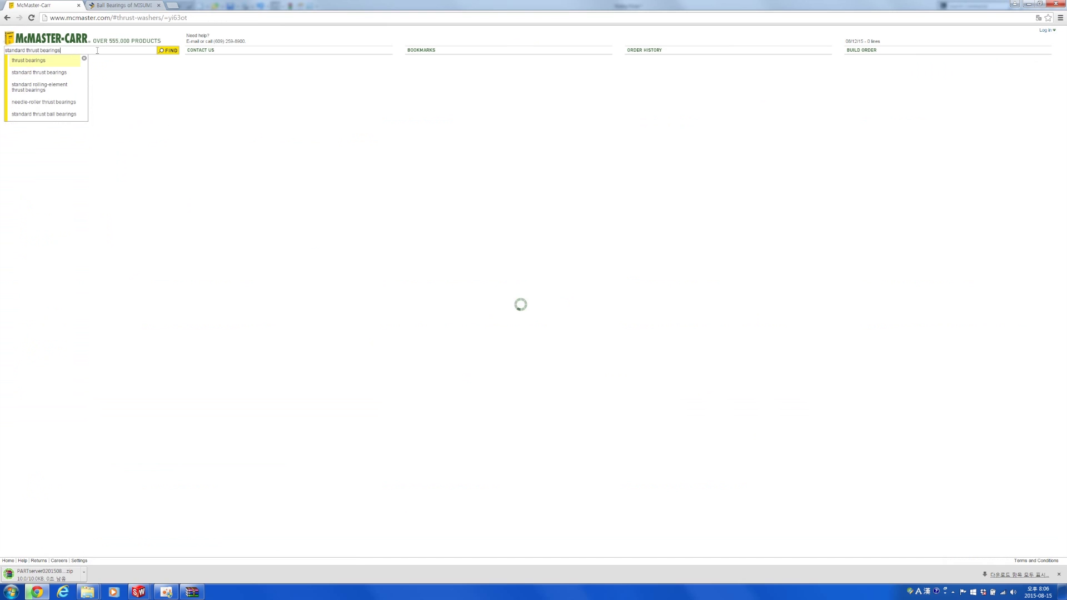
{"action": "key", "text": "Return"}
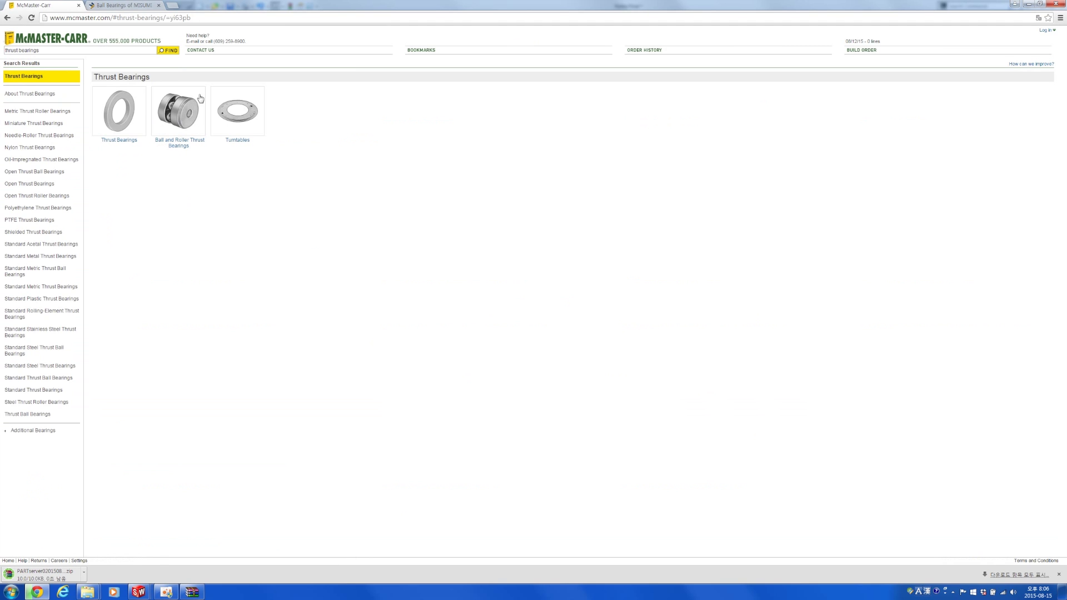
{"action": "left_click", "coordinate": [178, 140]}
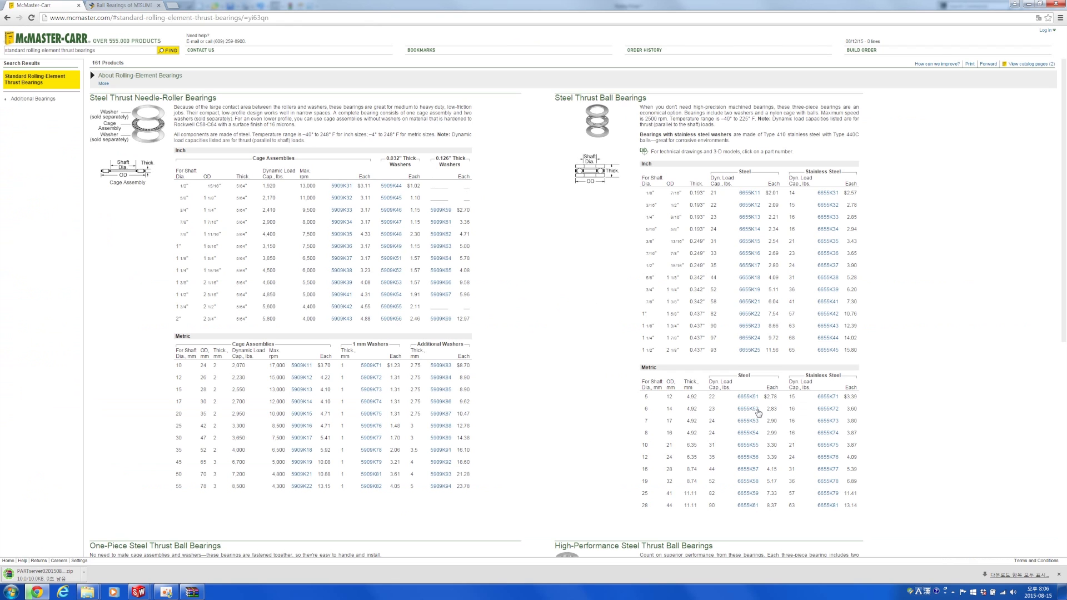
Step: Compare the steel thrust ball bearing shaft diameters and open the product details of stainless steel bearing 6655K31
{"action": "mouse_move", "coordinate": [649, 396]}
{"action": "left_mouse_down"}
{"action": "mouse_move", "coordinate": [644, 382]}
{"action": "mouse_move", "coordinate": [642, 400]}
{"action": "left_mouse_up"}
{"action": "left_click_drag", "start_coordinate": [640, 191], "coordinate": [638, 209]}
{"action": "left_click", "coordinate": [619, 201]}
{"action": "left_click", "coordinate": [828, 194]}
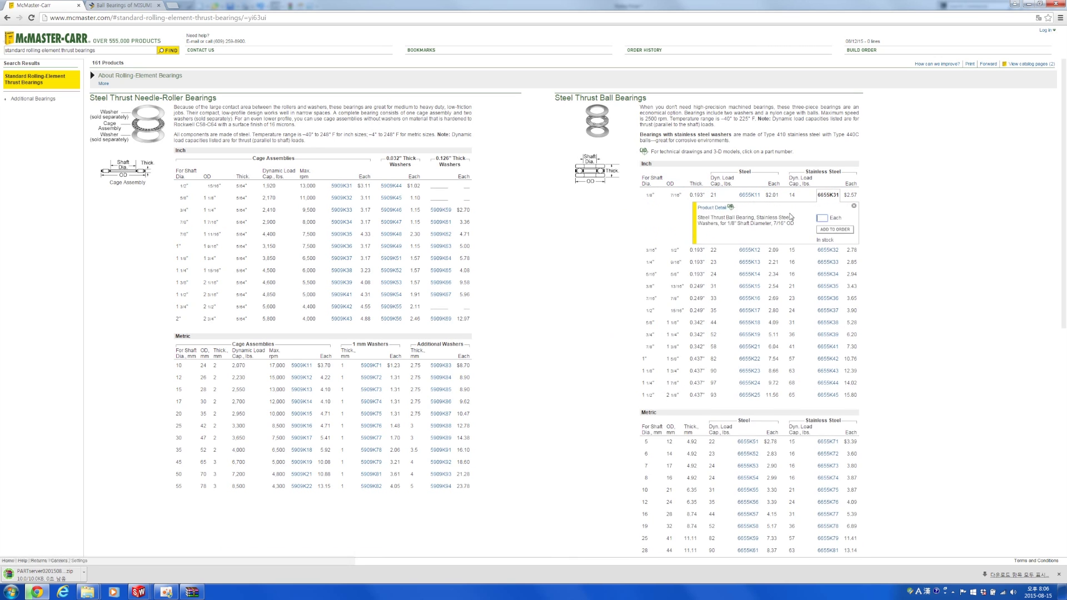
{"action": "left_click", "coordinate": [726, 207]}
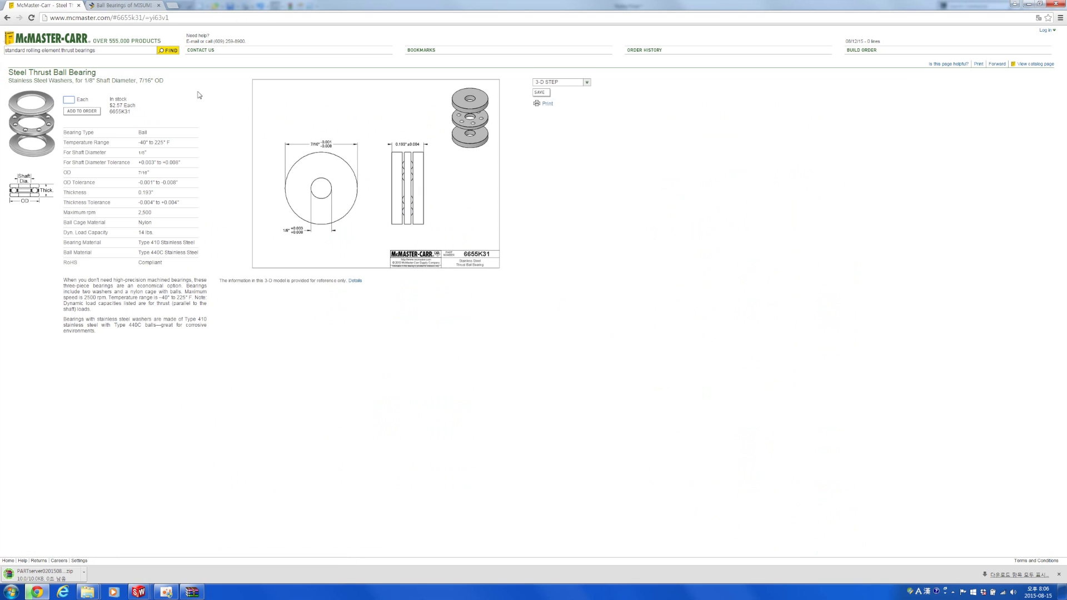
Step: Try to save the 3-D STEP model of thrust bearing 6655K31 from its product page in Chrome
{"action": "left_click", "coordinate": [542, 93]}
{"action": "right_click", "coordinate": [543, 92]}
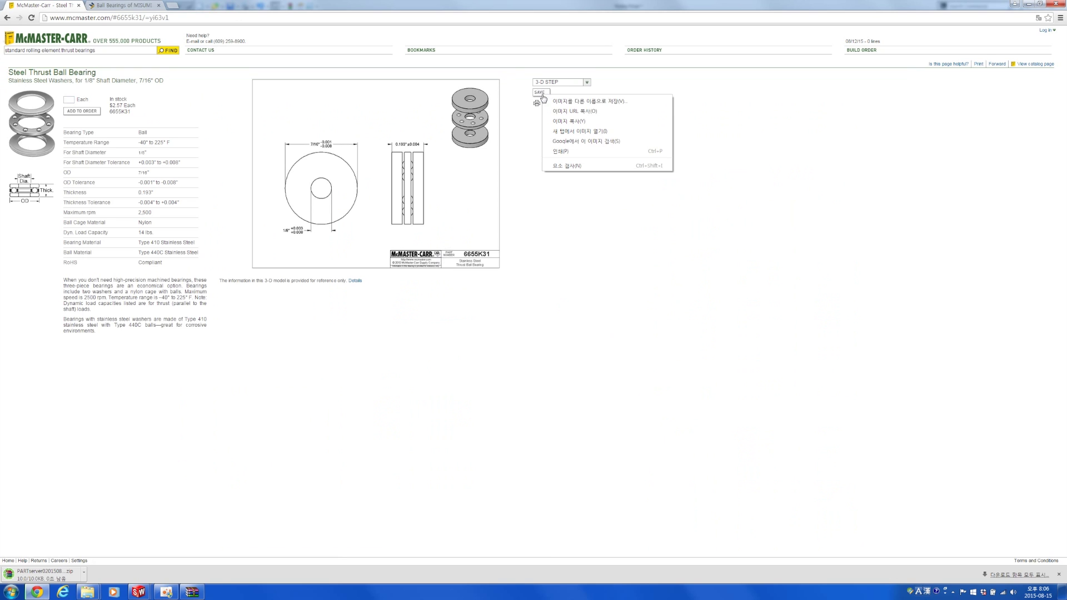
{"action": "left_click", "coordinate": [581, 114]}
{"action": "right_click", "coordinate": [538, 97]}
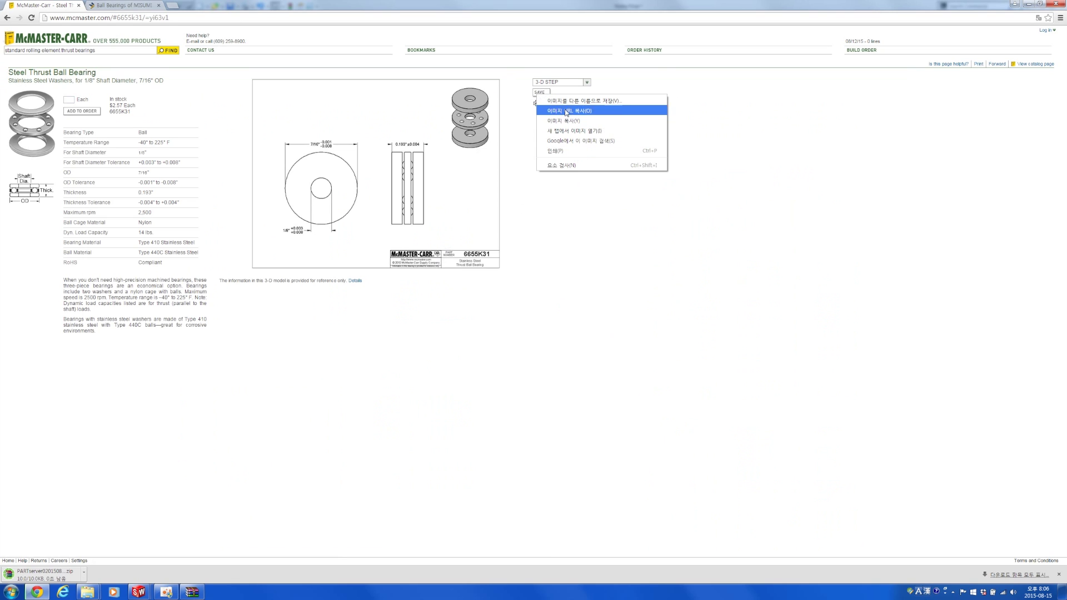
{"action": "left_click", "coordinate": [532, 139]}
{"action": "left_click", "coordinate": [542, 93]}
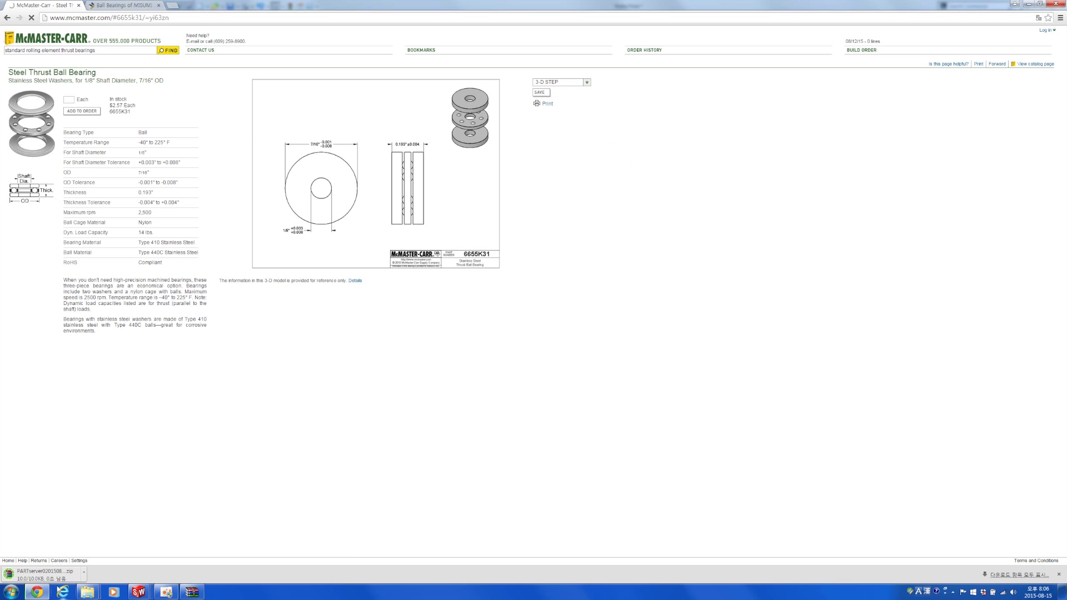
Step: Open the 6655K31 product page in Internet Explorer from its copied address and download the 3-D STEP model
{"action": "left_click", "coordinate": [210, 19]}
{"action": "key", "text": "ctrl+c"}
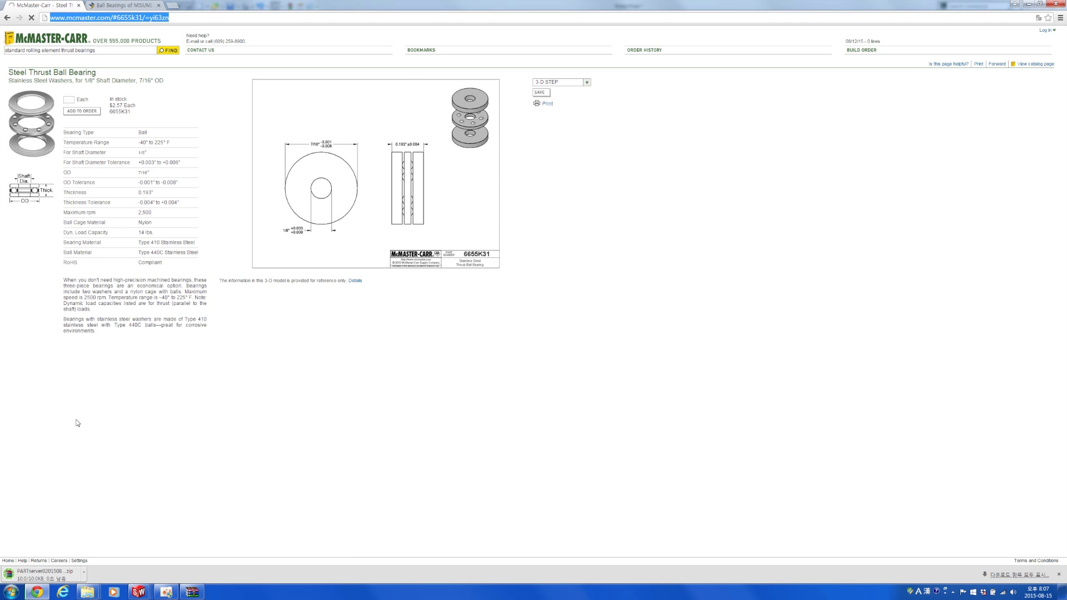
{"action": "left_click", "coordinate": [65, 592]}
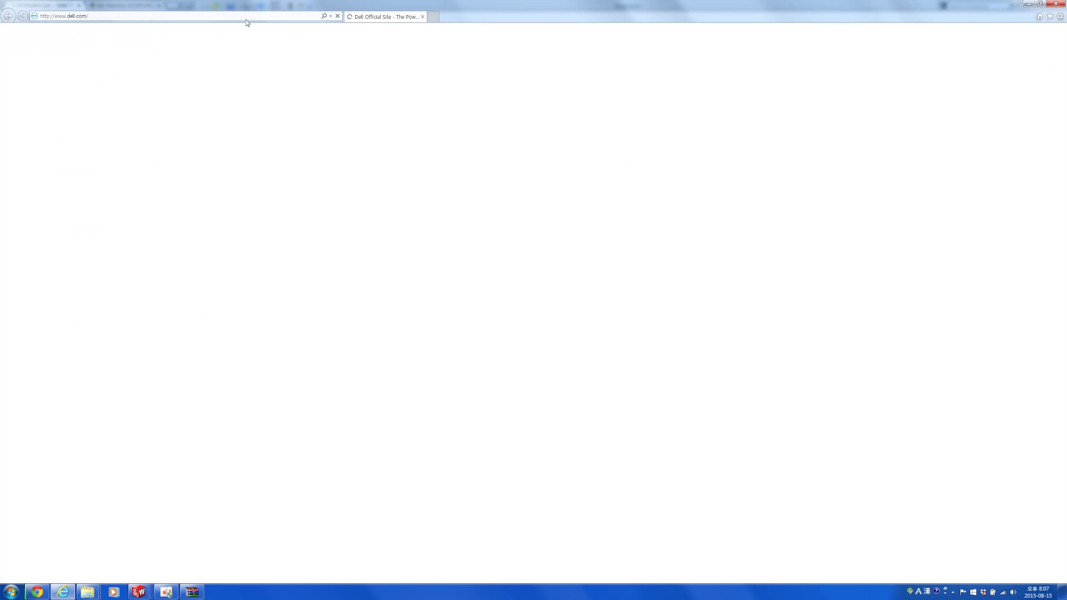
{"action": "key", "text": "ctrl+v"}
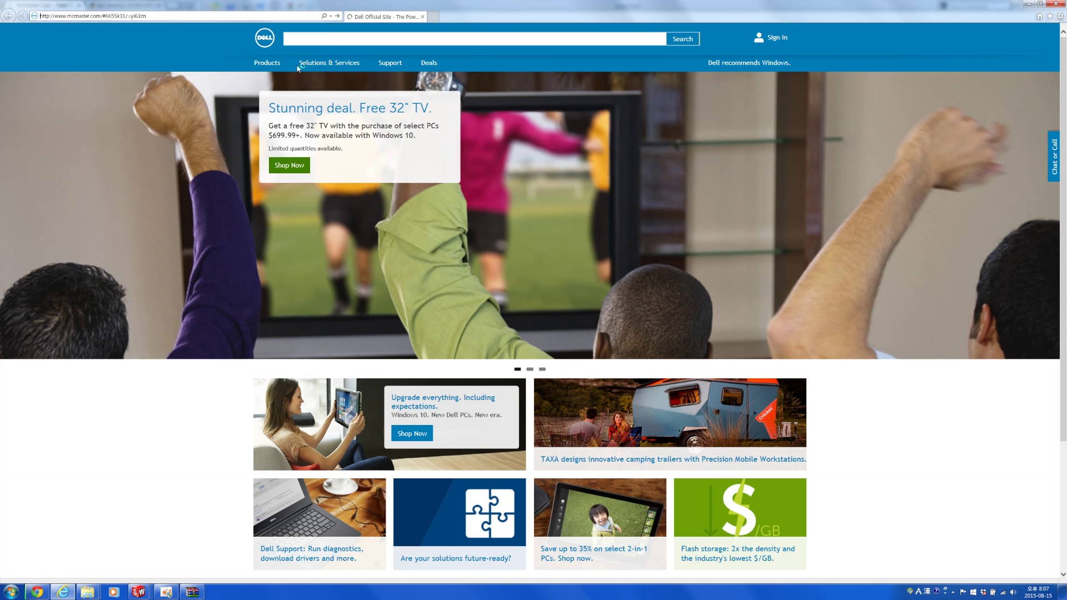
{"action": "key", "text": "Return"}
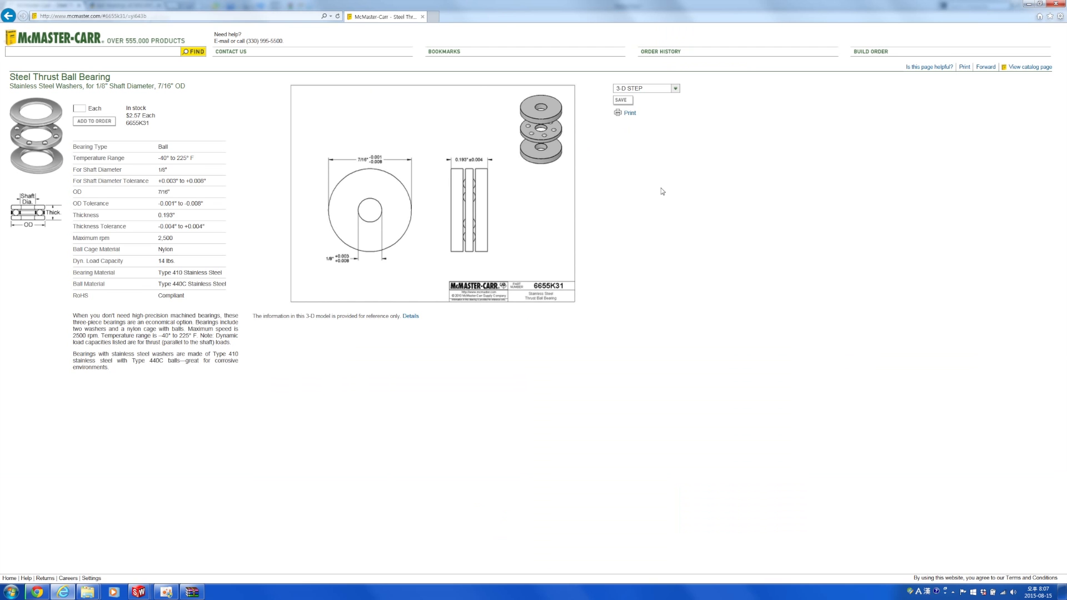
{"action": "left_click", "coordinate": [623, 100]}
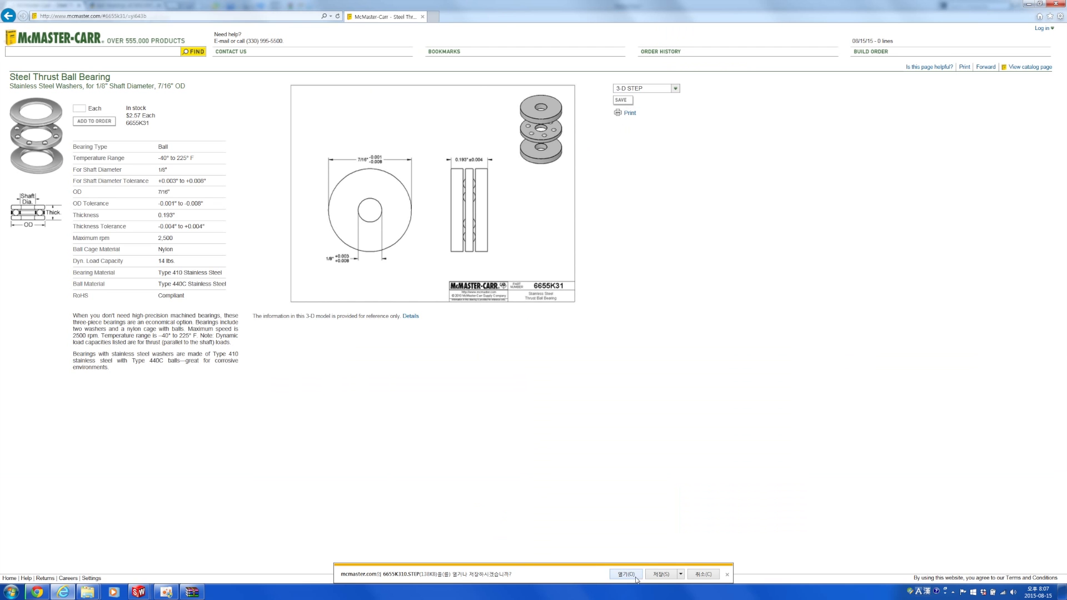
{"action": "left_click", "coordinate": [658, 574]}
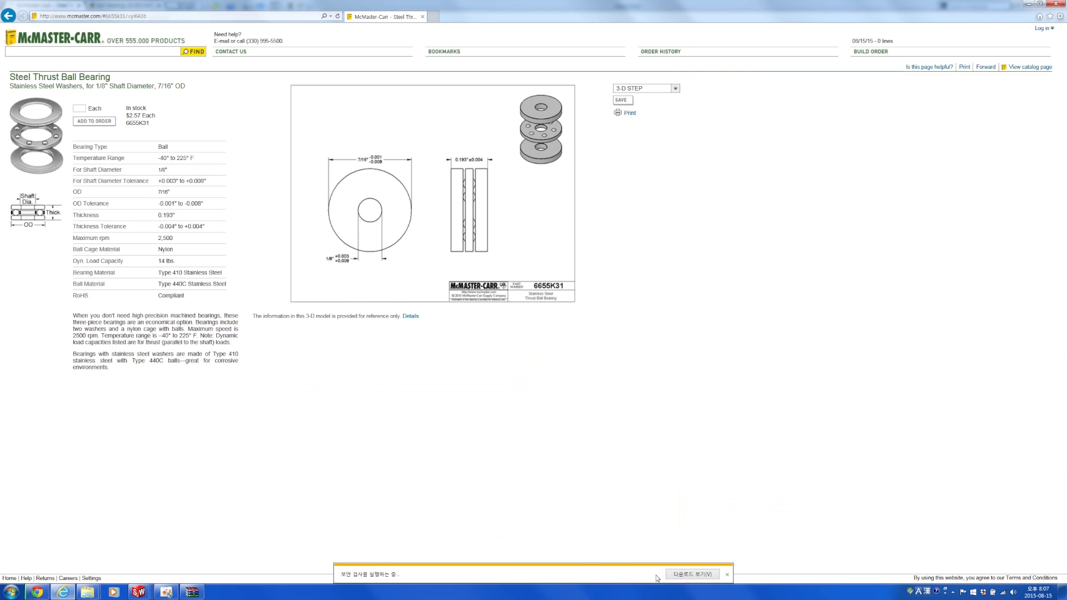
Step: Open the downloaded 6655K310.STEP from the Downloads folder in SolidWorks and decline feature recognition
{"action": "left_click", "coordinate": [87, 592]}
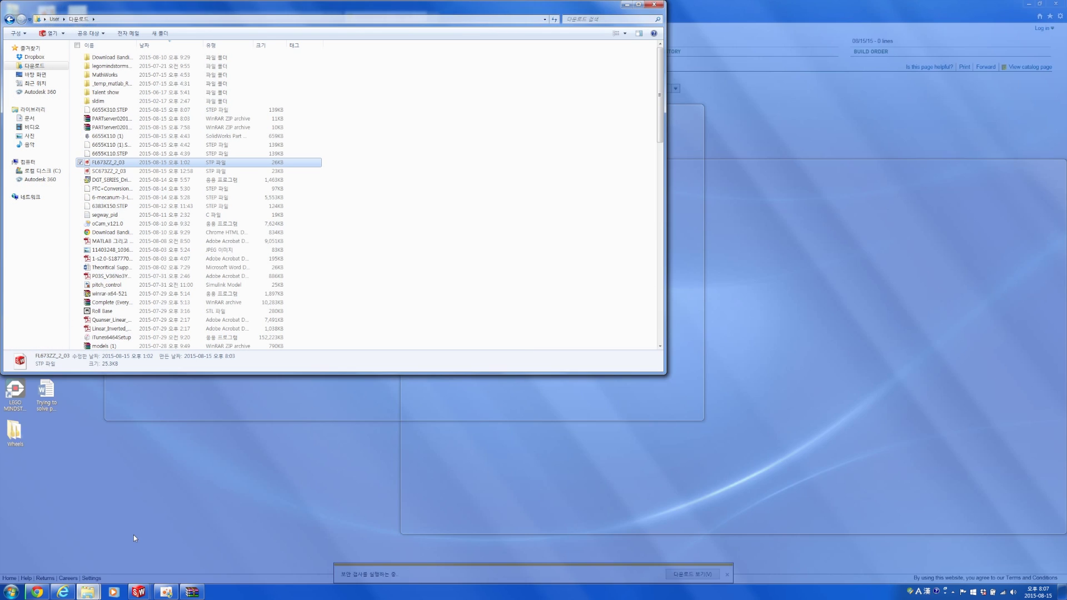
{"action": "left_click", "coordinate": [133, 534]}
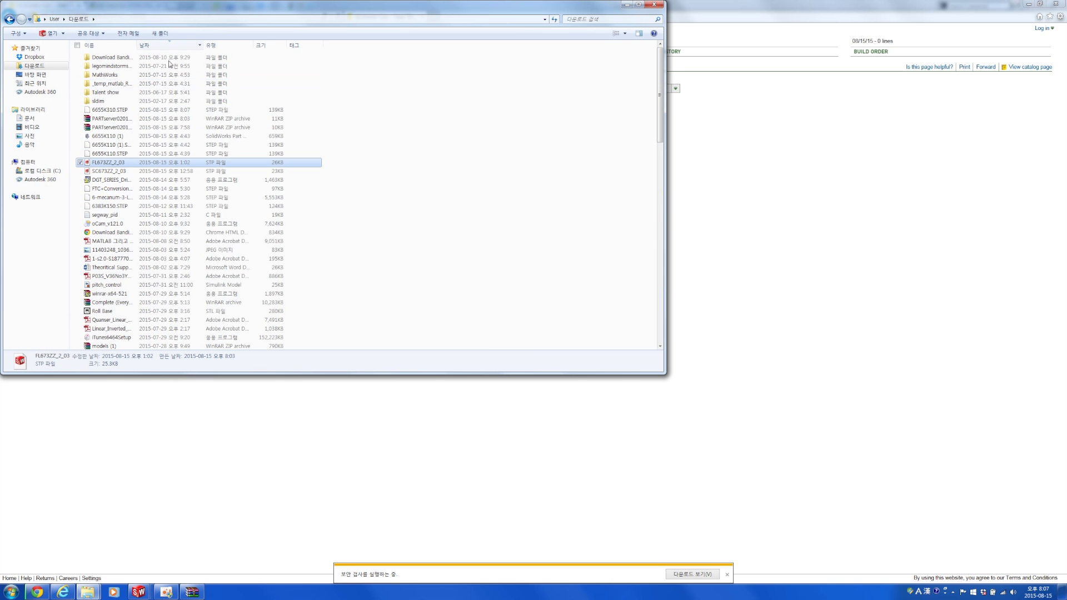
{"action": "left_click_drag", "start_coordinate": [165, 110], "coordinate": [407, 269]}
{"action": "key", "text": "alt+Tab"}
{"action": "key", "text": "alt+Tab"}
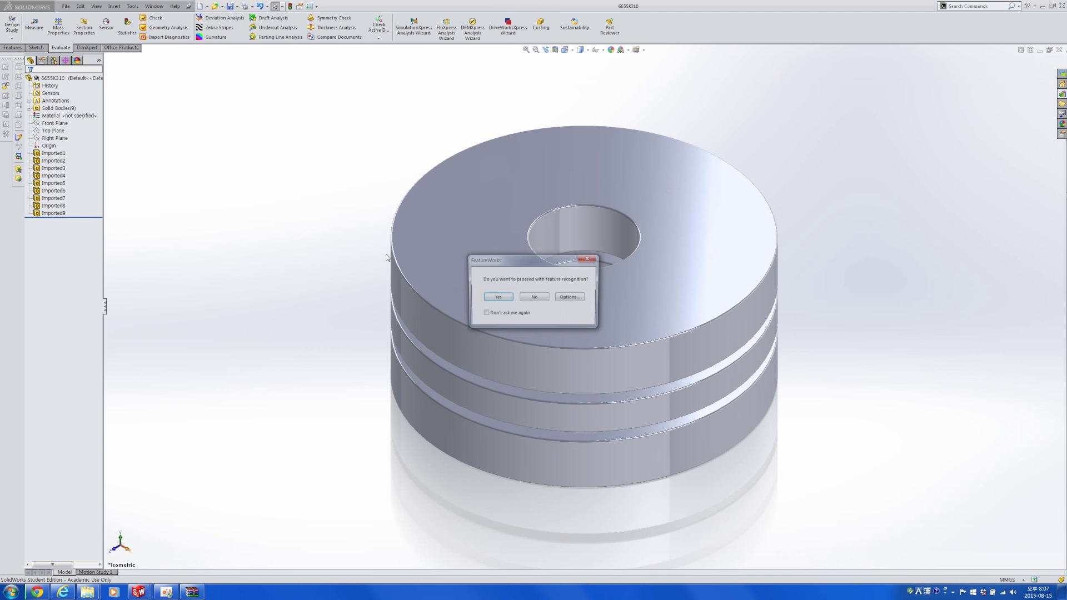
{"action": "left_click", "coordinate": [534, 298]}
{"action": "middle_click_drag", "start_coordinate": [328, 341], "coordinate": [317, 267]}
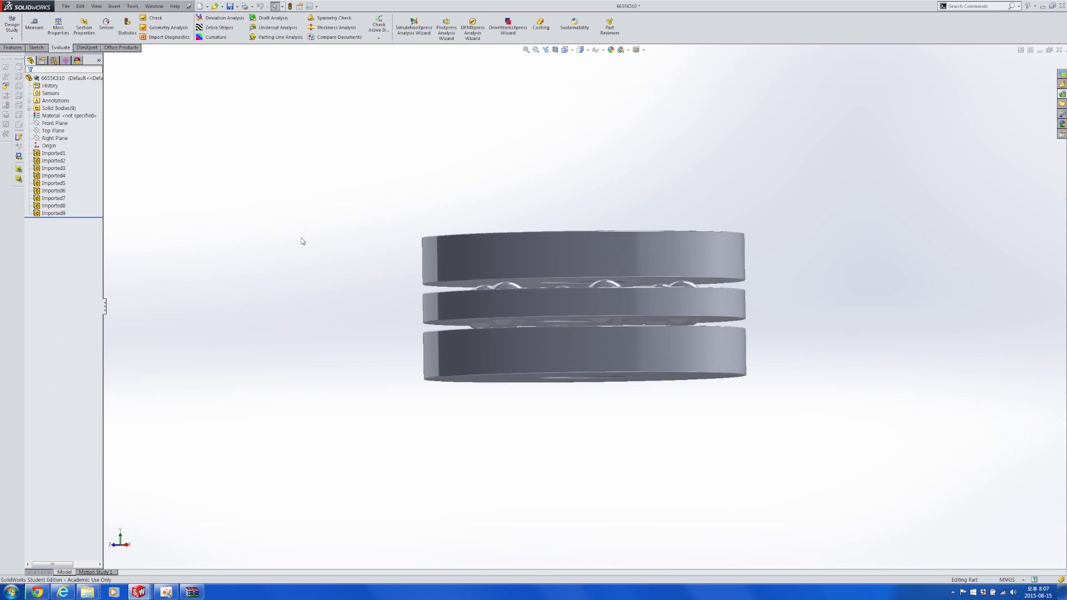
Step: Save the imported thrust bearing as a part in the Video 4 folder under a name starting with thrust_id3
{"action": "key", "text": "ctrl+s"}
{"action": "type", "text": "t"}
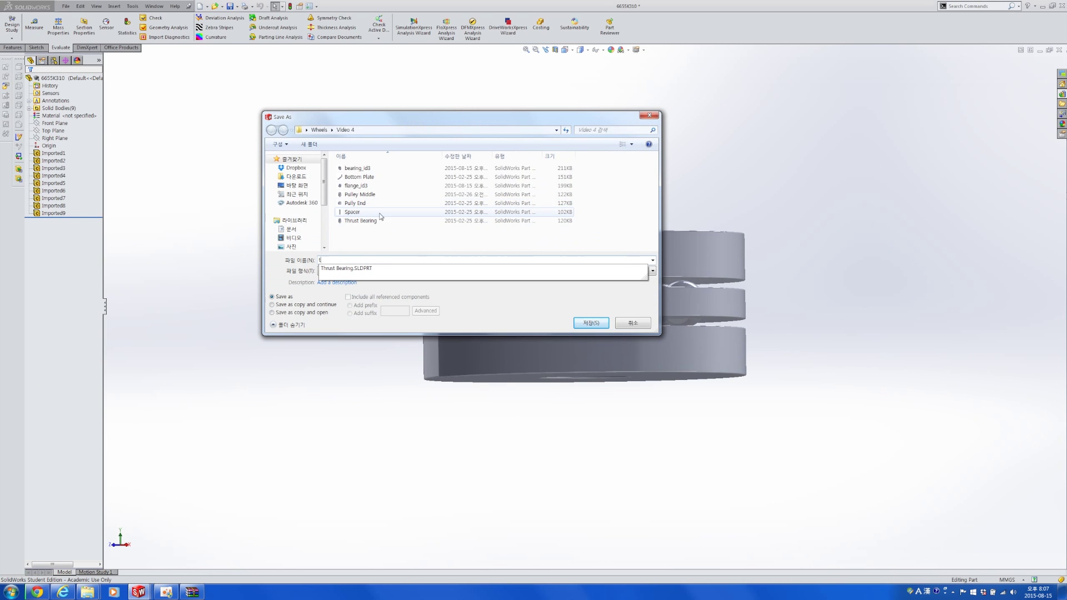
{"action": "type", "text": "hrust_id"}
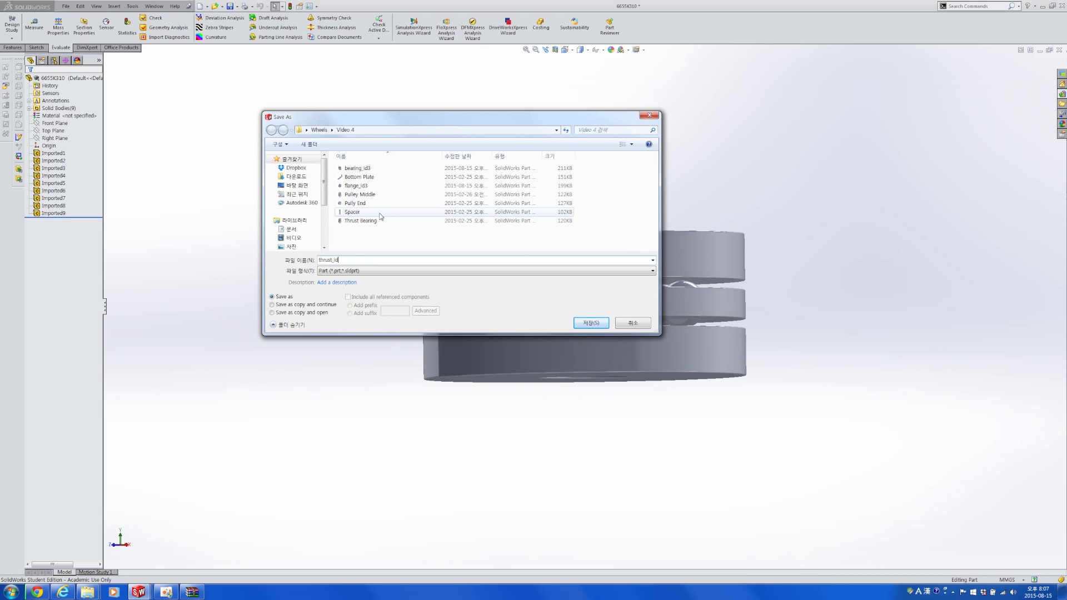
{"action": "type", "text": "3..mm"}
{"action": "key", "text": "Return"}
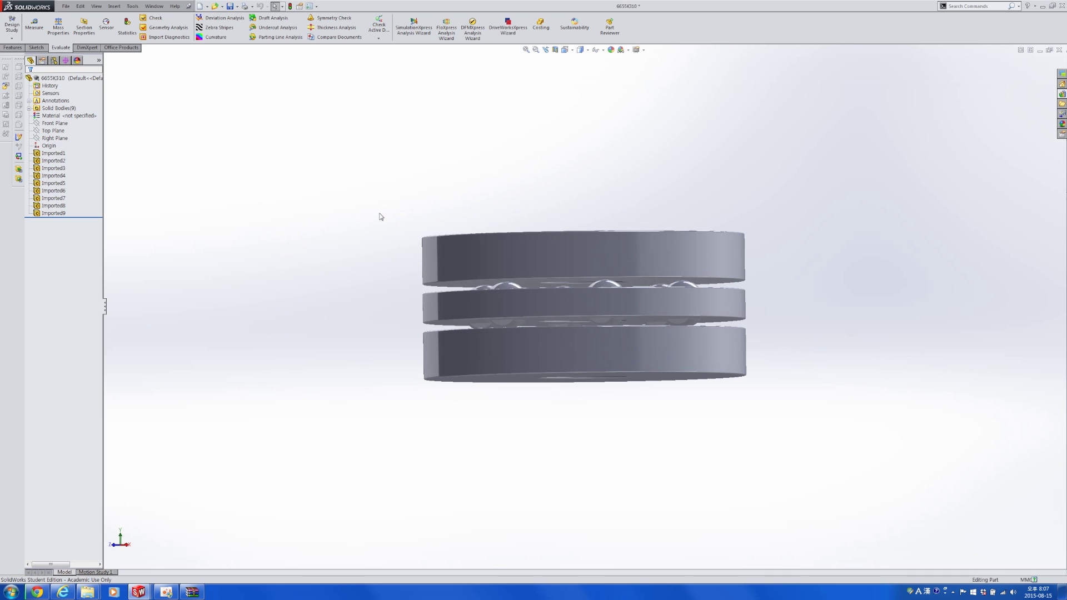
Step: Return to the Pulley Final assembly and insert the saved thrust_id3 bearing in the open space beside the red frame
{"action": "key", "text": "ctrl+Tab"}
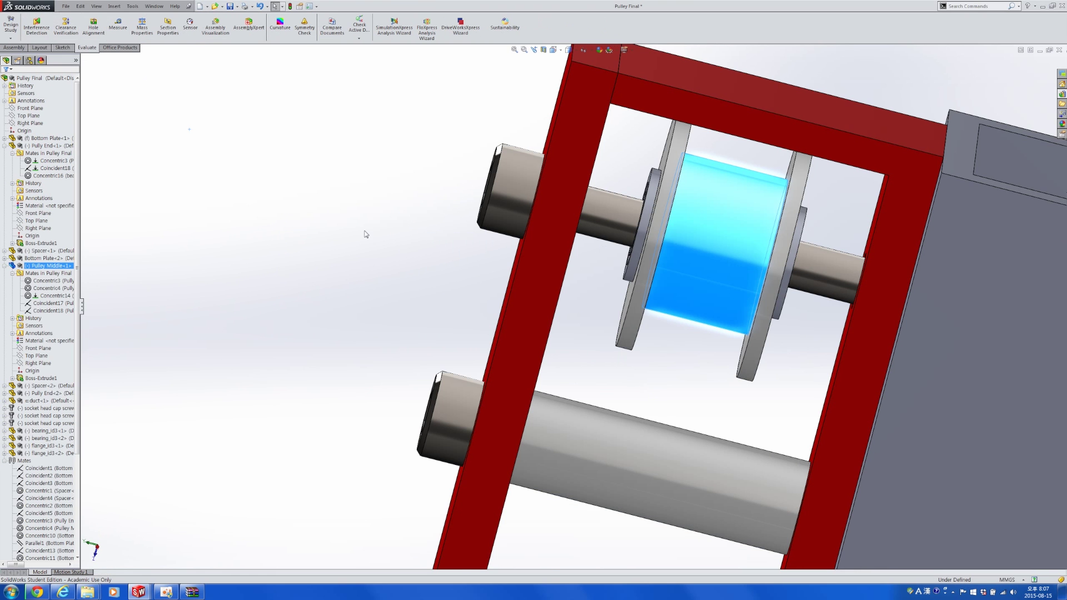
{"action": "scroll", "coordinate": [364, 231], "scroll_direction": "up", "scroll_amount": 3}
{"action": "left_click", "coordinate": [276, 195]}
{"action": "left_click", "coordinate": [14, 48]}
{"action": "left_click", "coordinate": [46, 27]}
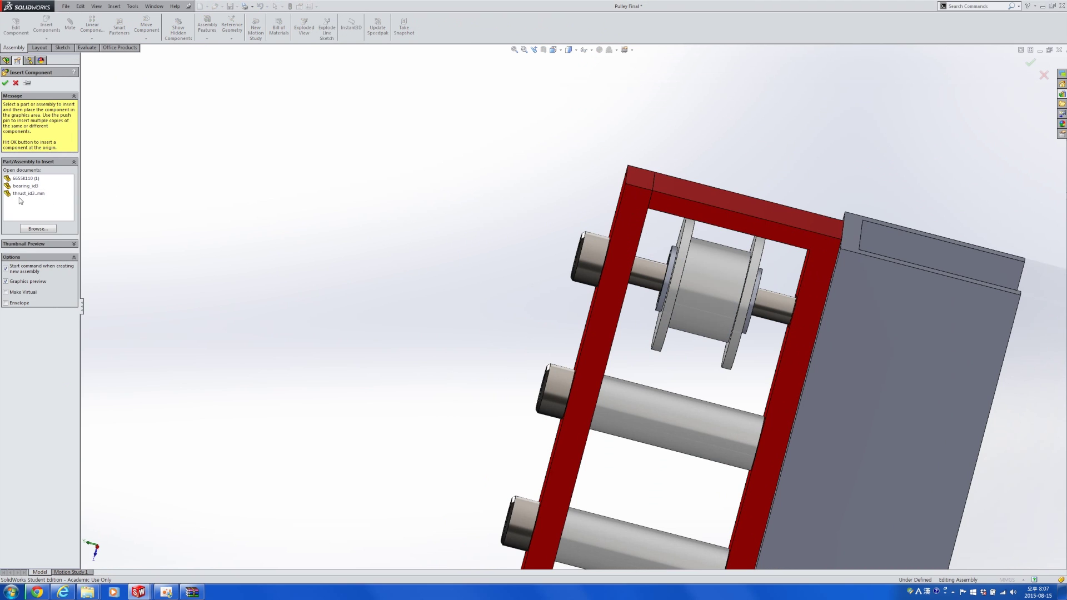
{"action": "left_click", "coordinate": [22, 193]}
{"action": "left_click", "coordinate": [411, 251]}
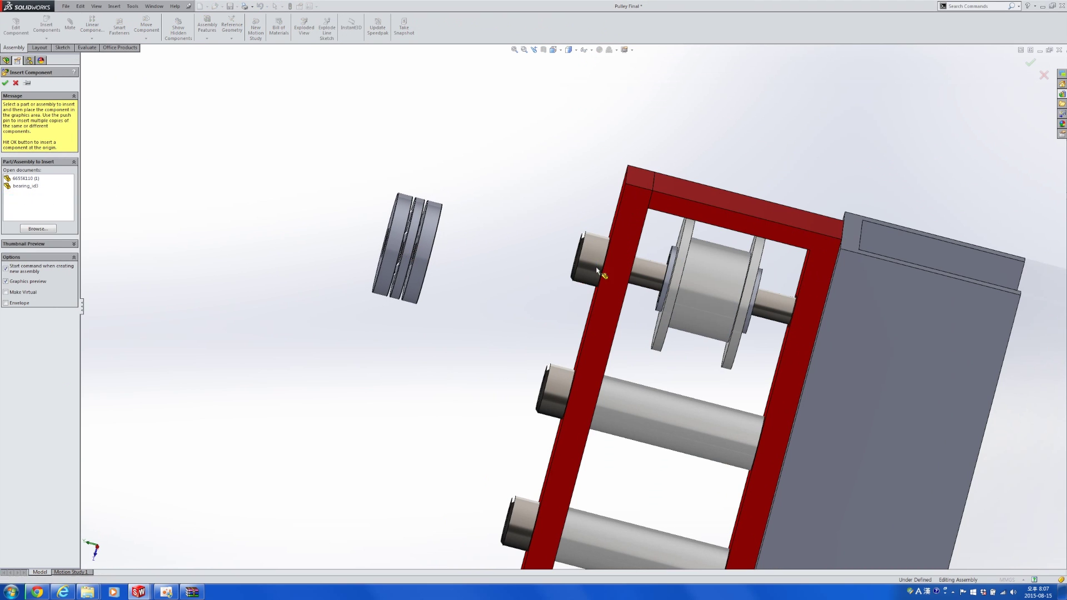
Step: Slide the pulley out of the frame and mate the thrust bearing's outer cylindrical face concentric with the pulley's middle cylinder
{"action": "left_click_drag", "start_coordinate": [608, 288], "coordinate": [473, 253]}
{"action": "scroll", "coordinate": [444, 249], "scroll_direction": "down", "scroll_amount": 2}
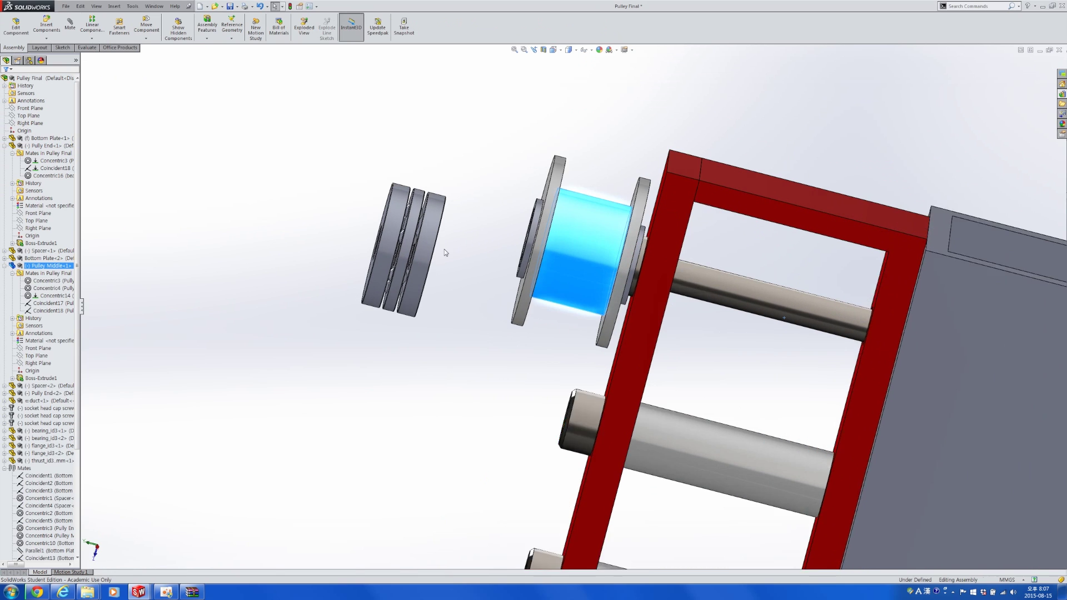
{"action": "scroll", "coordinate": [445, 253], "scroll_direction": "down", "scroll_amount": 1}
{"action": "left_click", "coordinate": [425, 256]}
{"action": "left_click", "coordinate": [637, 228], "text": "ctrl"}
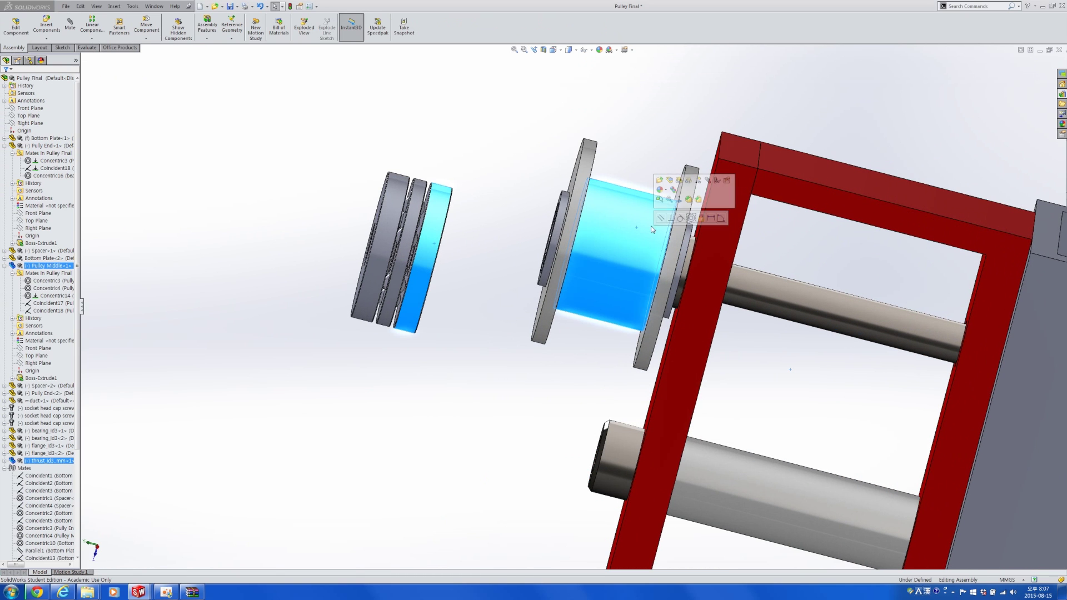
{"action": "left_click", "coordinate": [691, 219]}
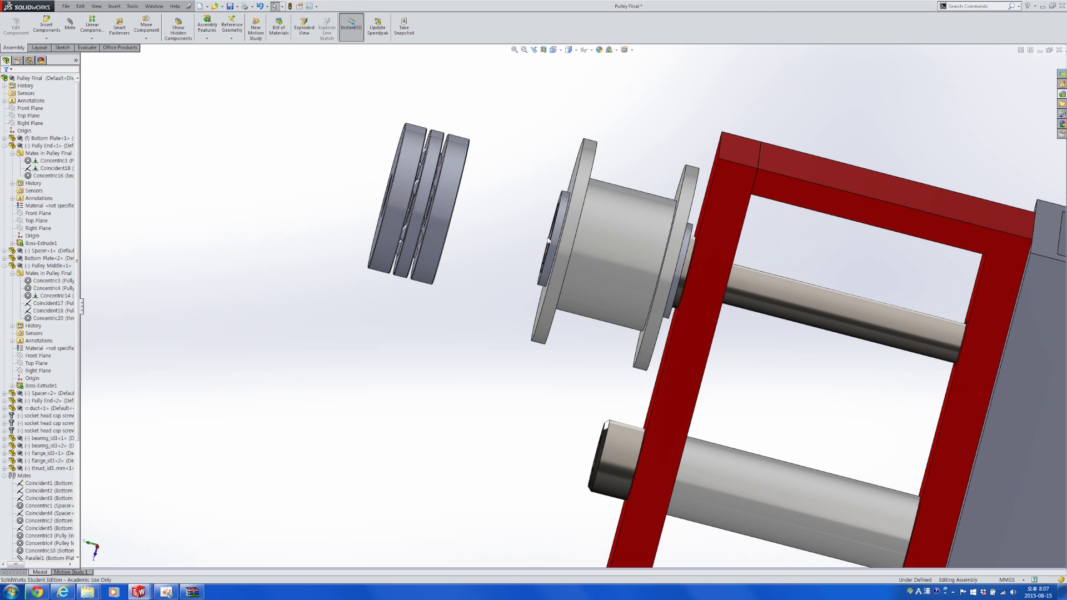
{"action": "scroll", "coordinate": [558, 224], "scroll_direction": "down", "scroll_amount": 3}
{"action": "scroll", "coordinate": [557, 224], "scroll_direction": "down", "scroll_amount": 3}
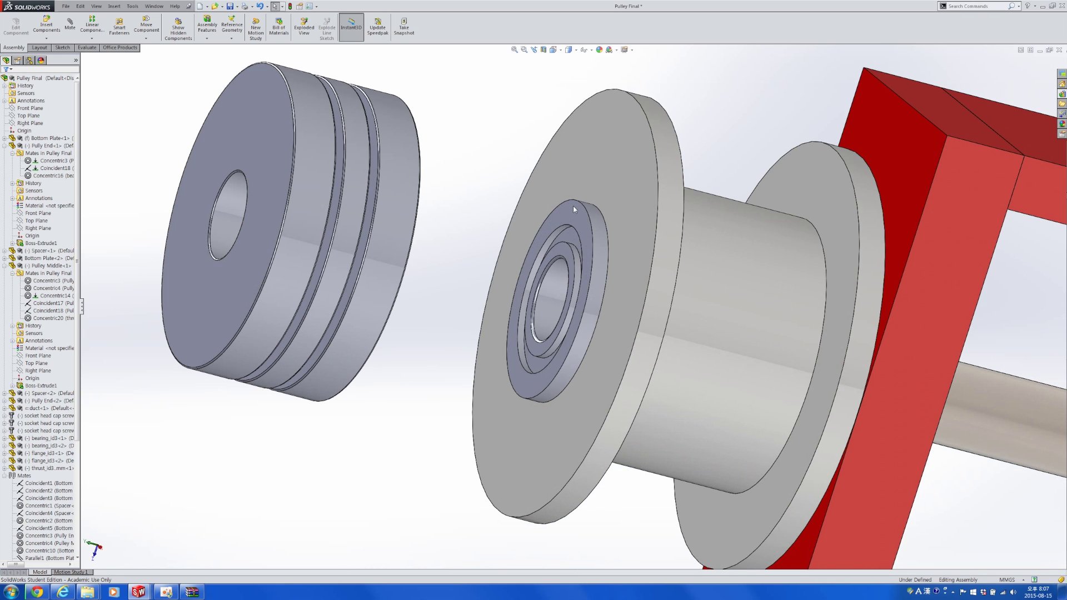
{"action": "left_click", "coordinate": [573, 302]}
{"action": "scroll", "coordinate": [573, 302], "scroll_direction": "up", "scroll_amount": 4}
{"action": "middle_click_drag", "start_coordinate": [537, 270], "coordinate": [485, 250]}
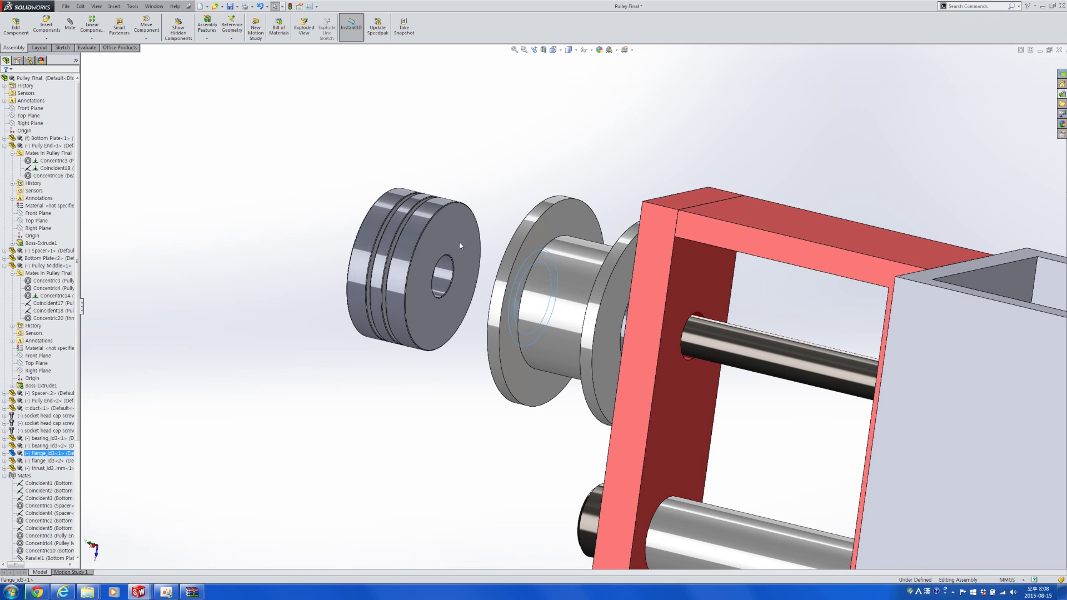
{"action": "left_click", "coordinate": [459, 241], "text": "ctrl"}
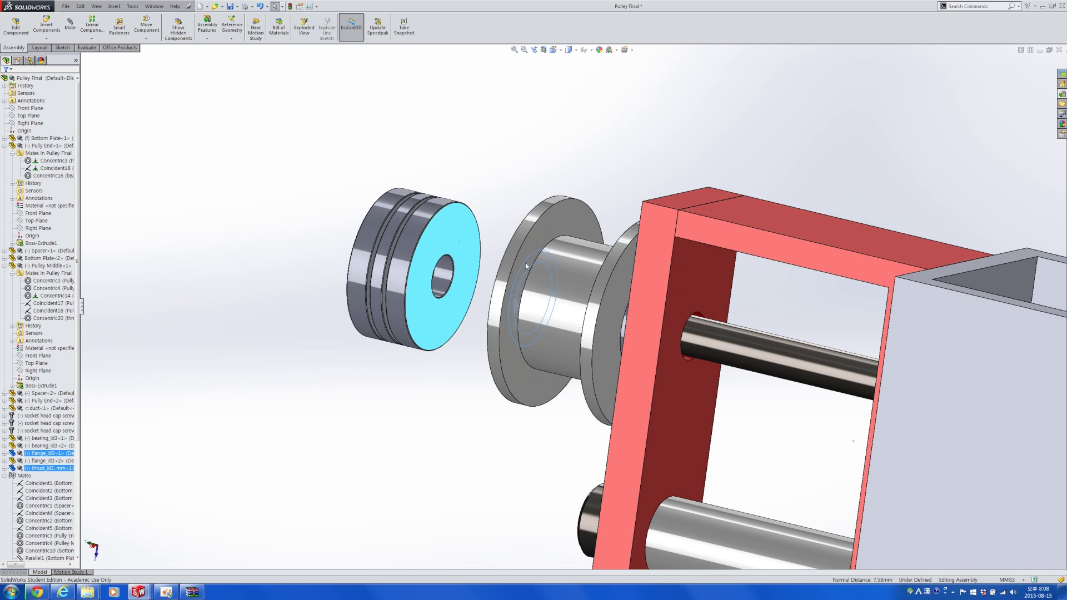
{"action": "left_click", "coordinate": [498, 226]}
Step: Mate the thrust bearing's pulley-side face coincident with the outer face of the adjacent flanged bearing
{"action": "middle_click_drag", "start_coordinate": [548, 207], "coordinate": [628, 257]}
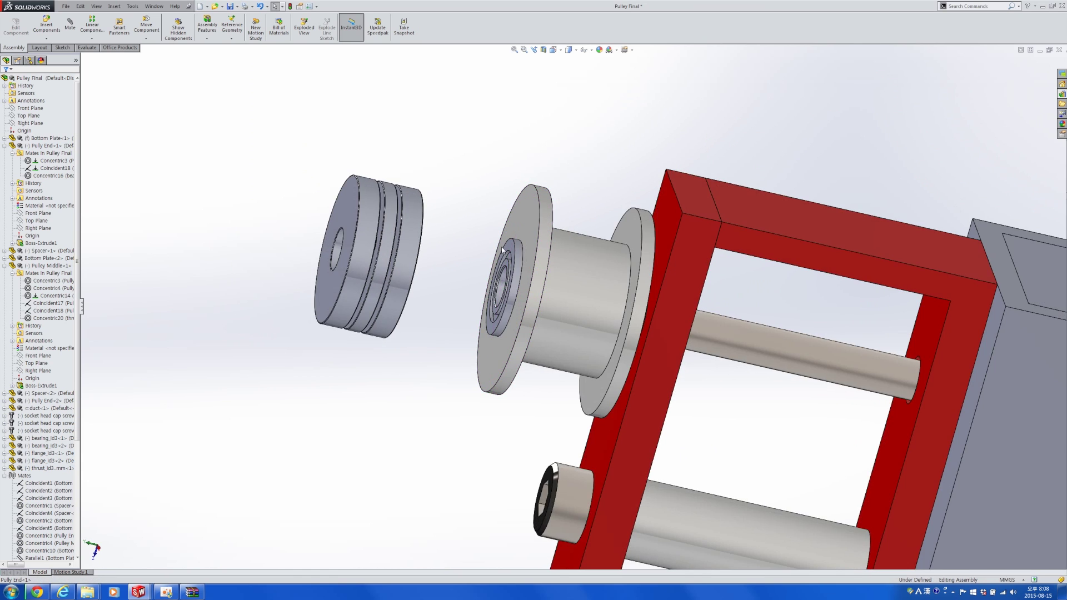
{"action": "scroll", "coordinate": [528, 264], "scroll_direction": "down", "scroll_amount": 4}
{"action": "left_click", "coordinate": [531, 266]}
{"action": "scroll", "coordinate": [463, 266], "scroll_direction": "up", "scroll_amount": 8}
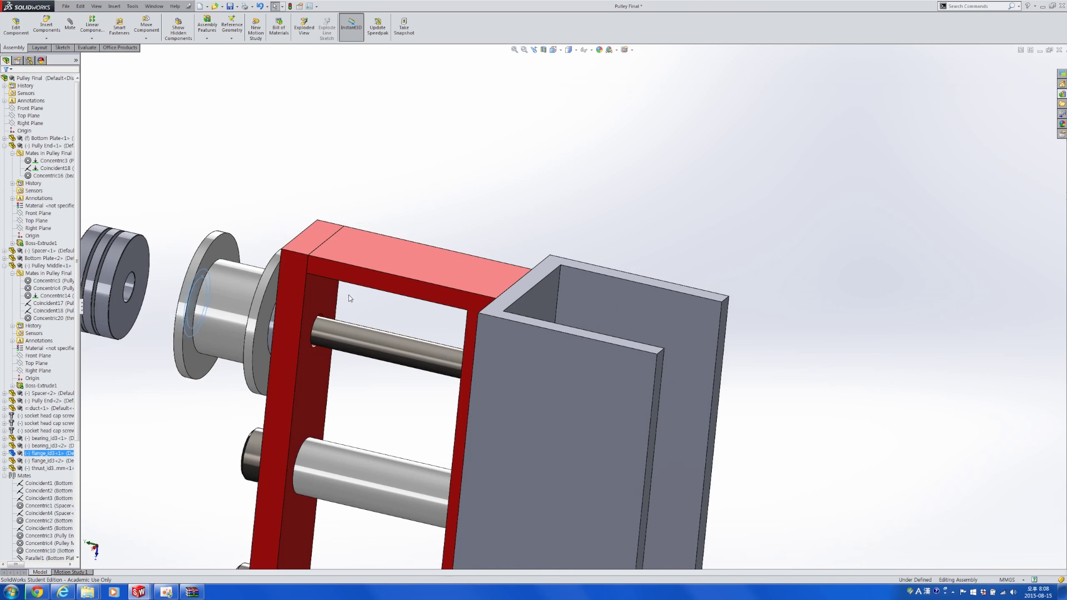
{"action": "scroll", "coordinate": [289, 293], "scroll_direction": "down", "scroll_amount": 3}
{"action": "left_click", "coordinate": [268, 261], "text": "ctrl"}
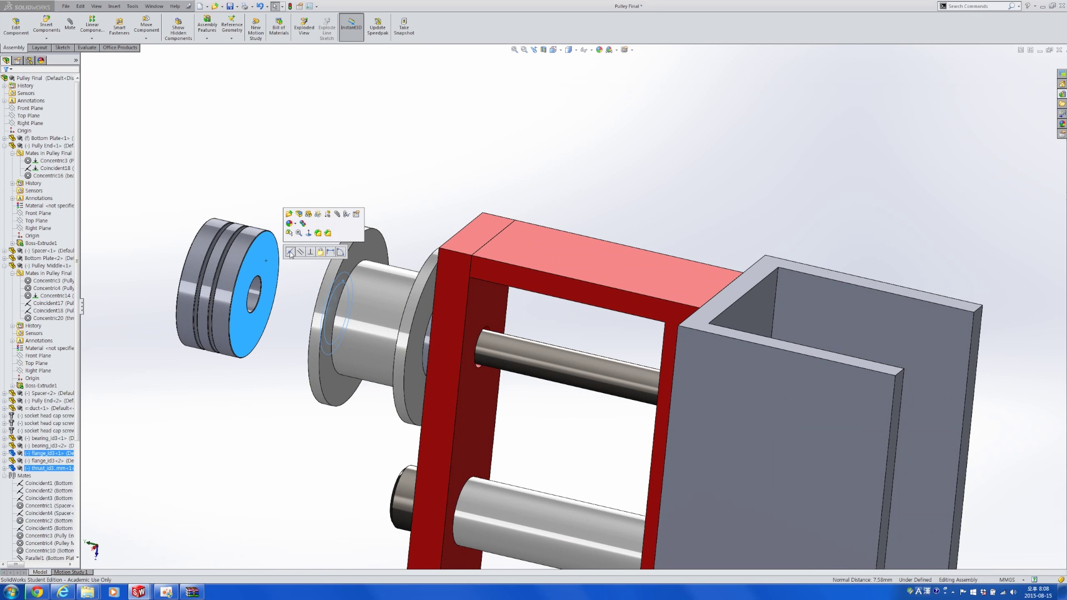
{"action": "left_click", "coordinate": [294, 235]}
Step: Move the pulley farther from the frame and place a copy of the thrust bearing between the pulley and the frame
{"action": "middle_click_drag", "start_coordinate": [345, 311], "coordinate": [453, 315]}
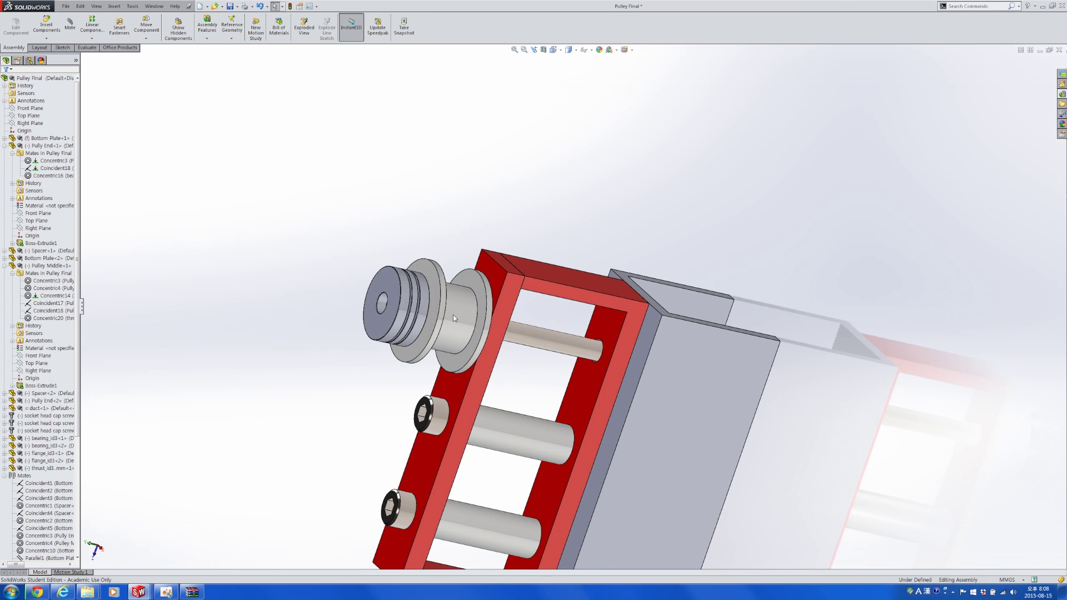
{"action": "left_click_drag", "start_coordinate": [263, 307], "coordinate": [260, 306]}
{"action": "middle_click_drag", "start_coordinate": [260, 306], "coordinate": [242, 305]}
{"action": "left_click", "coordinate": [301, 276], "text": "ctrl"}
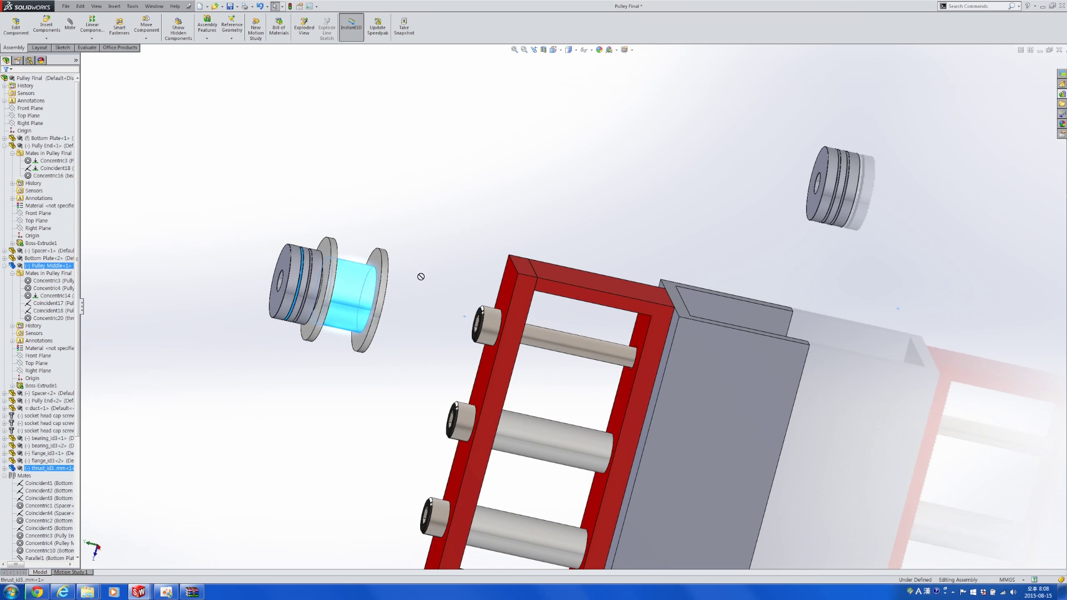
{"action": "left_click", "coordinate": [458, 298]}
{"action": "left_click_drag", "start_coordinate": [293, 276], "coordinate": [425, 300], "text": "ctrl"}
Step: Mate the copied thrust bearing concentric with the pulley's middle cylinder and coincident with the frame-side flanged bearing's outer face
{"action": "left_click", "coordinate": [344, 294], "text": "ctrl"}
{"action": "left_click", "coordinate": [389, 273]}
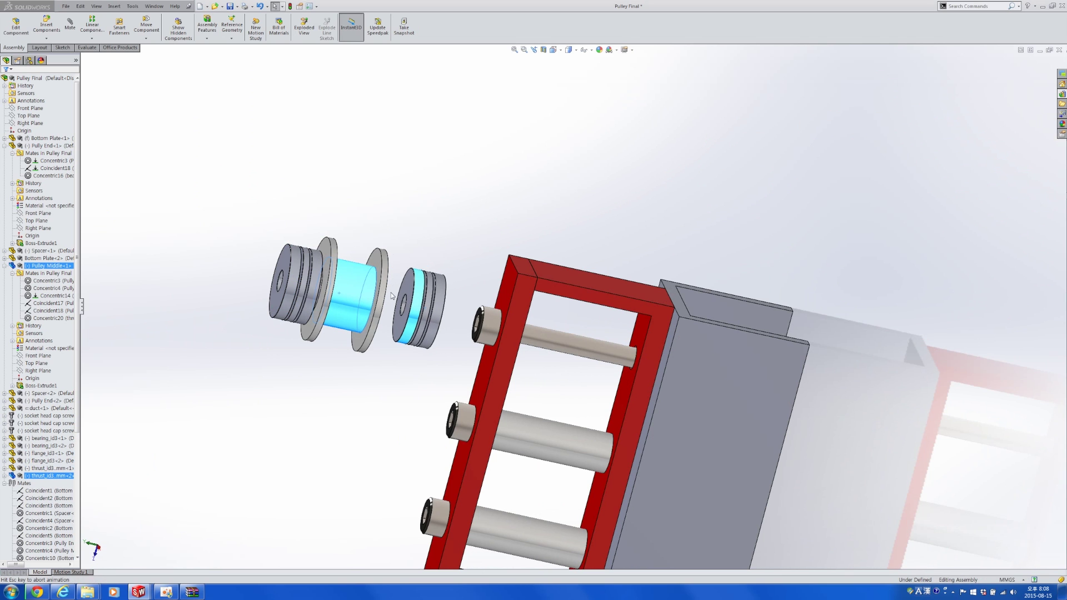
{"action": "scroll", "coordinate": [399, 292], "scroll_direction": "down", "scroll_amount": 2}
{"action": "scroll", "coordinate": [399, 292], "scroll_direction": "down", "scroll_amount": 1}
{"action": "left_click", "coordinate": [420, 298]}
{"action": "scroll", "coordinate": [423, 297], "scroll_direction": "up", "scroll_amount": 3}
{"action": "middle_click_drag", "start_coordinate": [481, 300], "coordinate": [420, 279]}
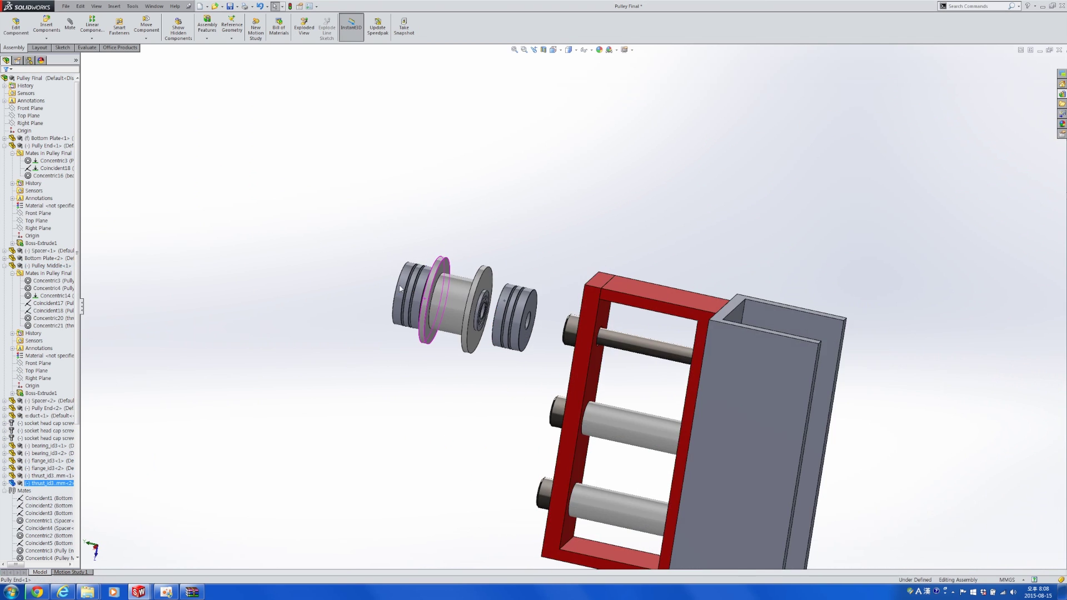
{"action": "scroll", "coordinate": [422, 278], "scroll_direction": "down", "scroll_amount": 4}
{"action": "scroll", "coordinate": [622, 370], "scroll_direction": "down", "scroll_amount": 4}
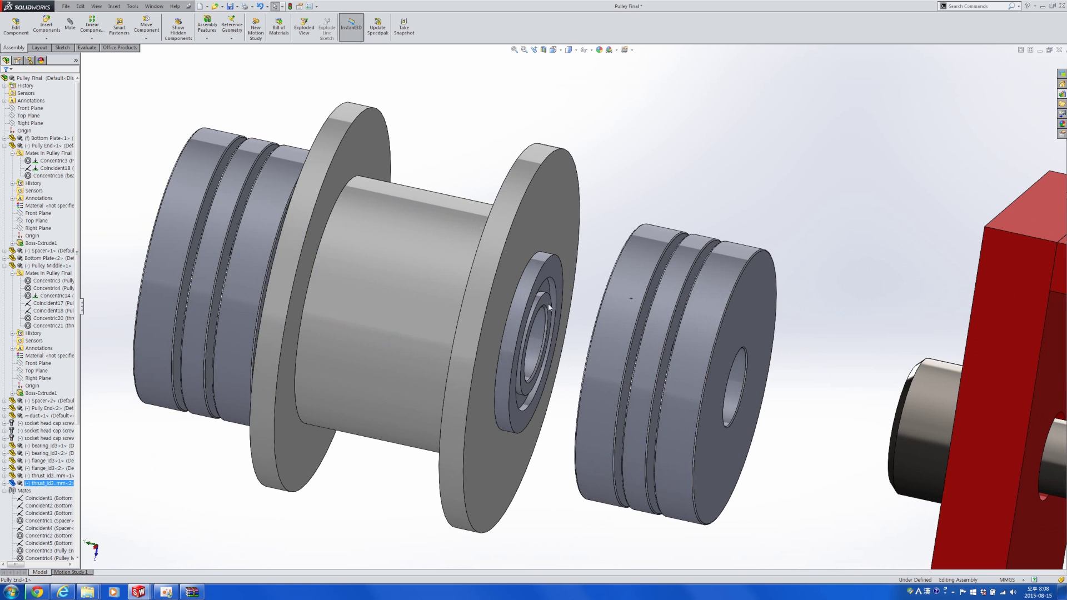
{"action": "left_click", "coordinate": [548, 304], "text": "ctrl"}
{"action": "left_click", "coordinate": [572, 295]}
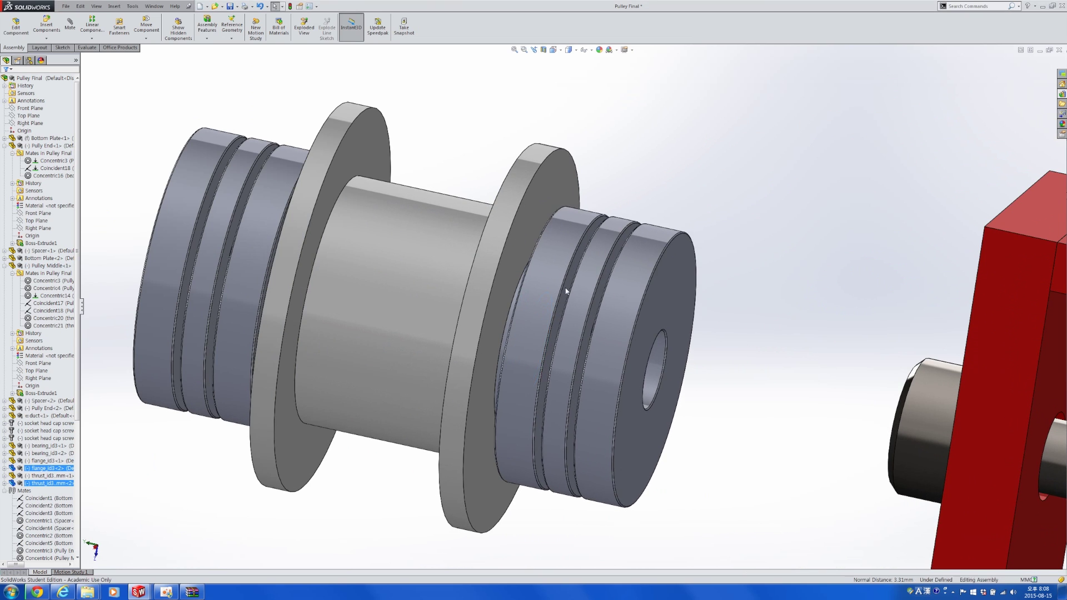
Step: Mate the copied thrust bearing's outer face coincident with the inner face of the frame's duct-side plate
{"action": "scroll", "coordinate": [574, 301], "scroll_direction": "up", "scroll_amount": 3}
{"action": "scroll", "coordinate": [574, 301], "scroll_direction": "up", "scroll_amount": 2}
{"action": "left_click", "coordinate": [625, 339]}
{"action": "middle_click_drag", "start_coordinate": [726, 369], "coordinate": [825, 360]}
{"action": "scroll", "coordinate": [824, 361], "scroll_direction": "down", "scroll_amount": 4}
{"action": "left_click", "coordinate": [714, 305], "text": "ctrl"}
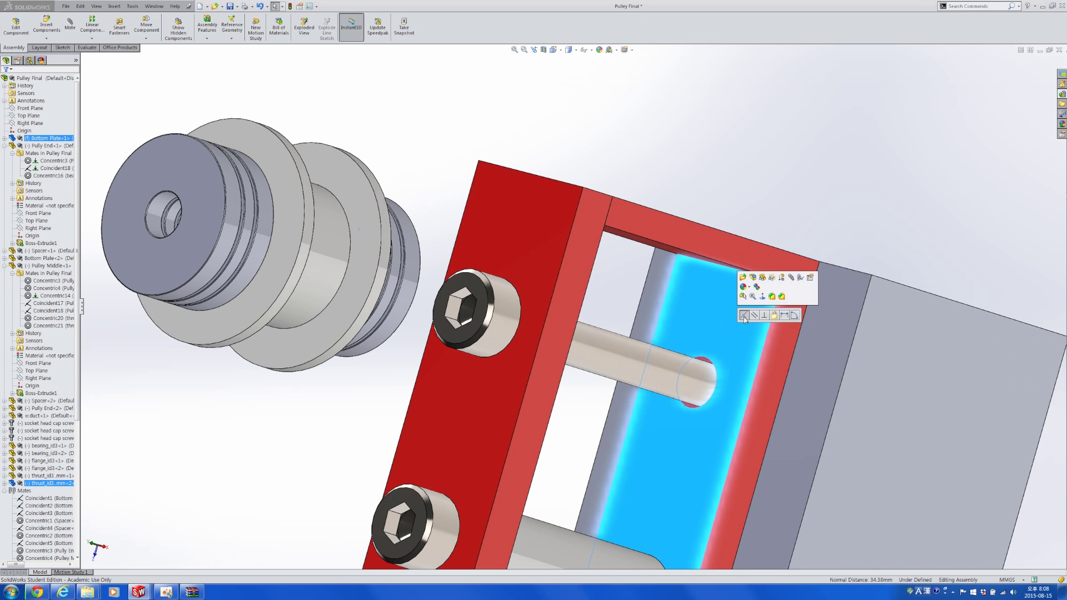
{"action": "left_click", "coordinate": [739, 295]}
Step: Measure the distance between the first thrust bearing's outer face and the inner face of the frame plate on the screw-head side
{"action": "middle_click_drag", "start_coordinate": [735, 321], "coordinate": [563, 333]}
{"action": "scroll", "coordinate": [542, 337], "scroll_direction": "down", "scroll_amount": 4}
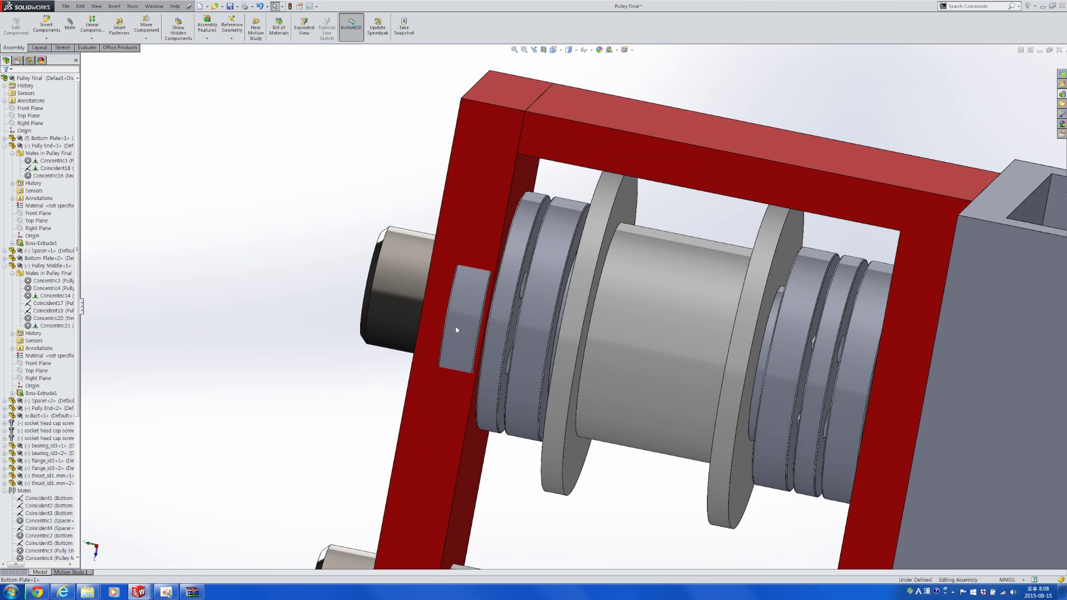
{"action": "left_click", "coordinate": [451, 327]}
{"action": "left_click", "coordinate": [354, 323]}
{"action": "middle_click_drag", "start_coordinate": [383, 333], "coordinate": [444, 355]}
{"action": "scroll", "coordinate": [457, 317], "scroll_direction": "down", "scroll_amount": 5}
{"action": "left_click", "coordinate": [534, 326]}
{"action": "scroll", "coordinate": [533, 326], "scroll_direction": "up", "scroll_amount": 3}
{"action": "middle_click_drag", "start_coordinate": [534, 325], "coordinate": [389, 300]}
{"action": "left_click", "coordinate": [625, 150], "text": "ctrl"}
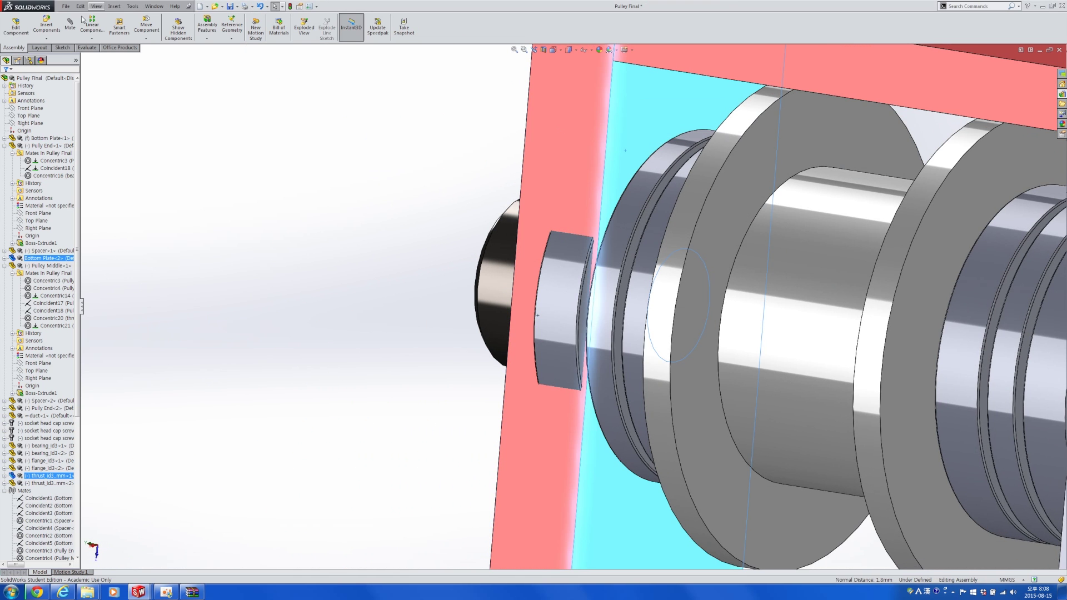
{"action": "left_click", "coordinate": [87, 47]}
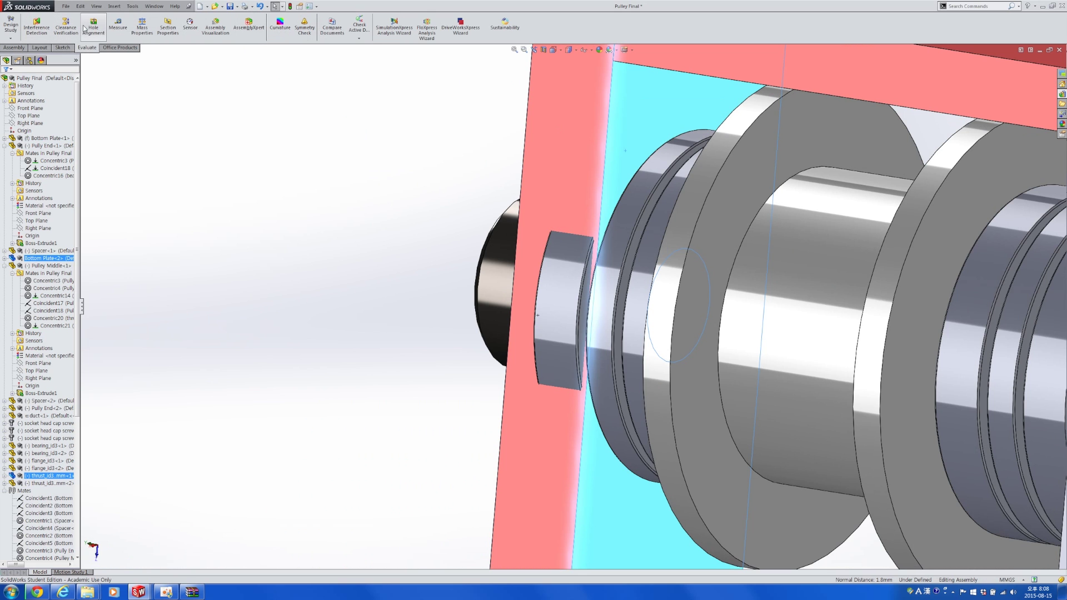
{"action": "left_click", "coordinate": [118, 27]}
{"action": "scroll", "coordinate": [507, 268], "scroll_direction": "up", "scroll_amount": 5}
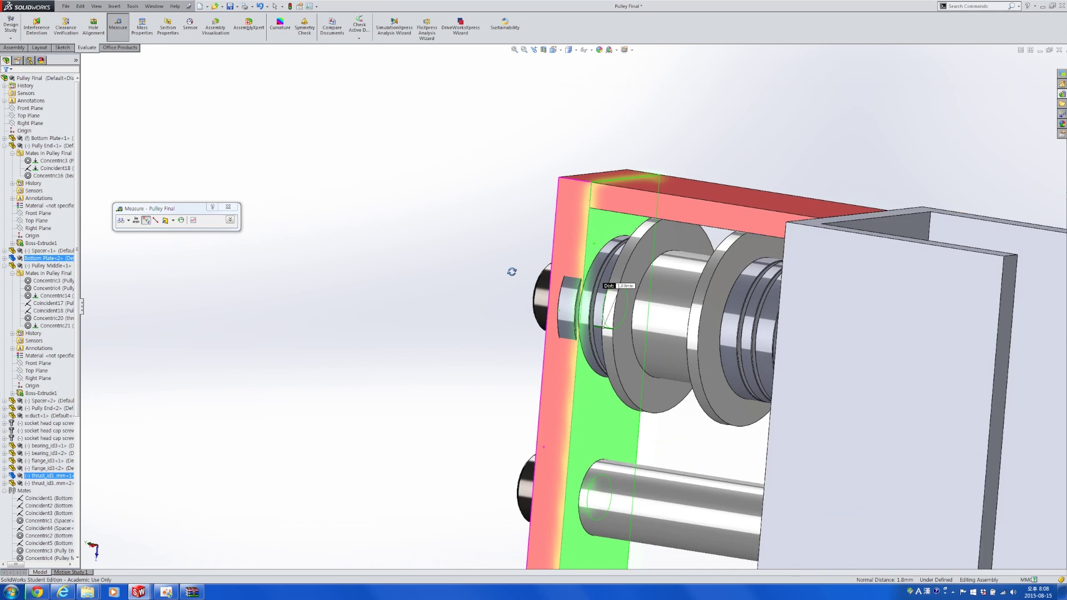
{"action": "middle_click_drag", "start_coordinate": [510, 269], "coordinate": [501, 240]}
{"action": "key", "text": "Escape"}
Step: Open the Bottom Plate part from the assembly by its top flange
{"action": "left_click", "coordinate": [772, 217]}
{"action": "middle_click_drag", "start_coordinate": [772, 214], "coordinate": [693, 166]}
{"action": "left_click", "coordinate": [692, 168]}
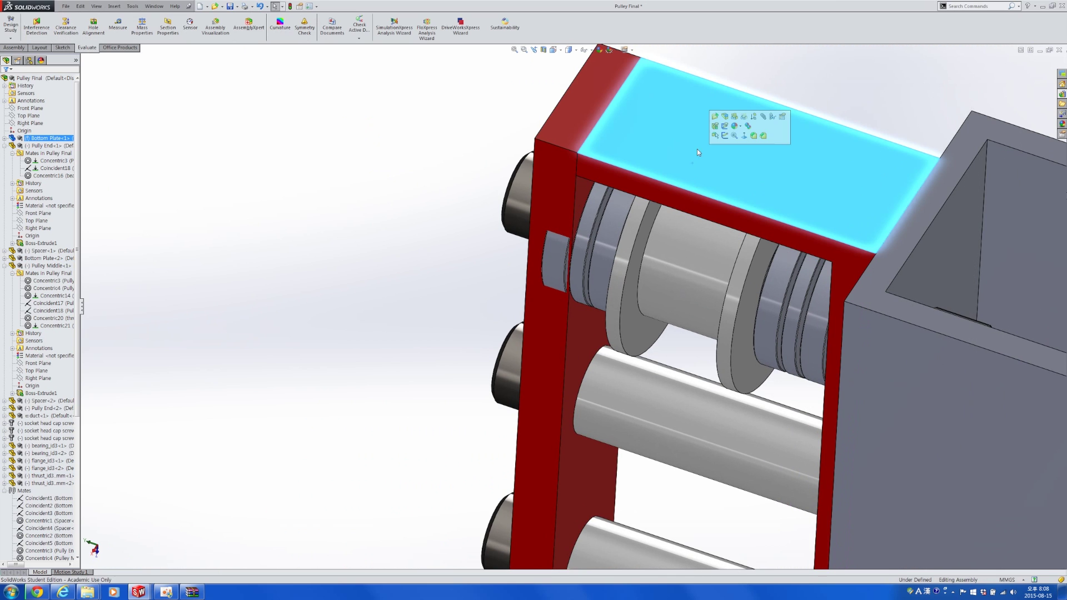
{"action": "left_click", "coordinate": [715, 118]}
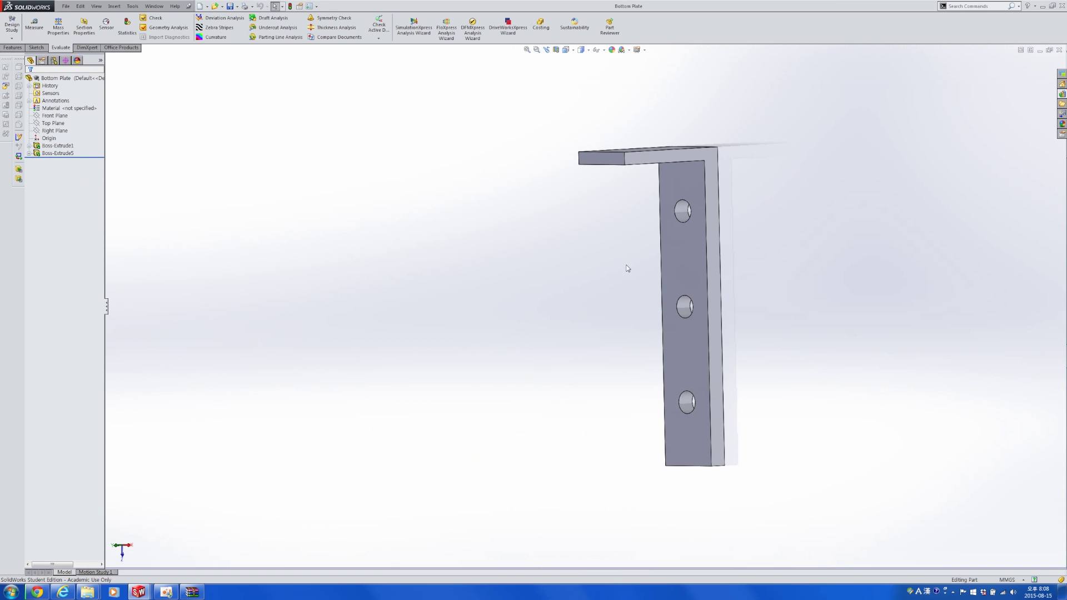
Step: Set the extrusion length of the Bottom Plate's top flange to 19.8 mm and rebuild the part
{"action": "left_click", "coordinate": [622, 143]}
{"action": "middle_click_drag", "start_coordinate": [622, 144], "coordinate": [650, 192]}
{"action": "double_click", "coordinate": [650, 190]}
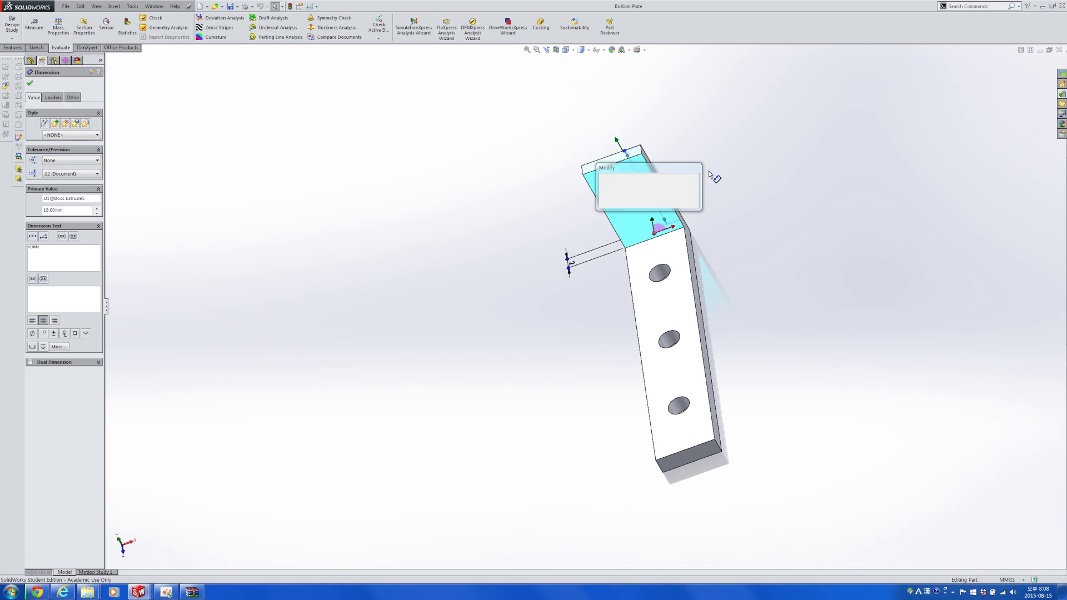
{"action": "key", "text": "Left"}
{"action": "key", "text": "Right"}
{"action": "key", "text": "Right"}
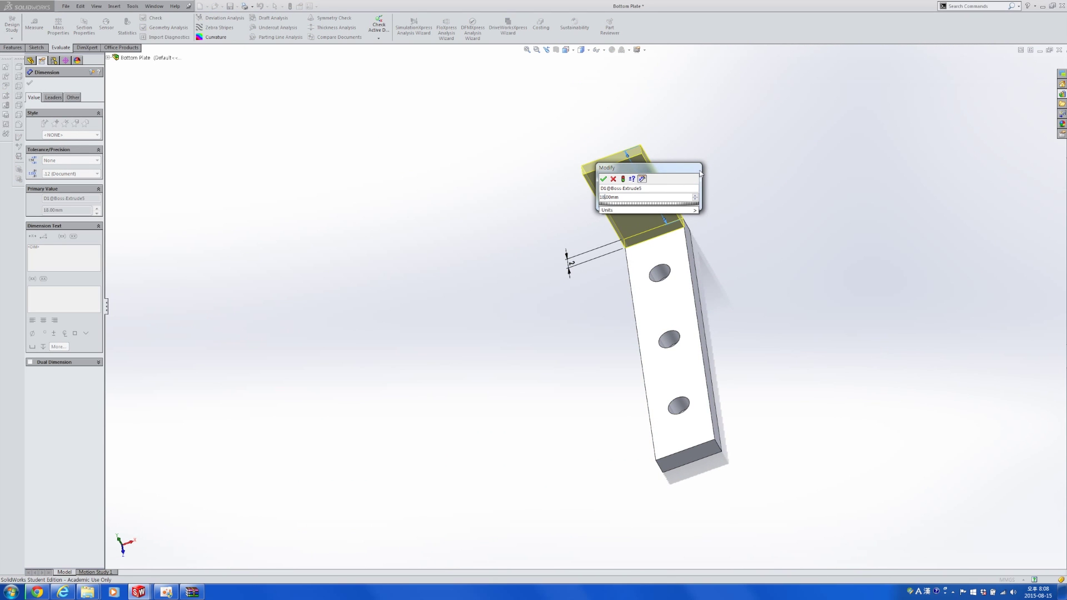
{"action": "key", "text": "BackSpace"}
{"action": "type", "text": "9"}
{"action": "key", "text": "Right"}
{"action": "key", "text": "Right"}
{"action": "key", "text": "BackSpace"}
{"action": "type", "text": "8"}
{"action": "key", "text": "Return"}
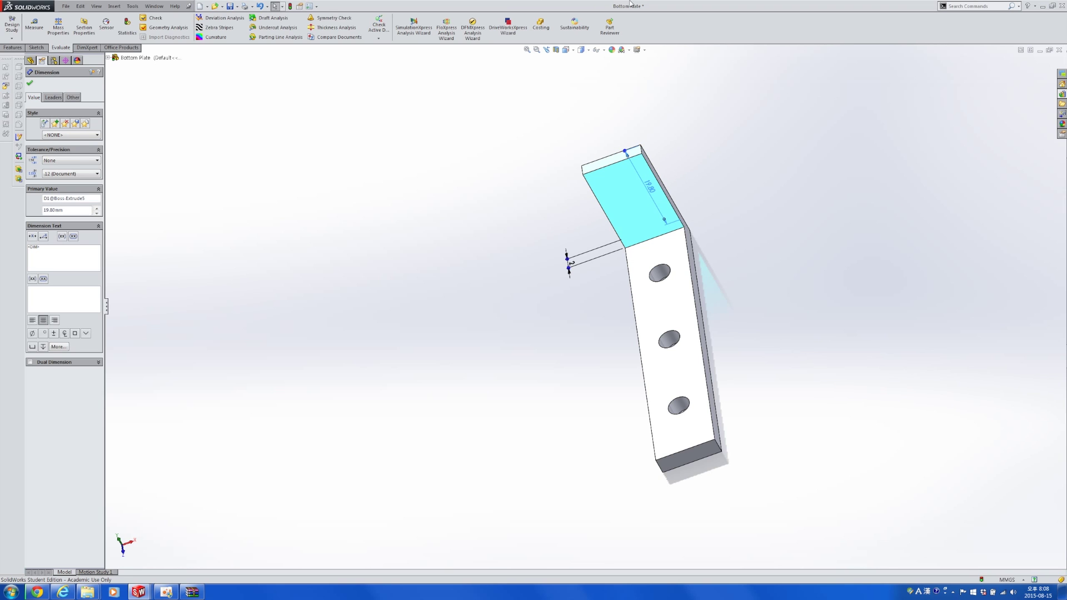
{"action": "left_click", "coordinate": [291, 7]}
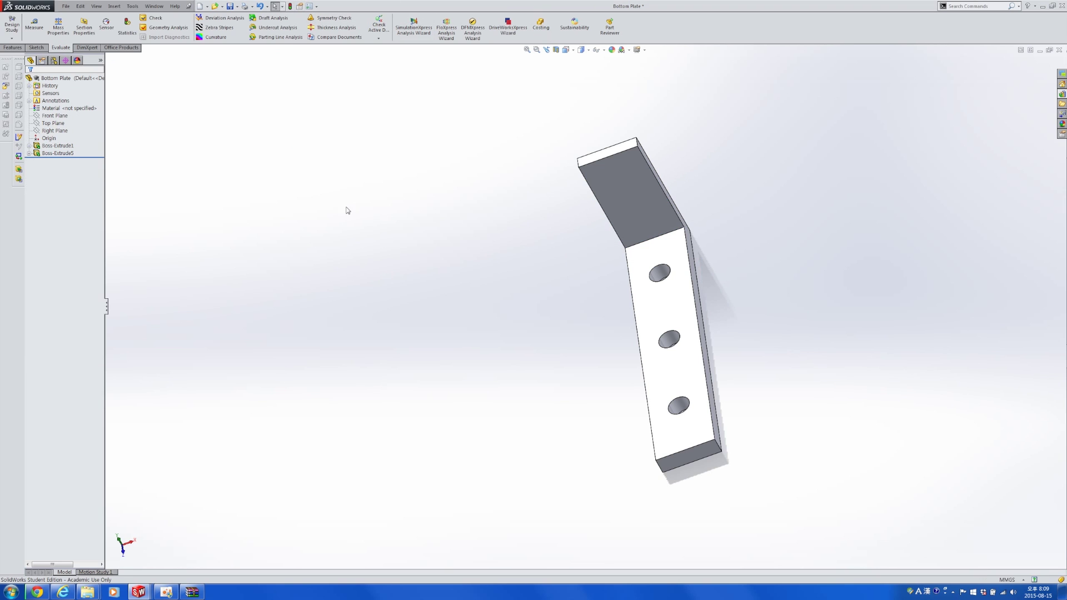
Step: Return to the Pulley Final assembly, set the length of the spacer directly below the pulley to 19.8 mm, and rebuild
{"action": "key", "text": "ctrl+Tab"}
{"action": "scroll", "coordinate": [554, 285], "scroll_direction": "up", "scroll_amount": 1}
{"action": "middle_click_drag", "start_coordinate": [554, 285], "coordinate": [614, 186]}
{"action": "middle_click_drag", "start_coordinate": [678, 284], "coordinate": [674, 254]}
{"action": "left_click", "coordinate": [674, 253]}
{"action": "left_click", "coordinate": [638, 418]}
{"action": "scroll", "coordinate": [644, 443], "scroll_direction": "down", "scroll_amount": 3}
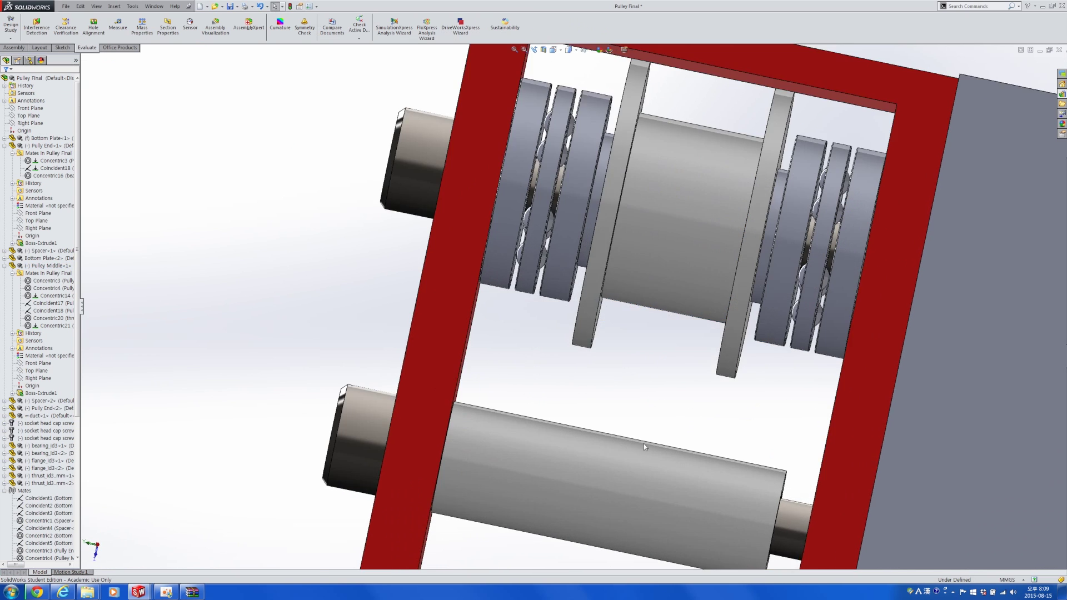
{"action": "left_click", "coordinate": [655, 462]}
{"action": "scroll", "coordinate": [645, 426], "scroll_direction": "up", "scroll_amount": 3}
{"action": "double_click", "coordinate": [614, 412]}
{"action": "double_click", "coordinate": [584, 363]}
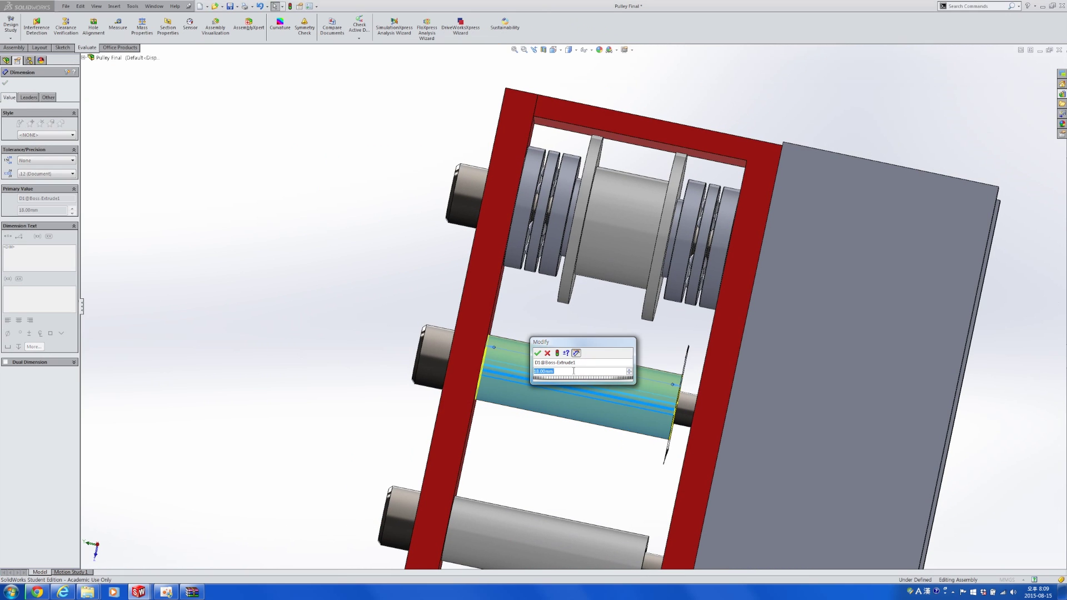
{"action": "type", "text": "19.8"}
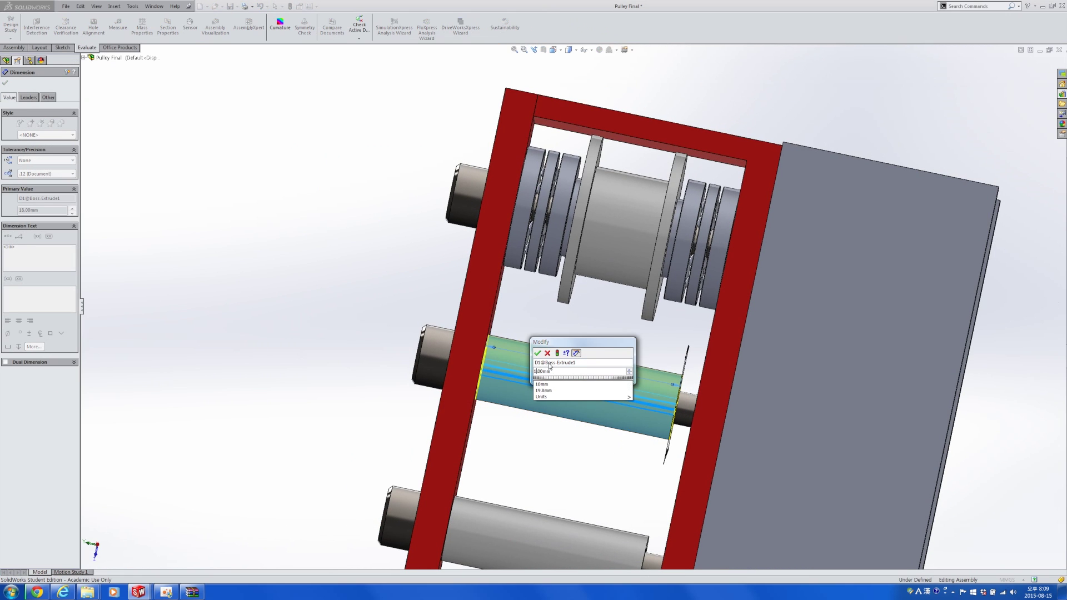
{"action": "key", "text": "Return"}
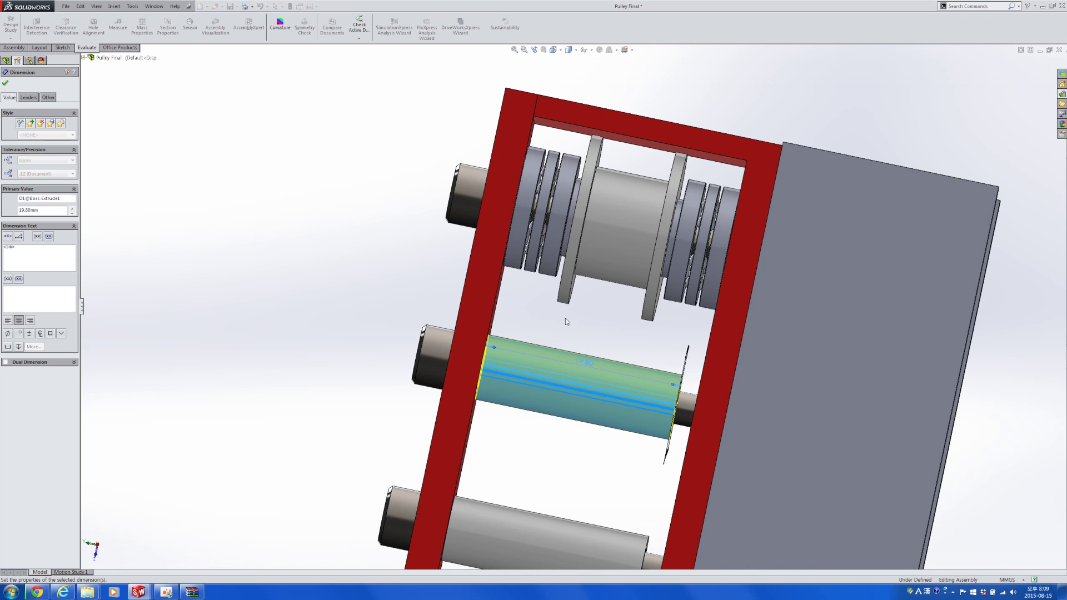
{"action": "left_click", "coordinate": [293, 8]}
{"action": "left_click", "coordinate": [352, 267]}
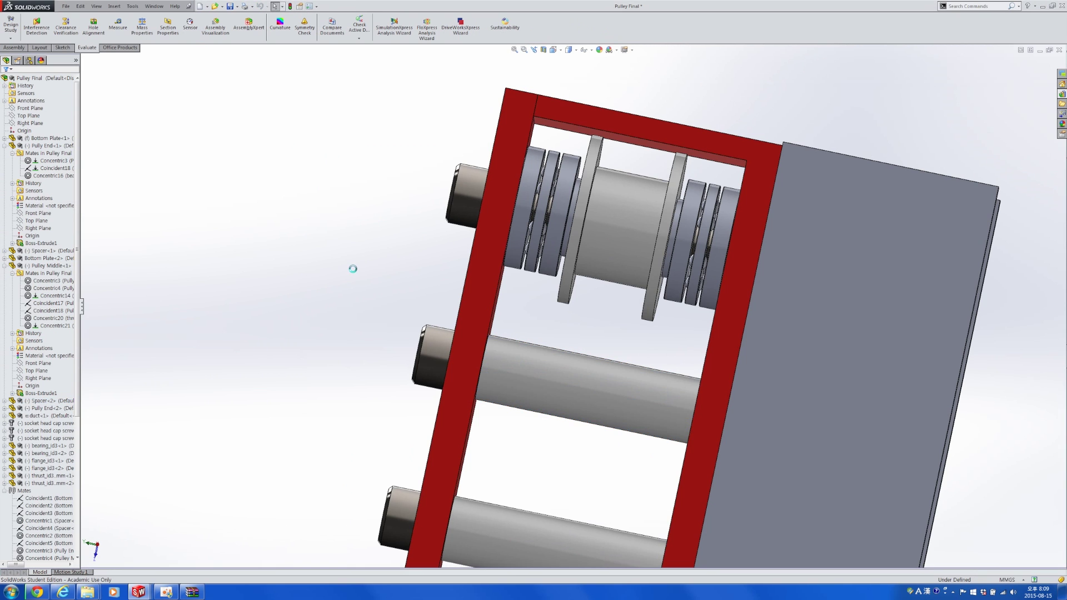
{"action": "scroll", "coordinate": [393, 382], "scroll_direction": "down", "scroll_amount": 3}
{"action": "middle_click_drag", "start_coordinate": [393, 381], "coordinate": [641, 292]}
{"action": "scroll", "coordinate": [642, 293], "scroll_direction": "down", "scroll_amount": 3}
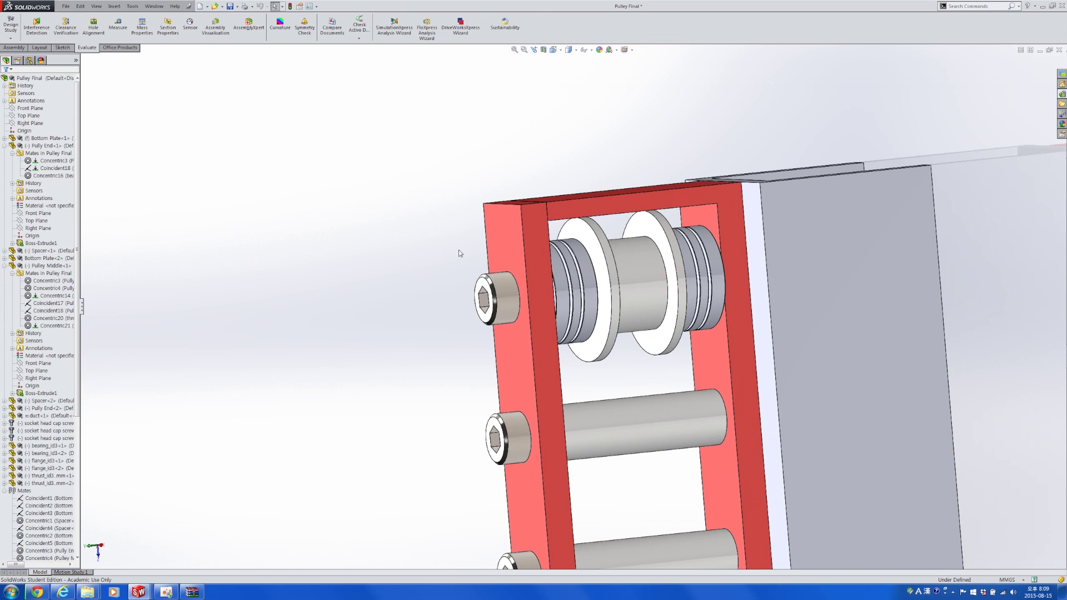
Step: Examine from both sides how the pulley, its bearings and the spacer directly below it fit between the red frame plates
{"action": "middle_click_drag", "start_coordinate": [608, 359], "coordinate": [593, 271]}
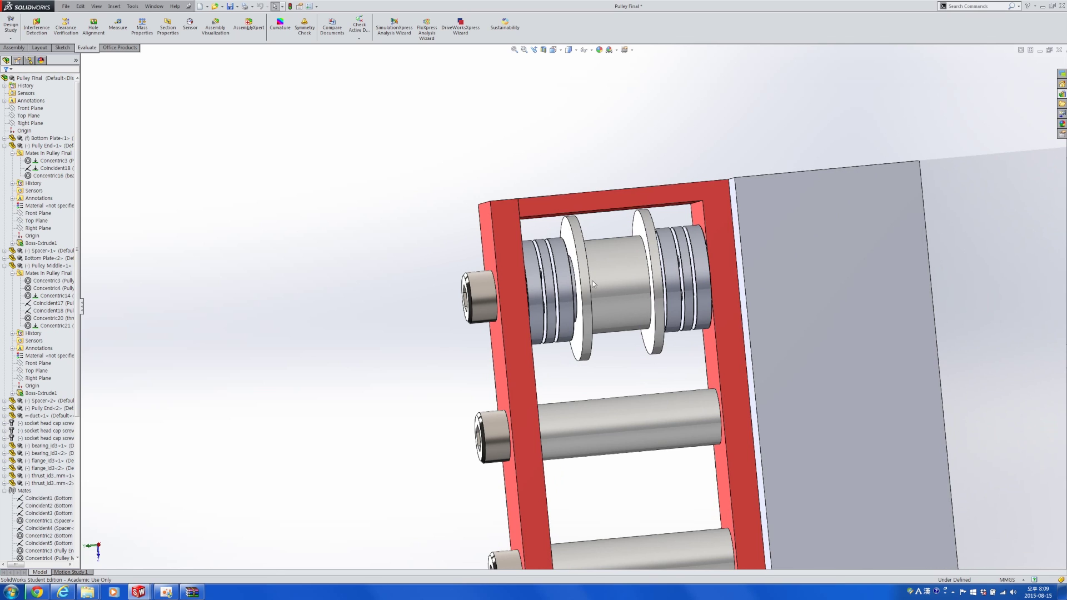
{"action": "left_click", "coordinate": [561, 298]}
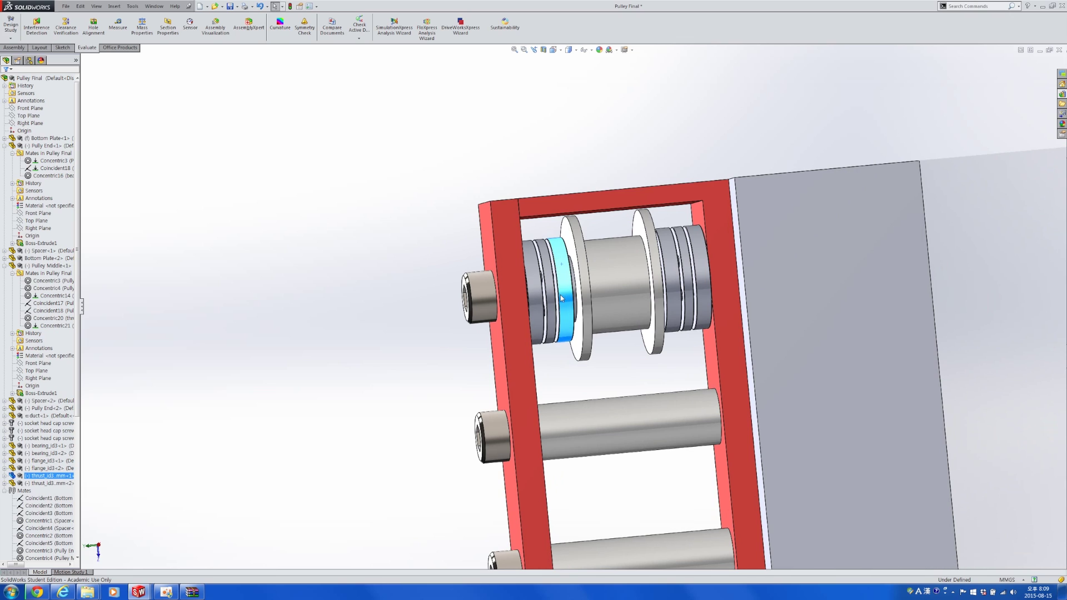
{"action": "left_click", "coordinate": [603, 269]}
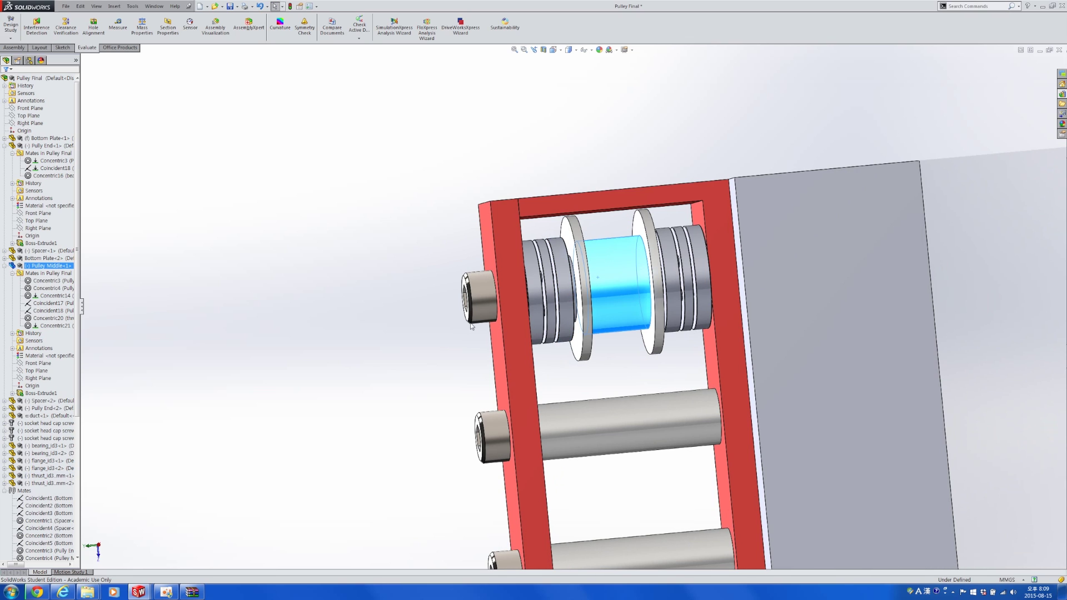
{"action": "left_click", "coordinate": [460, 343]}
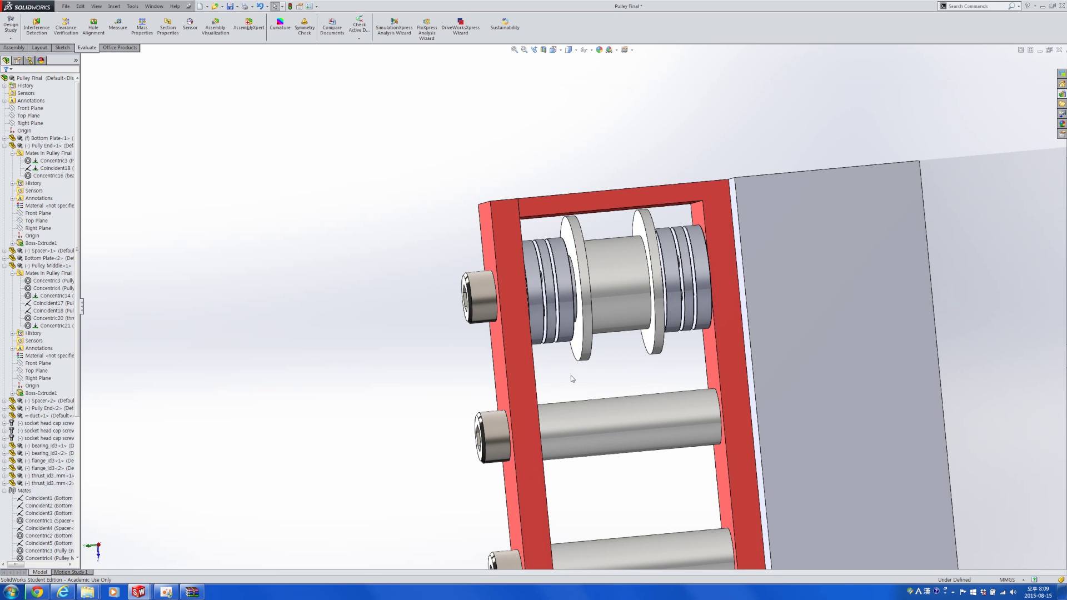
{"action": "middle_click_drag", "start_coordinate": [586, 368], "coordinate": [588, 375]}
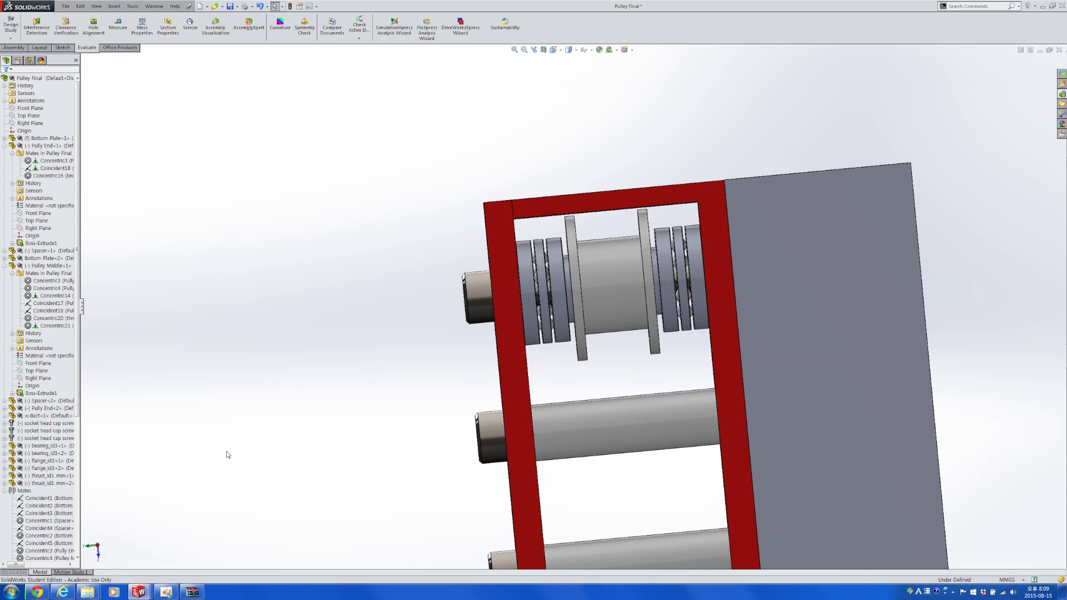
{"action": "scroll", "coordinate": [325, 455], "scroll_direction": "up", "scroll_amount": 4}
{"action": "middle_click_drag", "start_coordinate": [398, 428], "coordinate": [598, 419]}
{"action": "scroll", "coordinate": [480, 357], "scroll_direction": "down", "scroll_amount": 3}
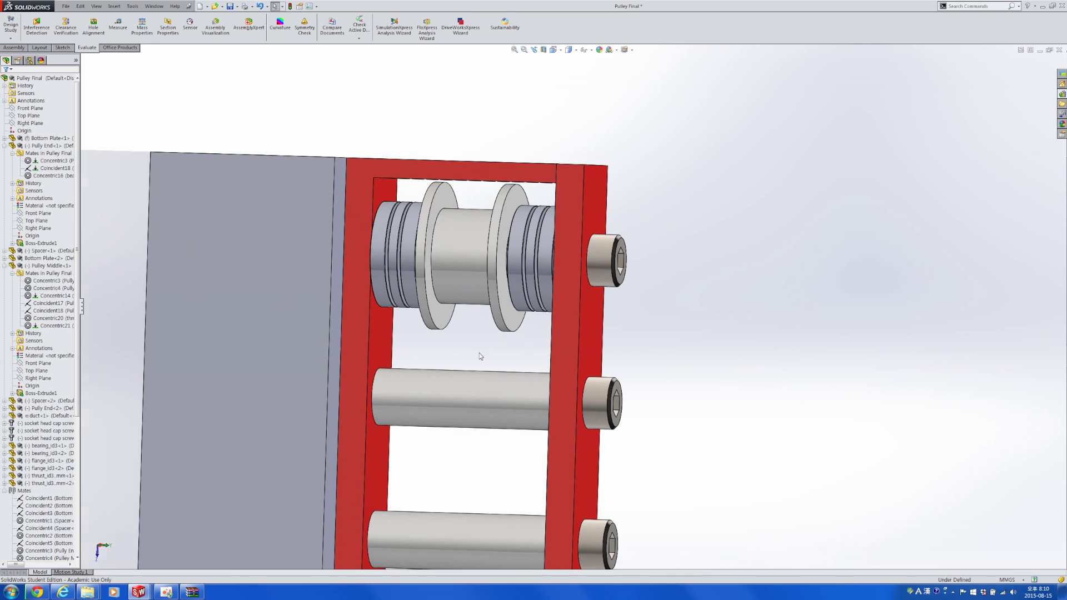
{"action": "left_click", "coordinate": [480, 410]}
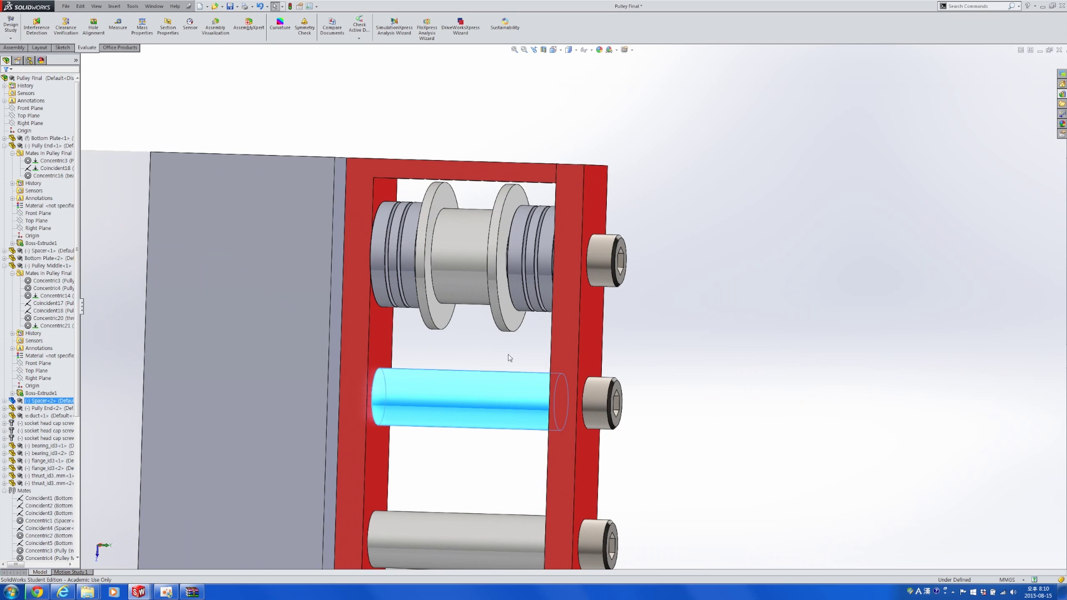
{"action": "key", "text": "Escape"}
{"action": "left_click", "coordinate": [486, 399]}
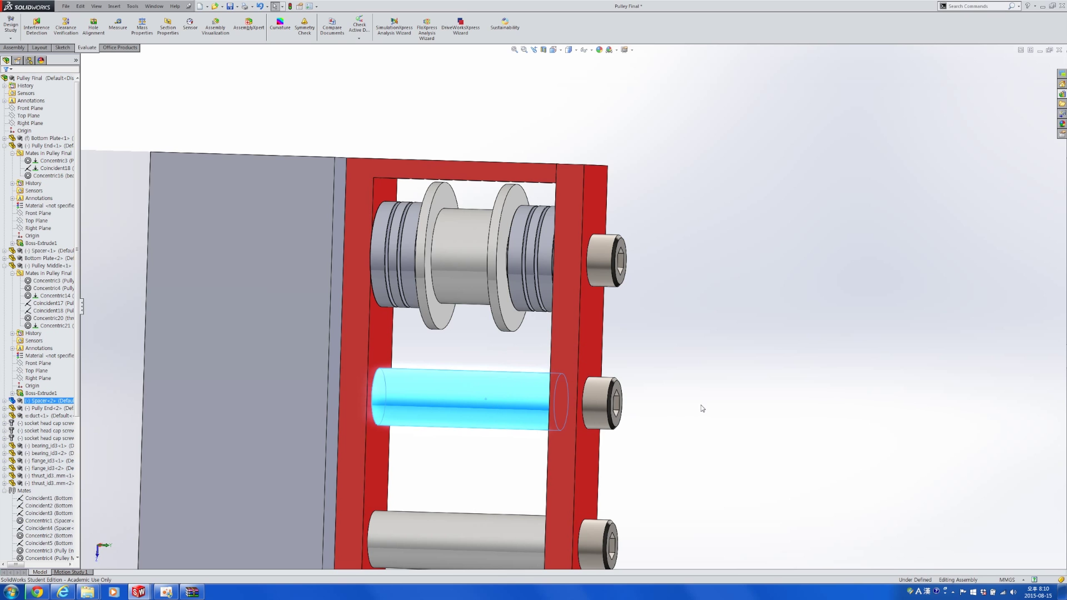
{"action": "middle_click_drag", "start_coordinate": [698, 407], "coordinate": [616, 428]}
{"action": "key", "text": "Escape"}
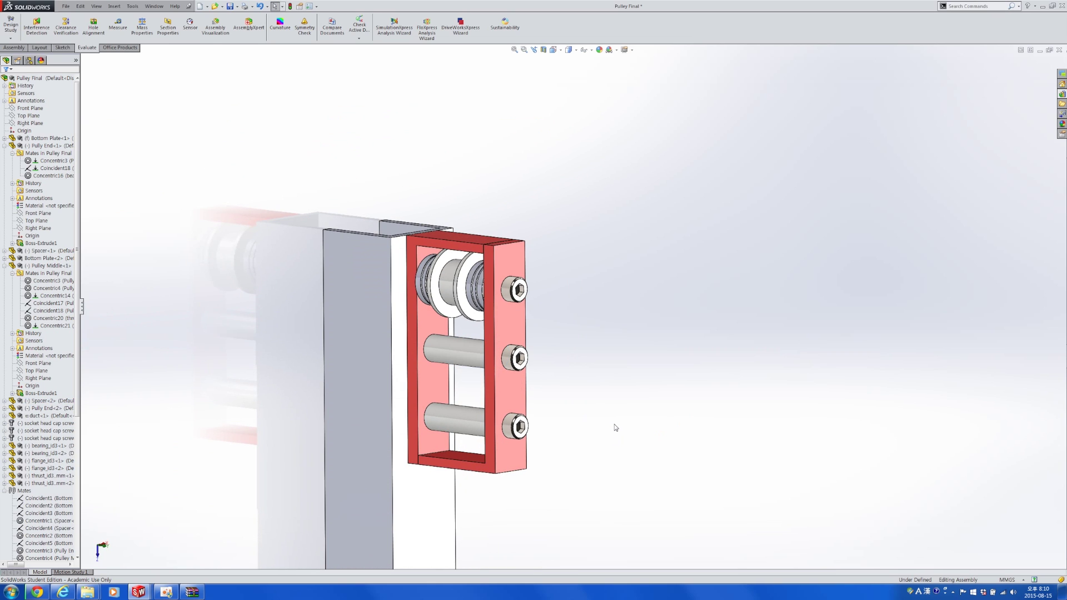